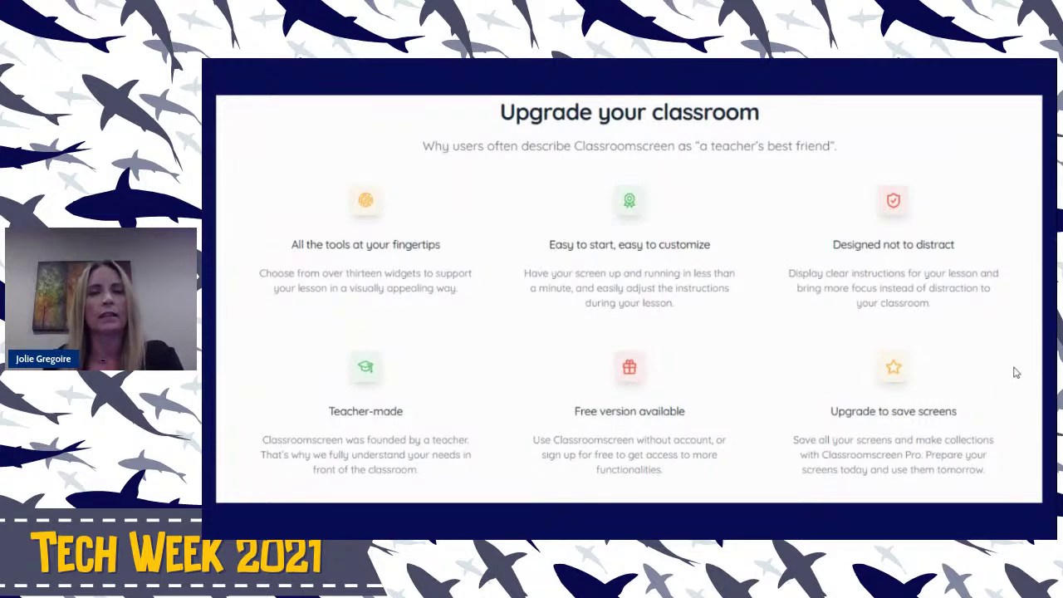
Advance the presentation through the slides on classroom upgrades, getting started and most popular widgets
click(1014, 372)
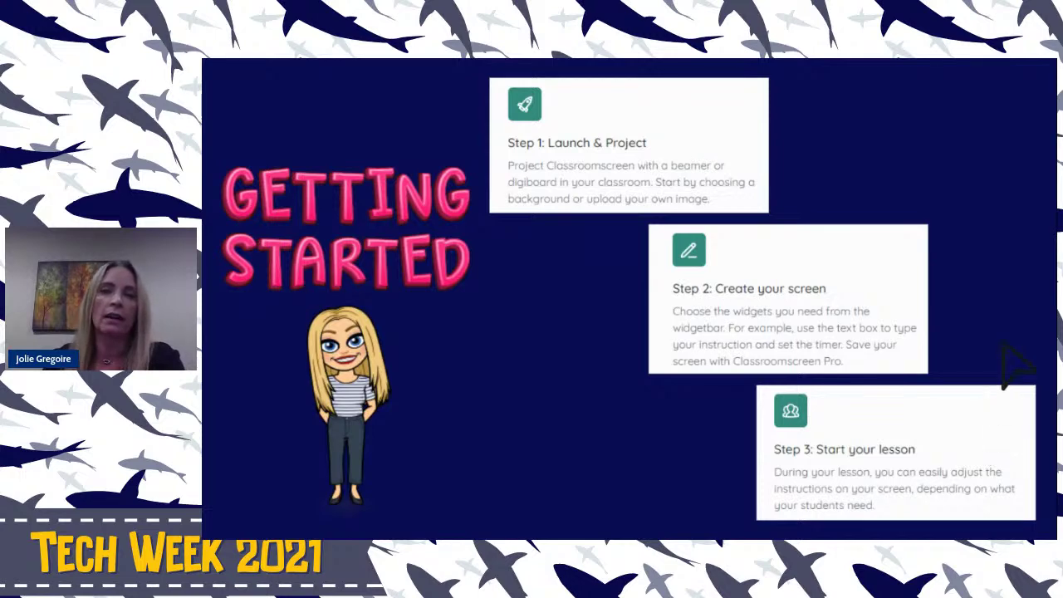
key(Right)
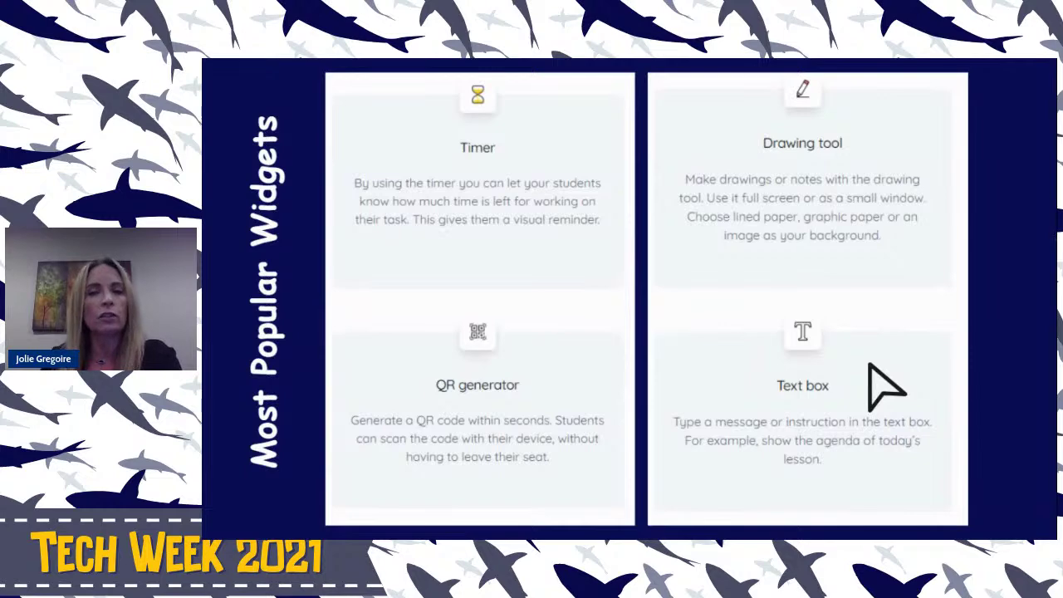
click(897, 480)
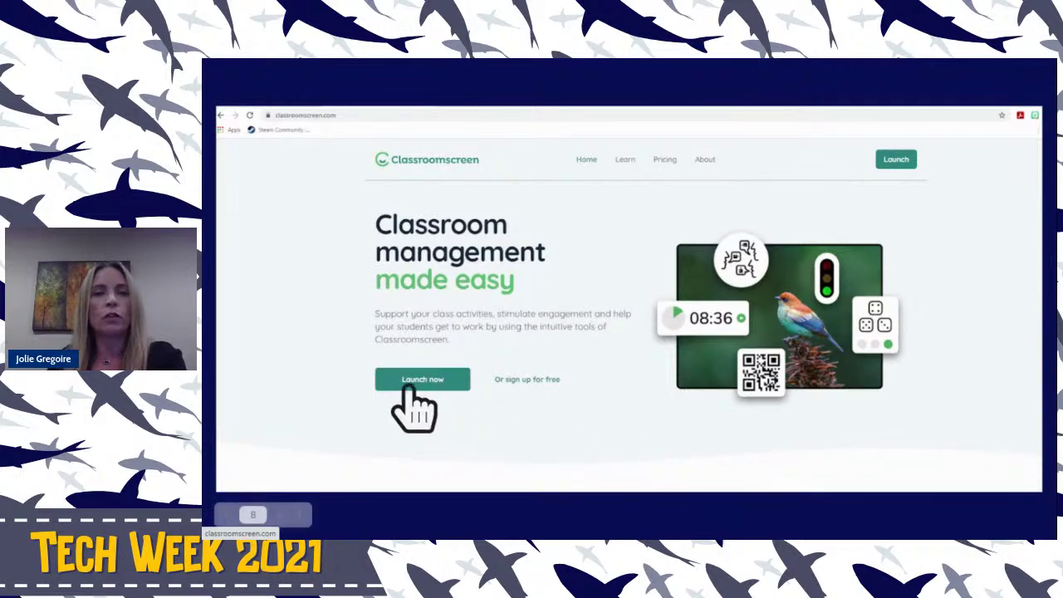
Open the Classroomscreen website from the slide and go to its free sign-up page
click(535, 382)
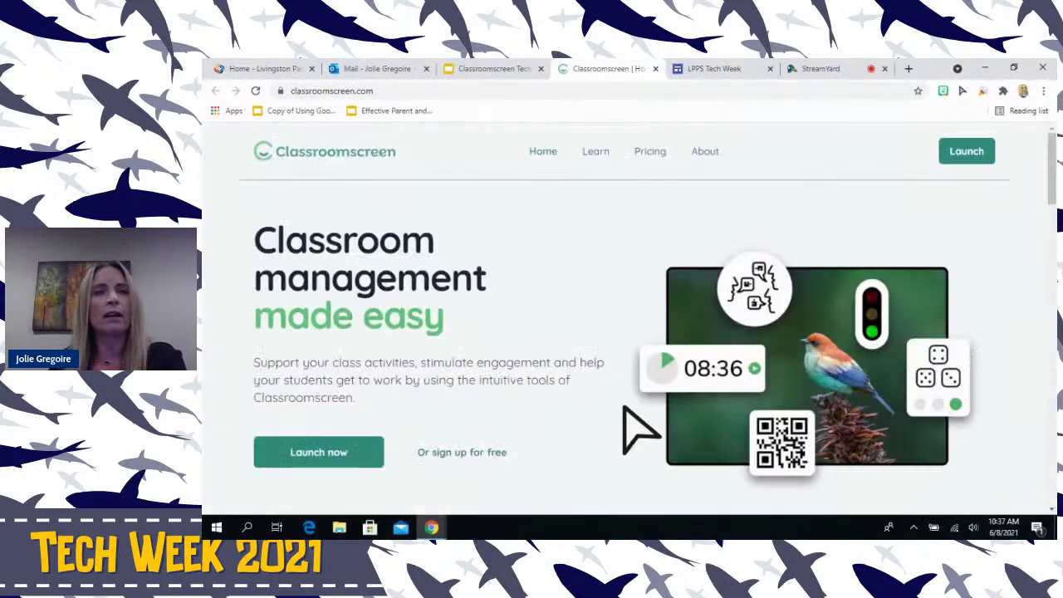
scroll(577, 419, down, 2)
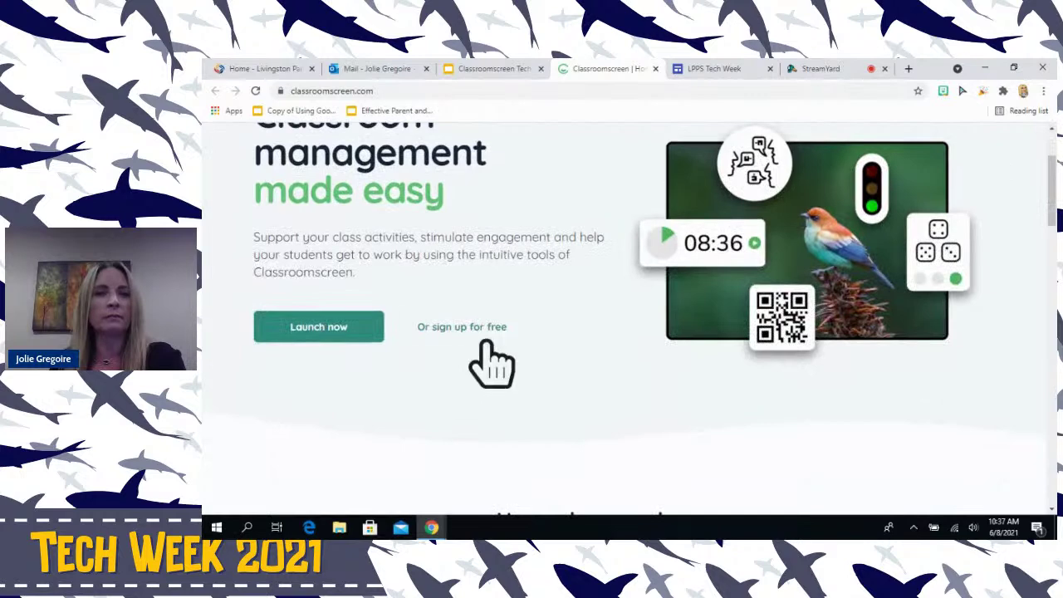
click(480, 330)
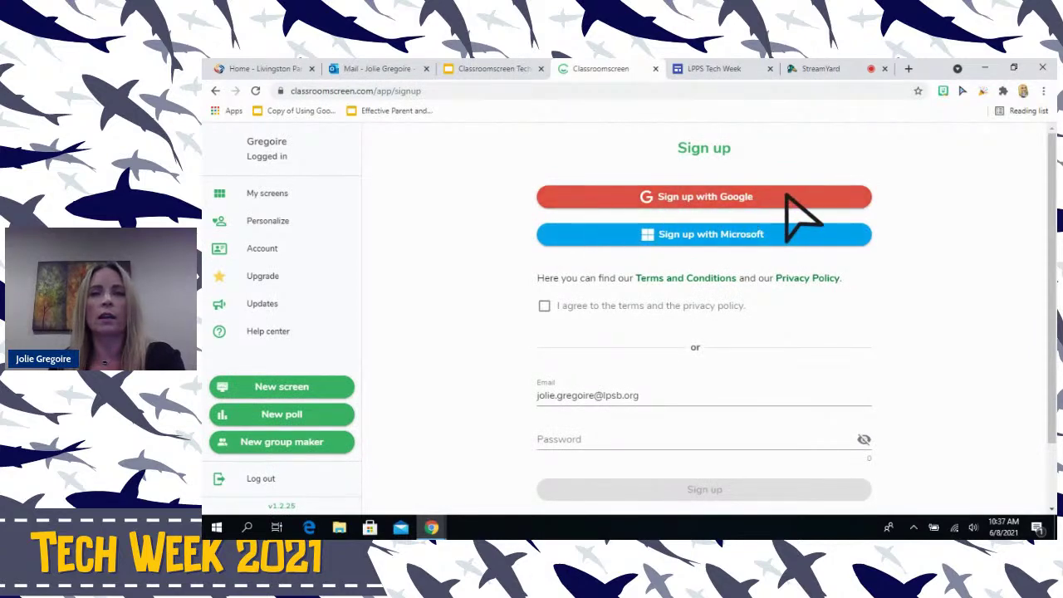
Try to sign up by e-mail, entering the account password without agreeing to the terms and privacy policy
scroll(677, 390, down, 2)
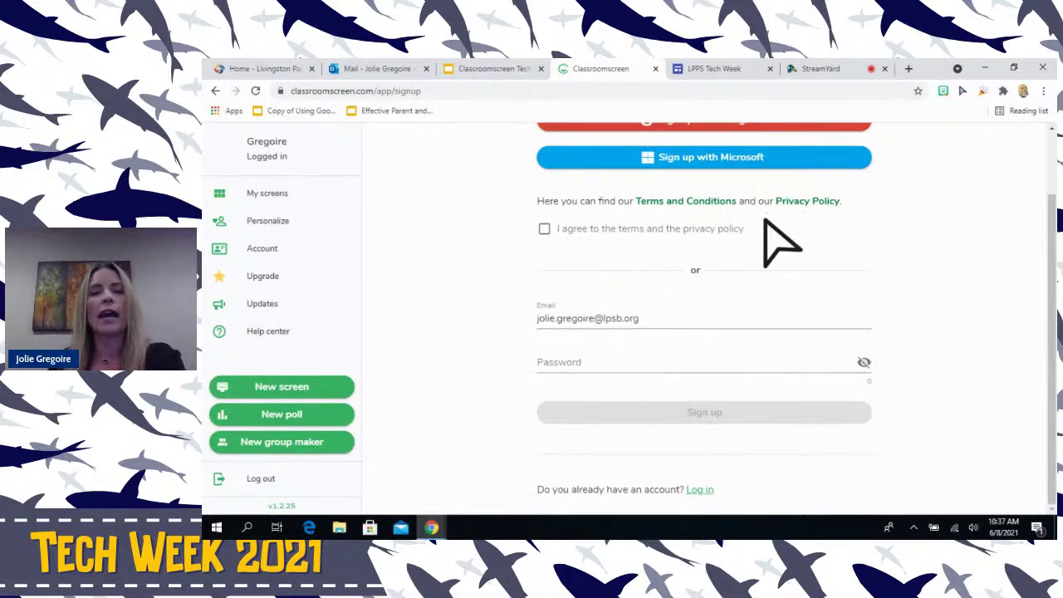
click(628, 362)
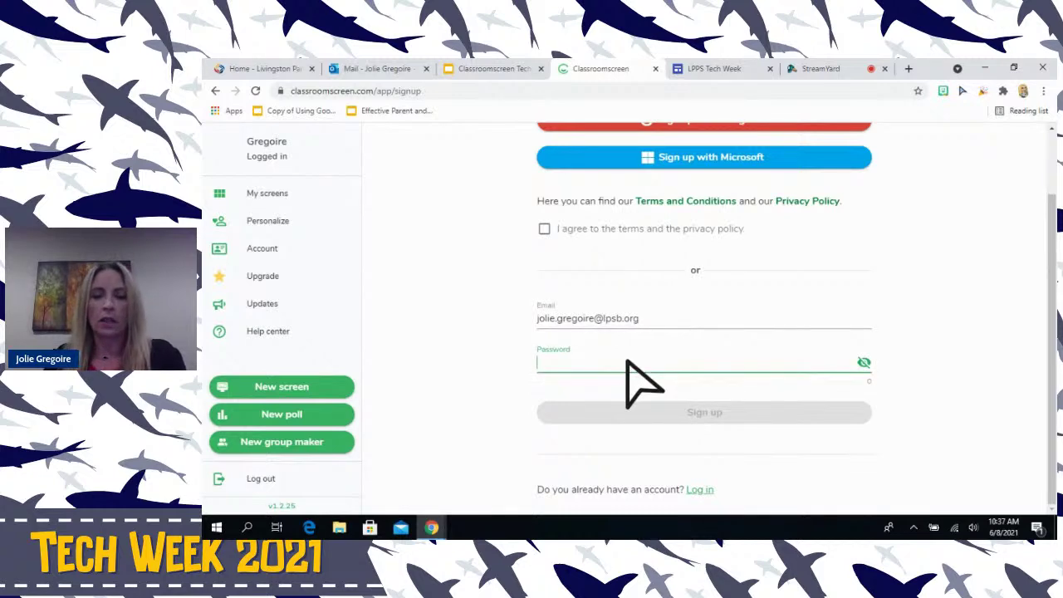
text(•••••••••••)
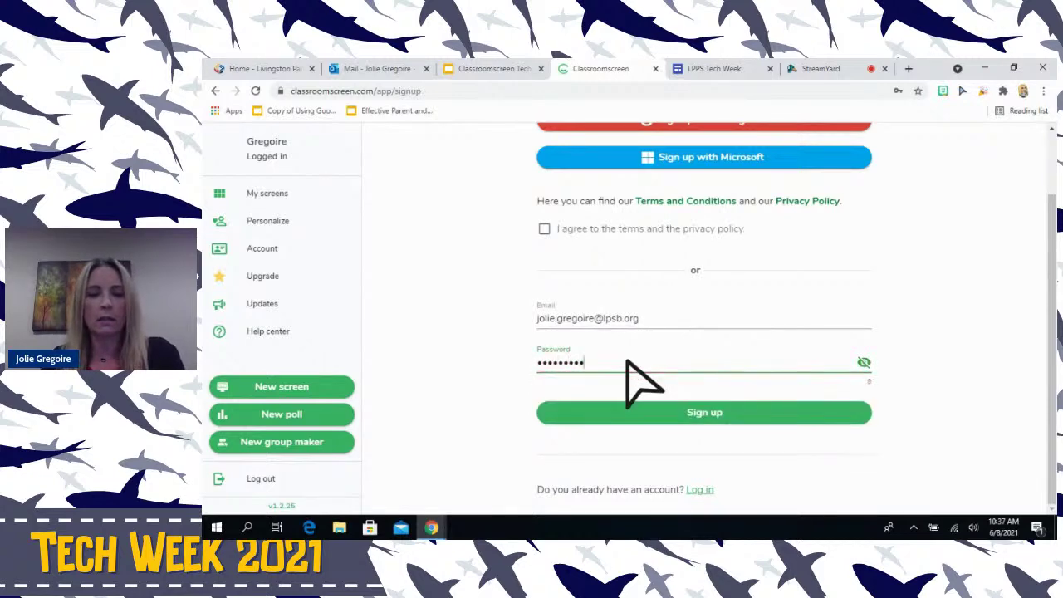
text(•)
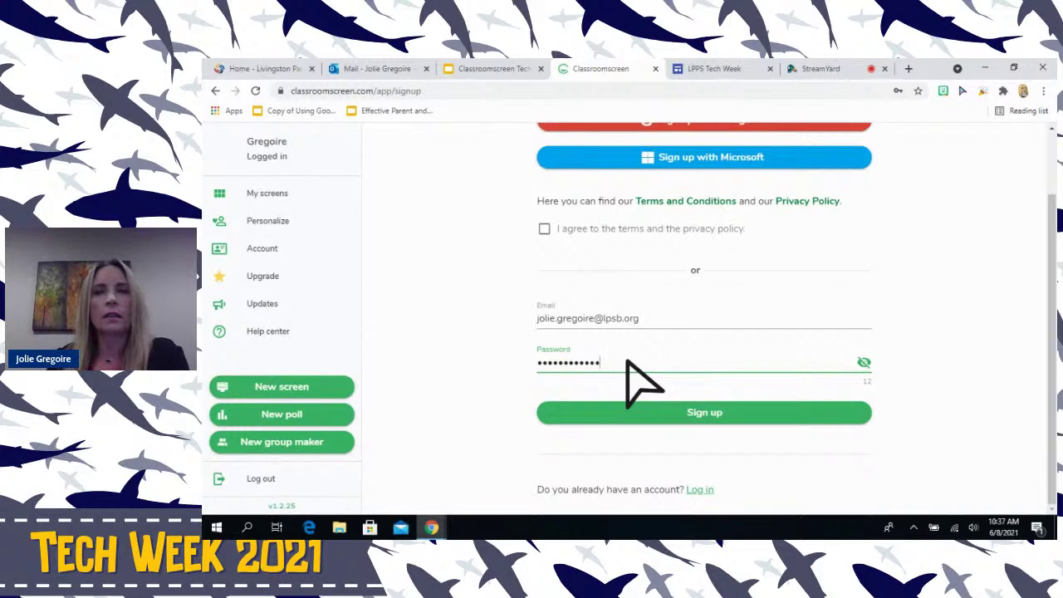
click(657, 418)
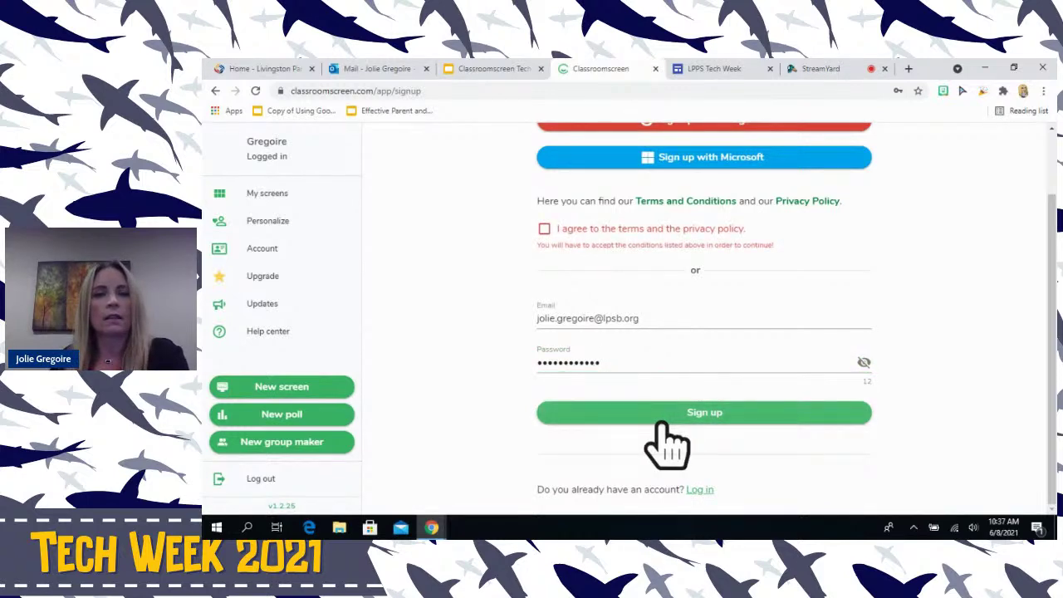
click(669, 412)
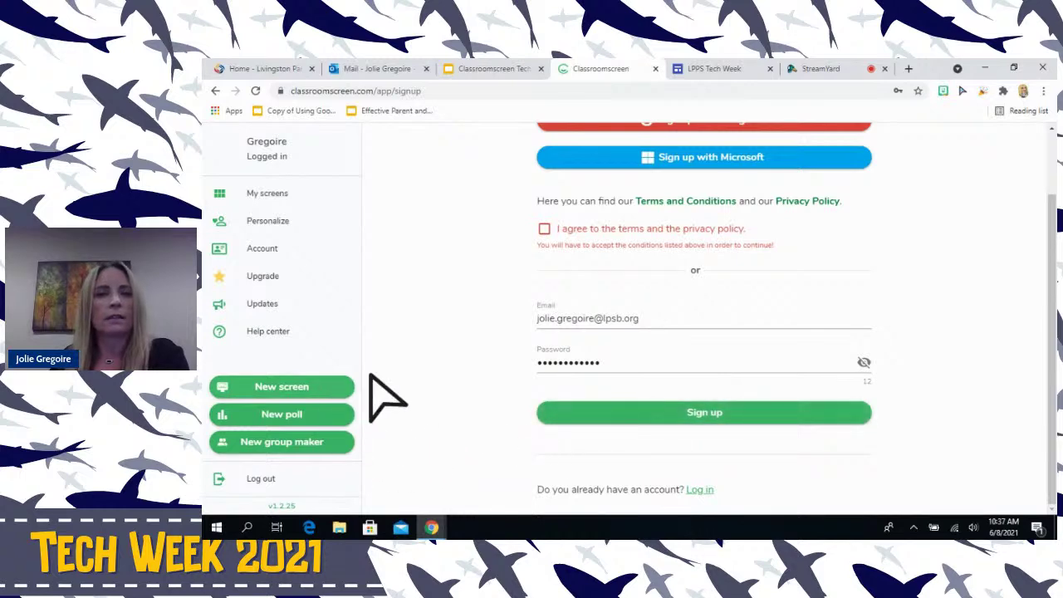
Go to the My screens page of the logged-in account and add a new screen
click(216, 93)
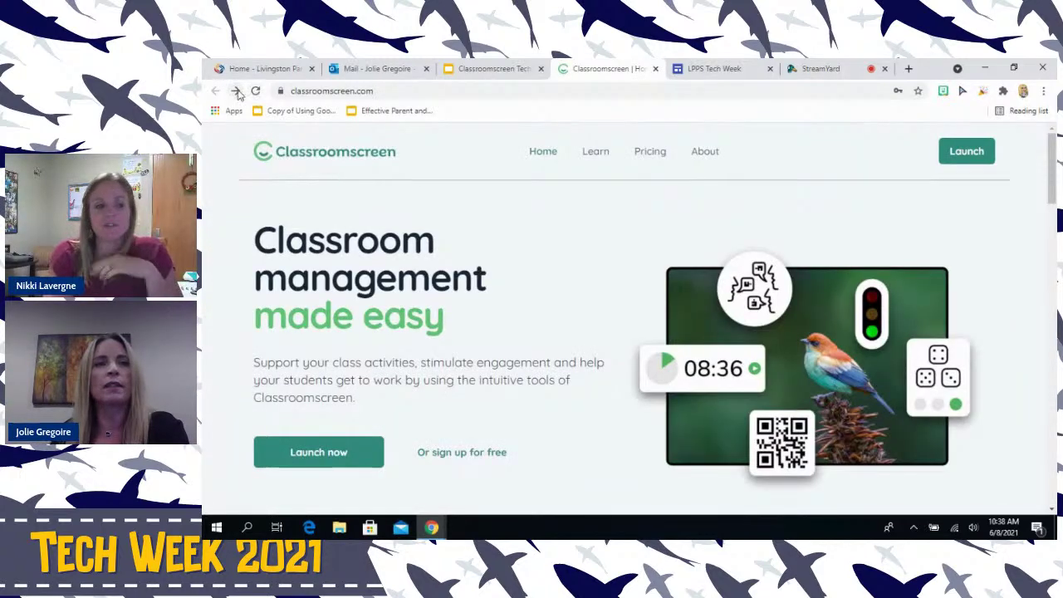
click(236, 92)
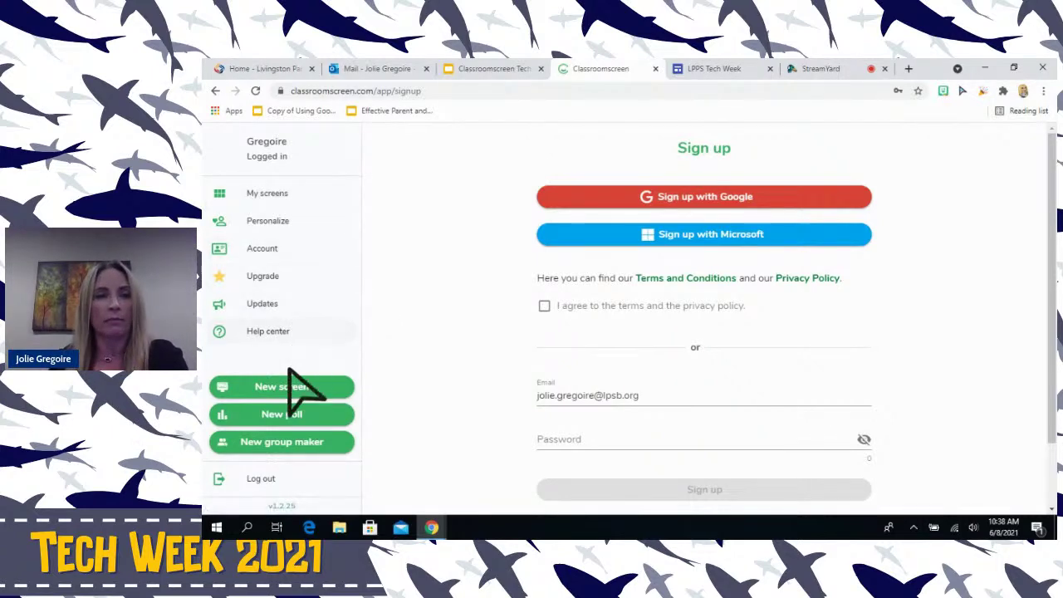
click(268, 199)
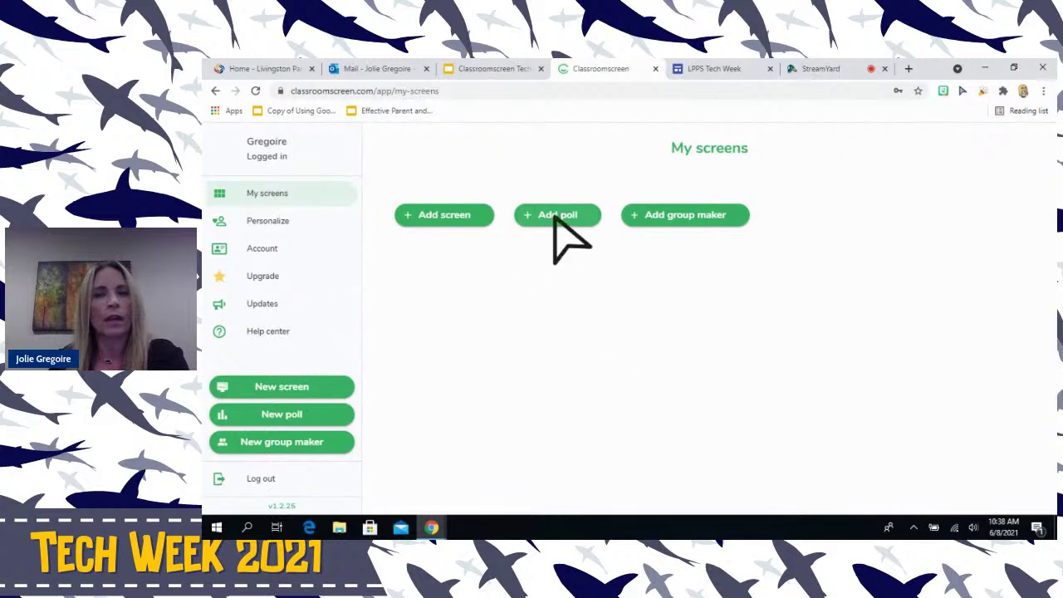
click(445, 217)
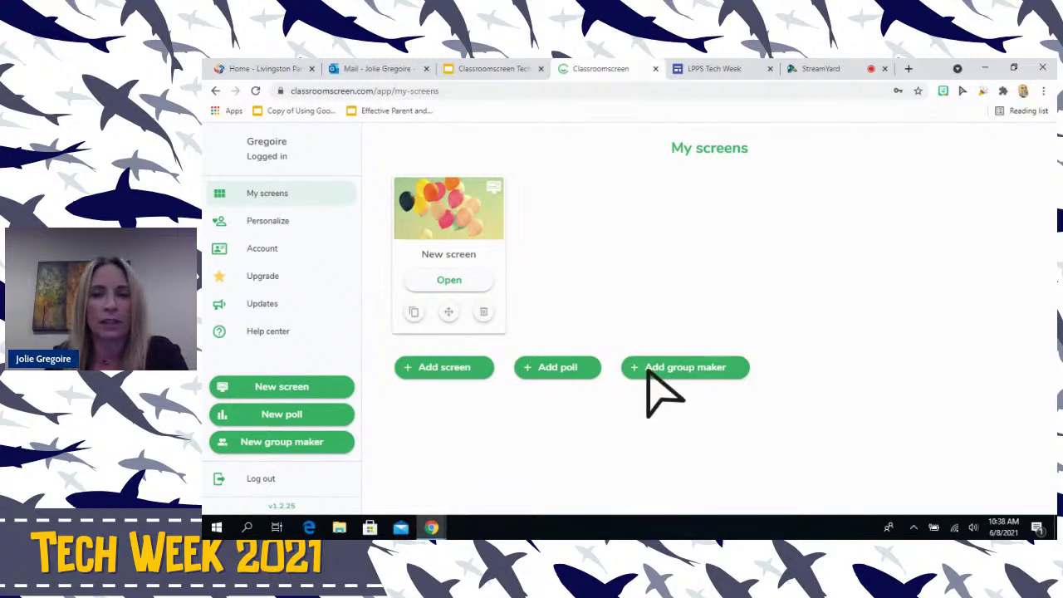
Review the Personalize settings, including language, deletion warnings, name lists and the widget bar
click(279, 222)
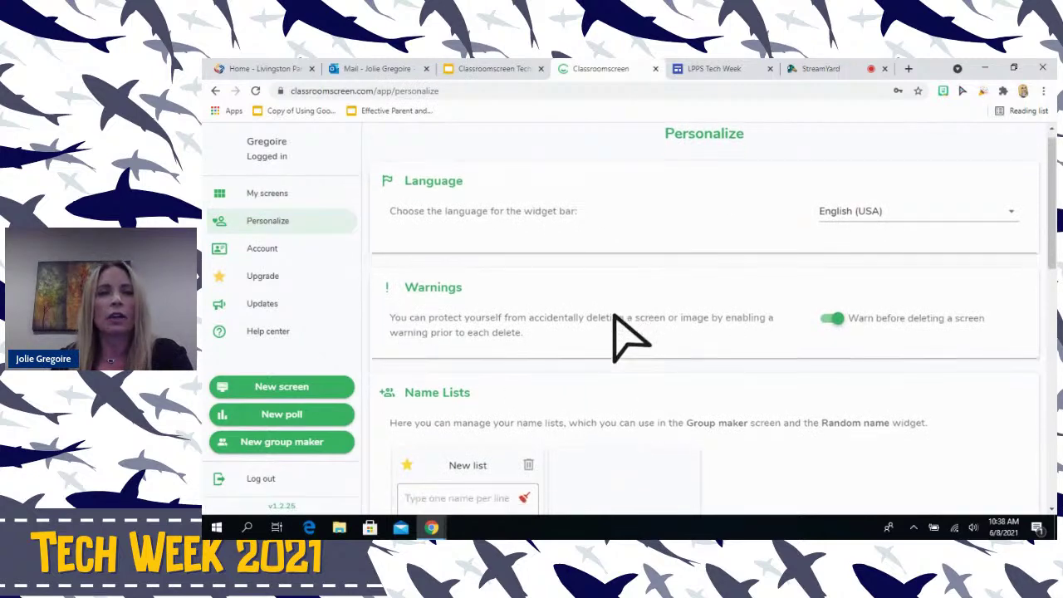
scroll(615, 315, down, 5)
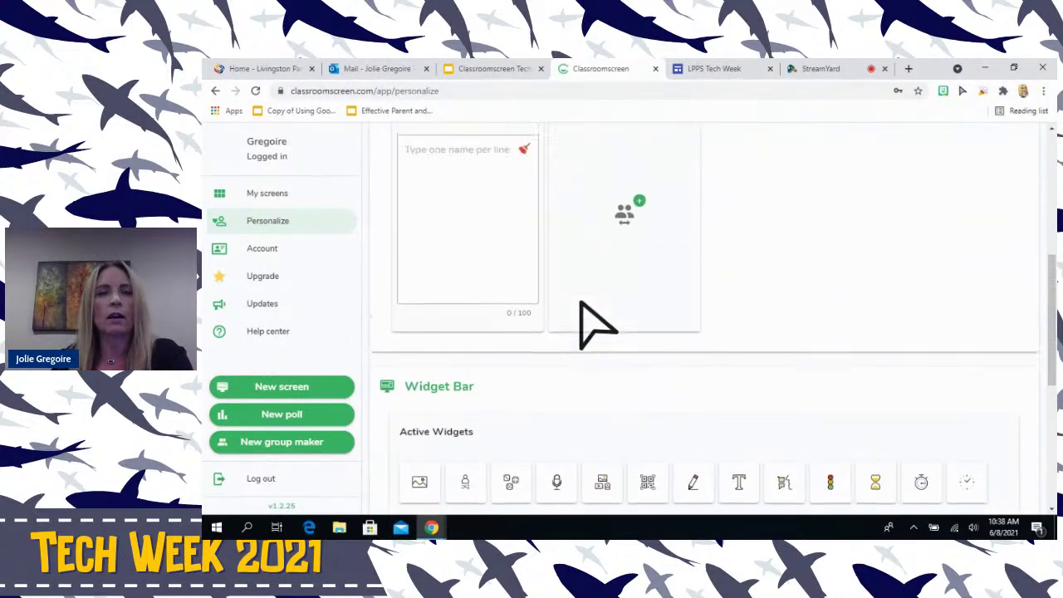
scroll(565, 325, up, 2)
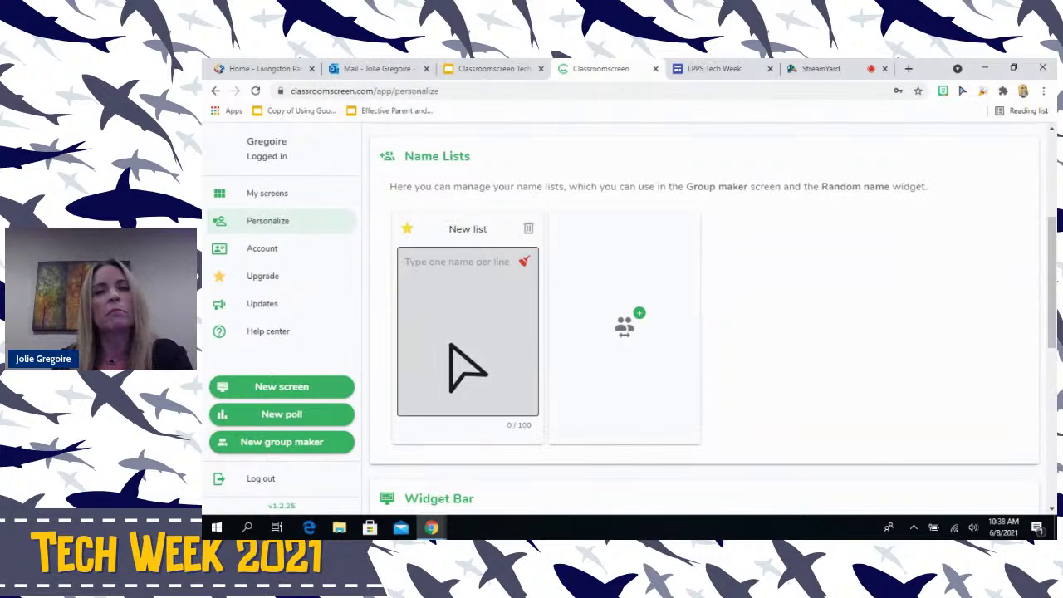
scroll(465, 366, down, 4)
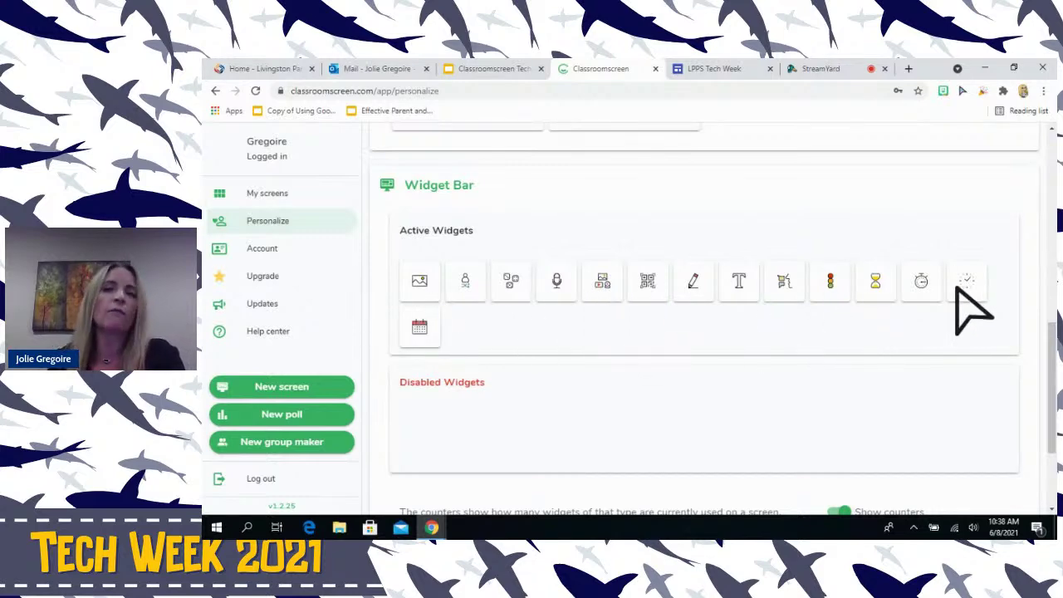
Review the Account details, the Upgrade plans and the list of recent Updates
click(269, 250)
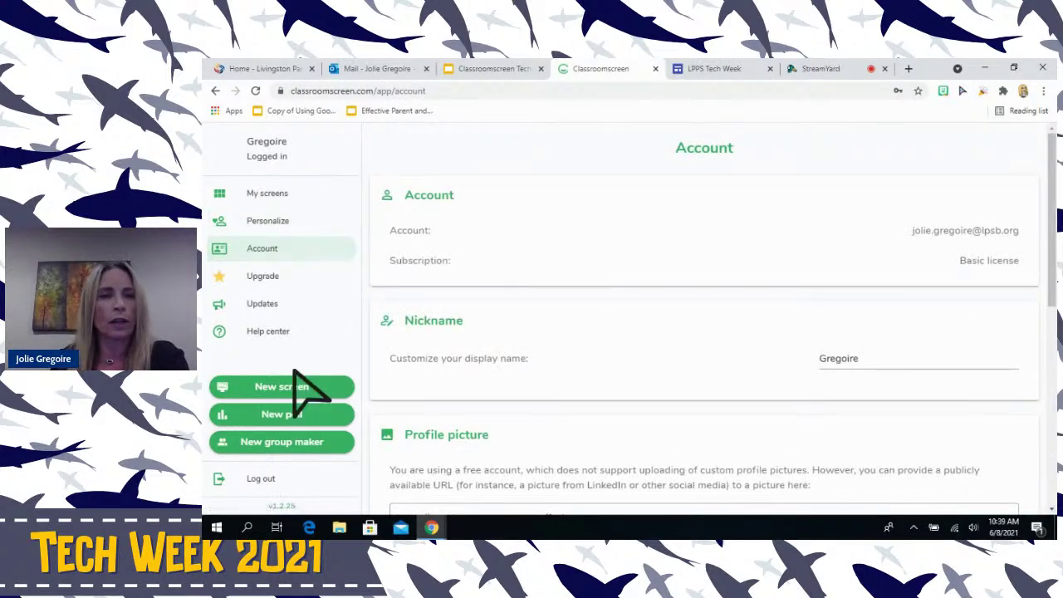
click(273, 277)
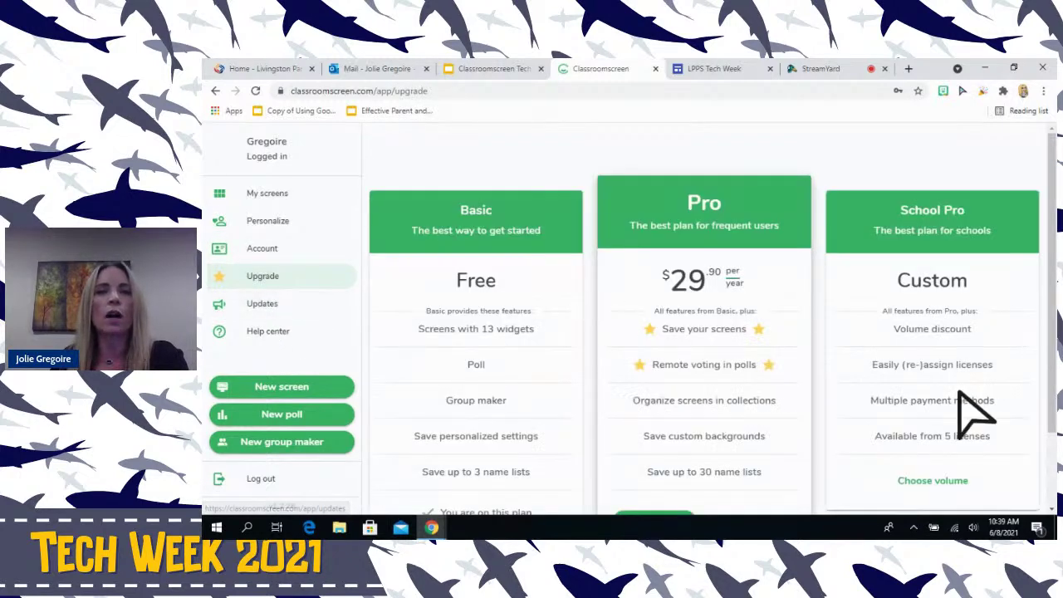
click(264, 304)
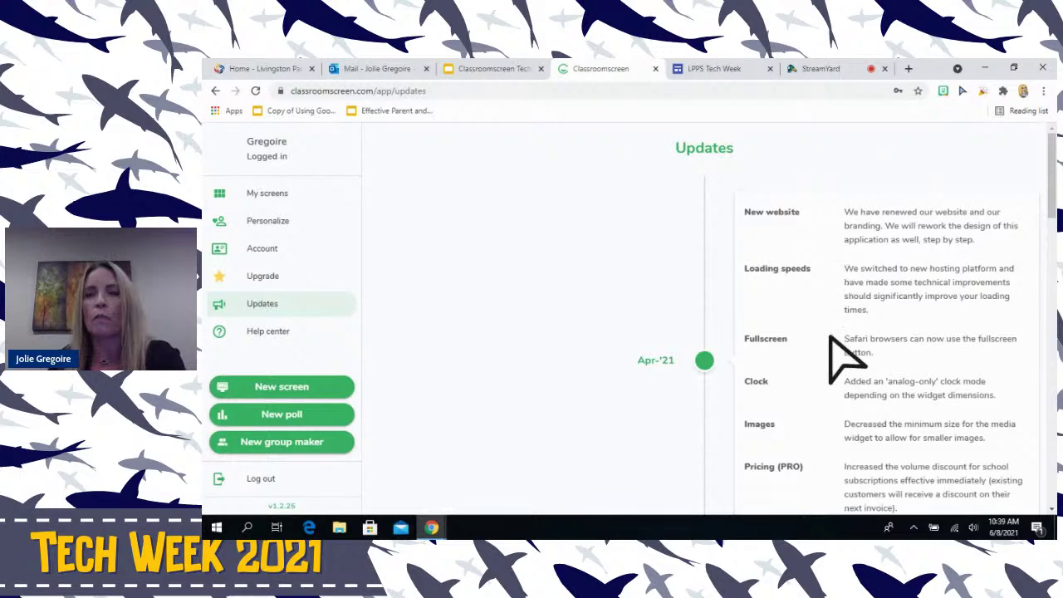
scroll(805, 344, down, 1)
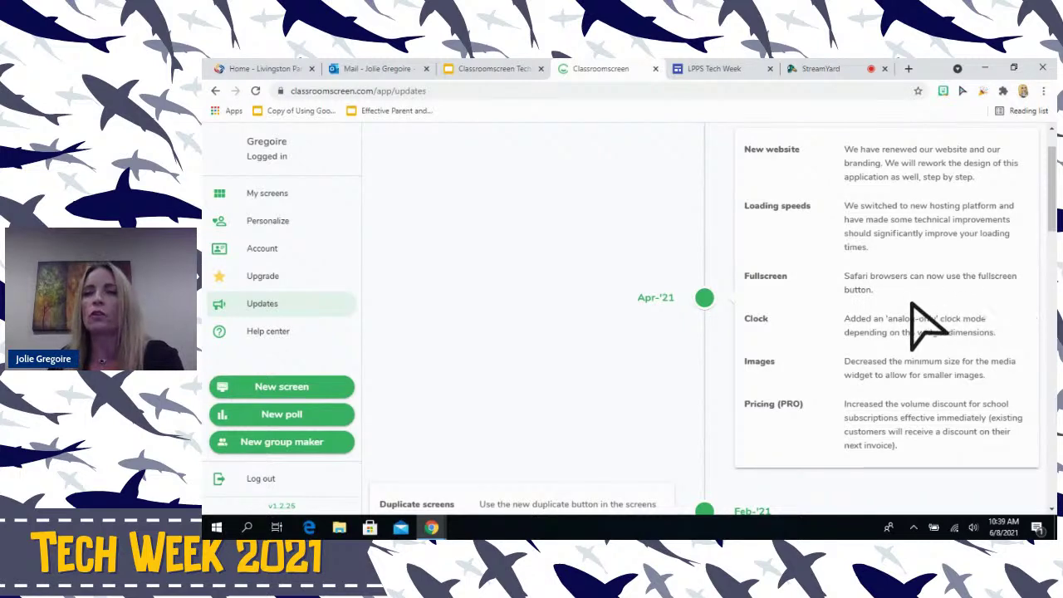
scroll(750, 446, down, 3)
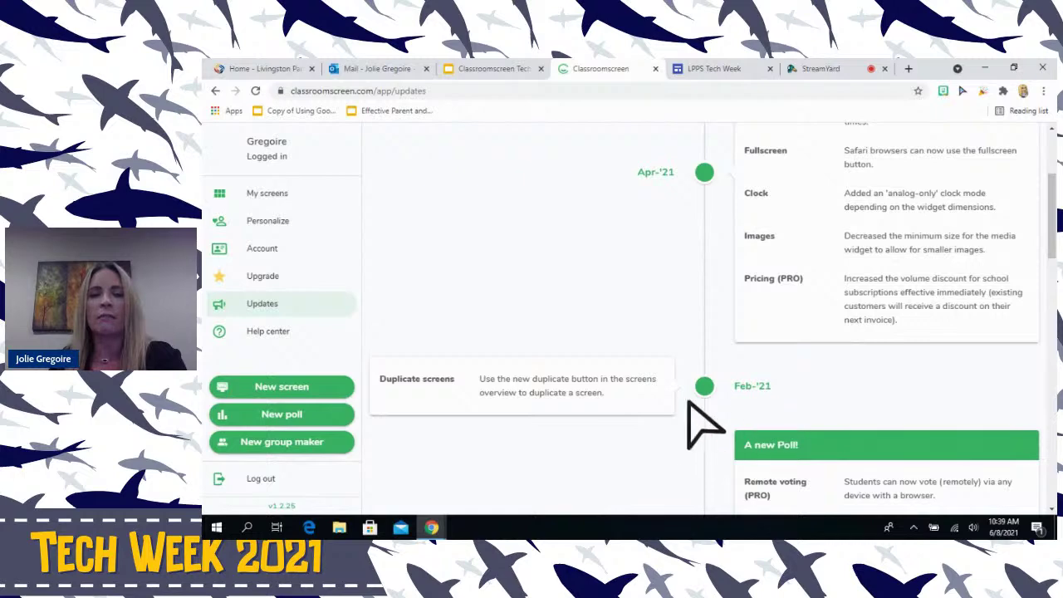
scroll(667, 355, up, 4)
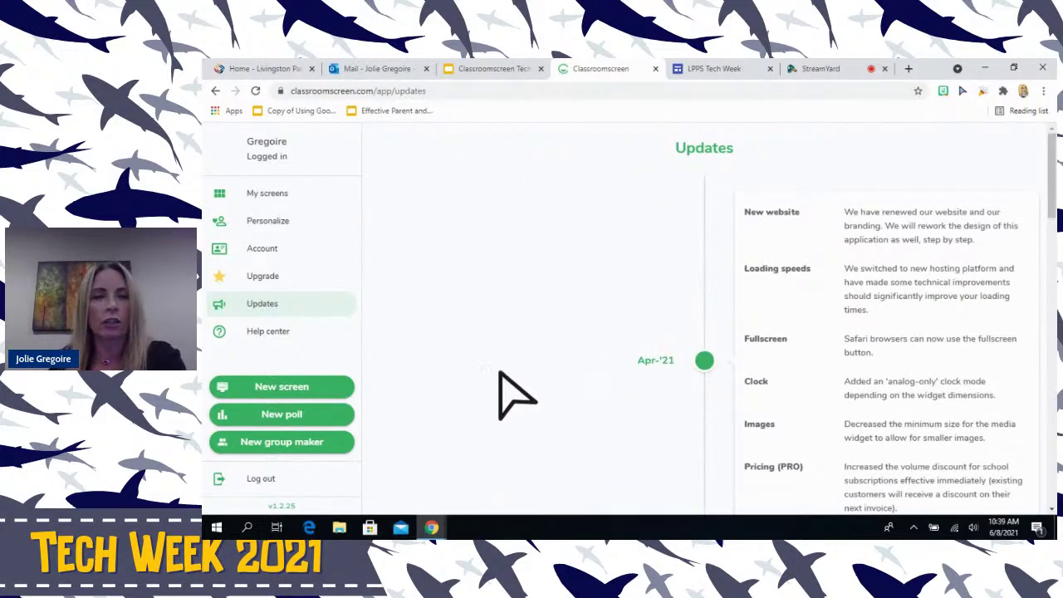
Browse the topics of the Classroomscreen Help Center and close it again
click(290, 330)
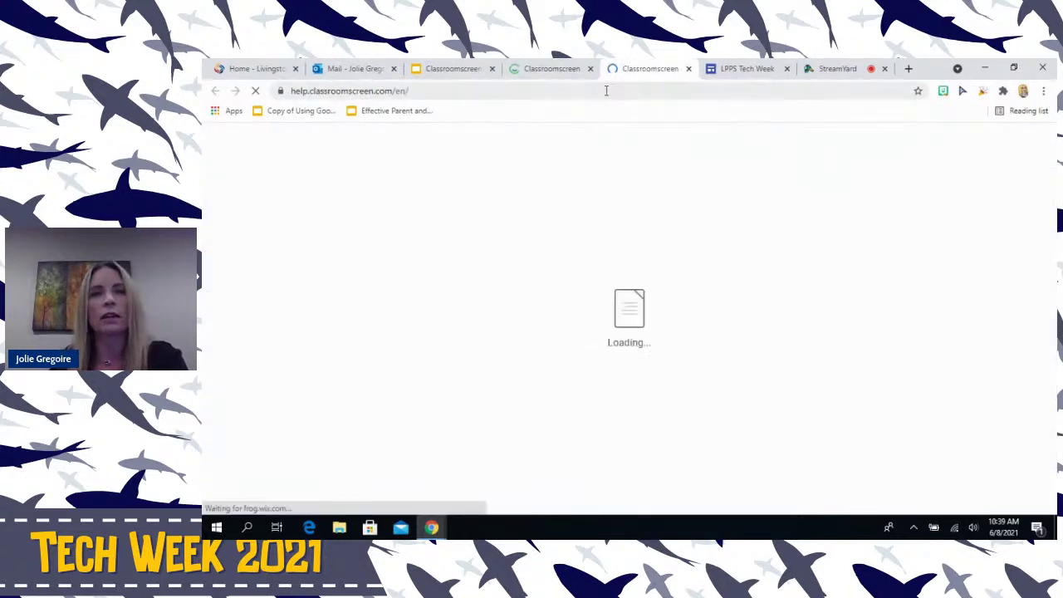
scroll(564, 431, down, 4)
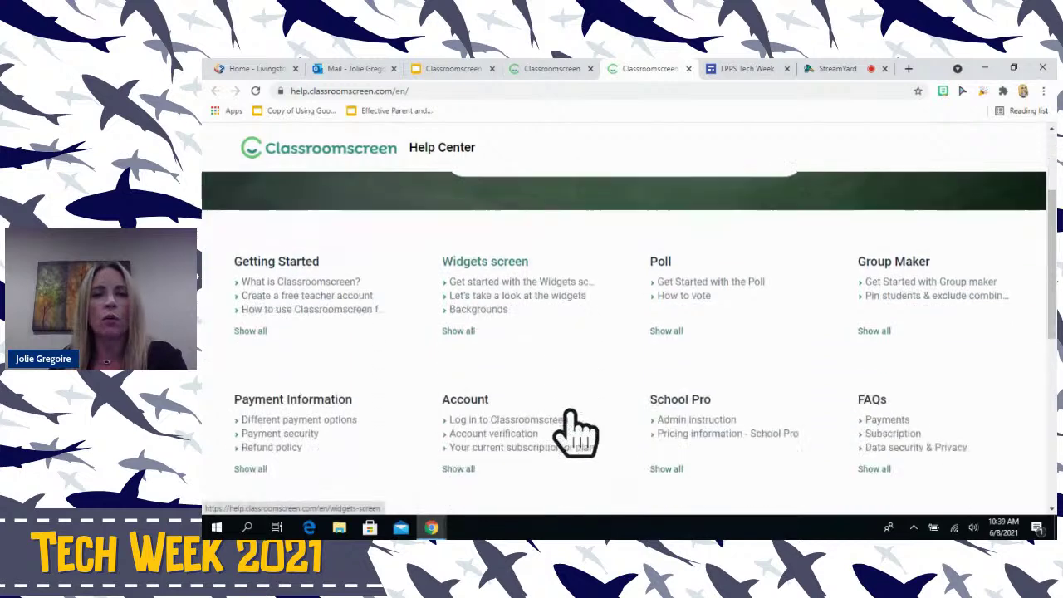
scroll(578, 430, up, 5)
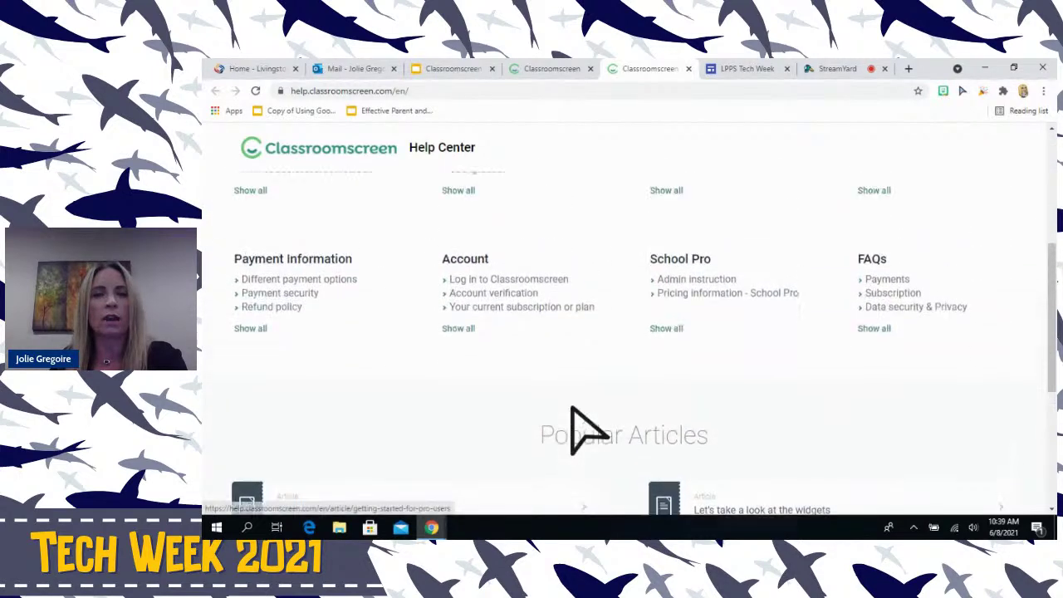
click(522, 71)
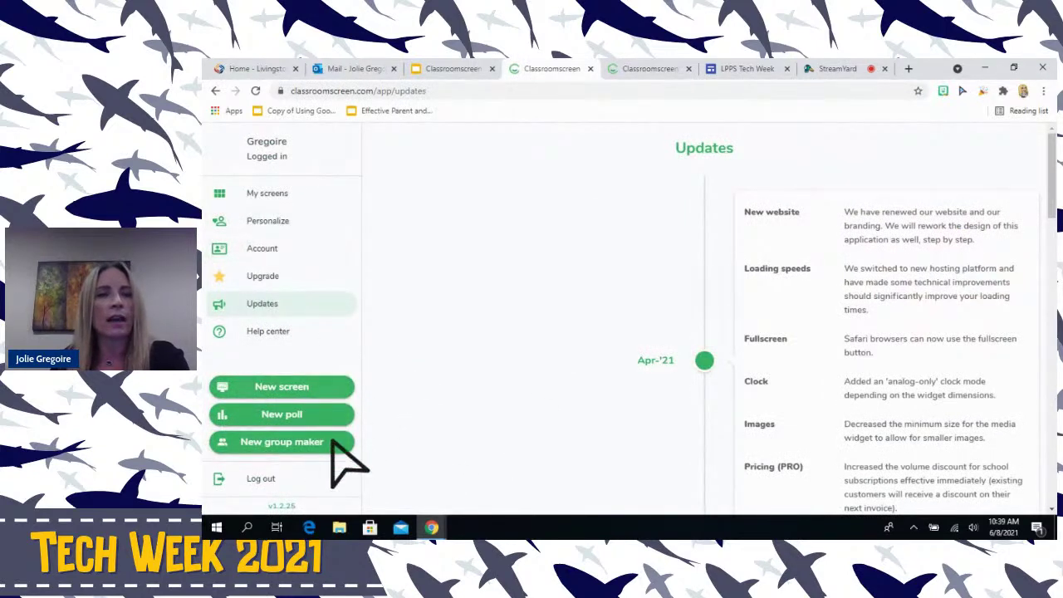
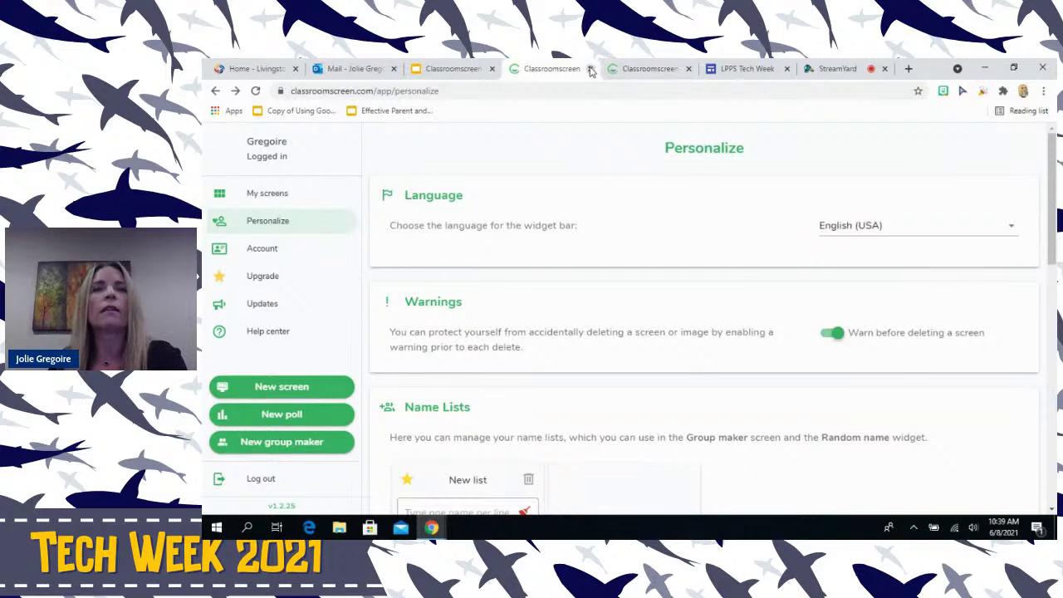
click(688, 69)
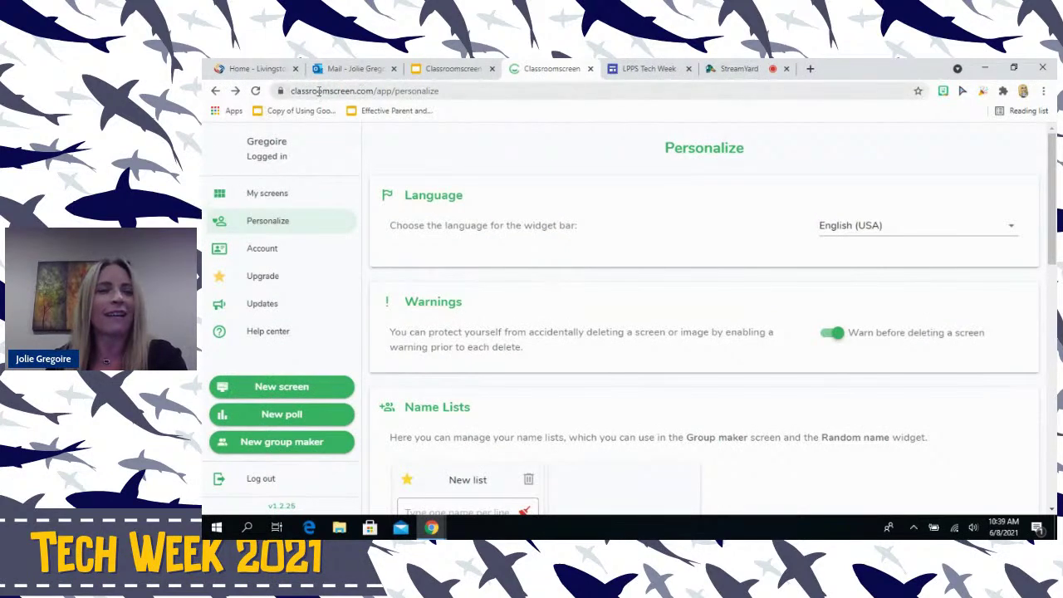
Open the new screen from My screens and switch back to the Google Slides presentation
click(213, 92)
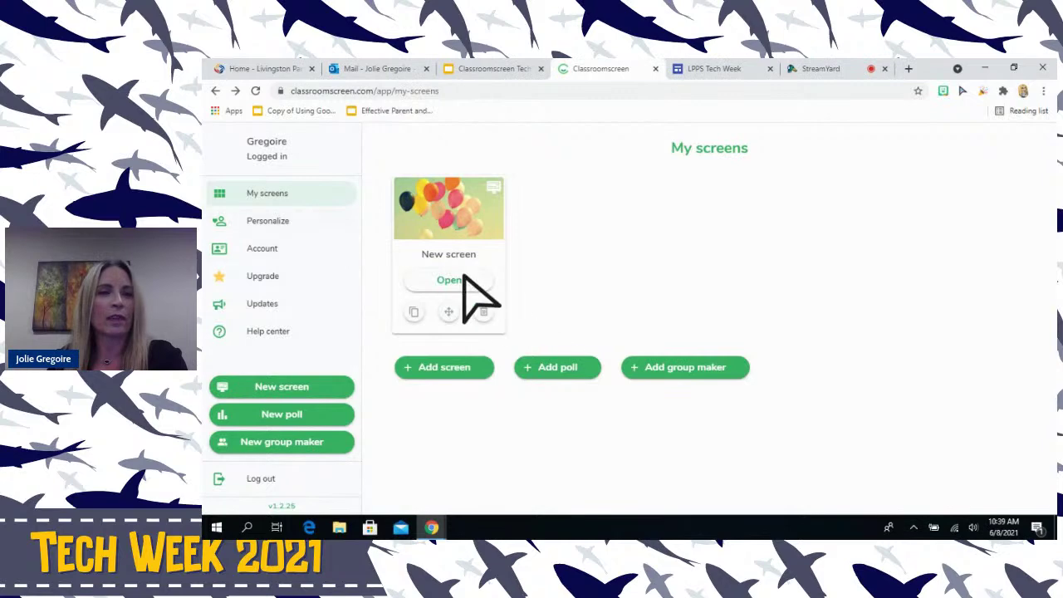
click(452, 206)
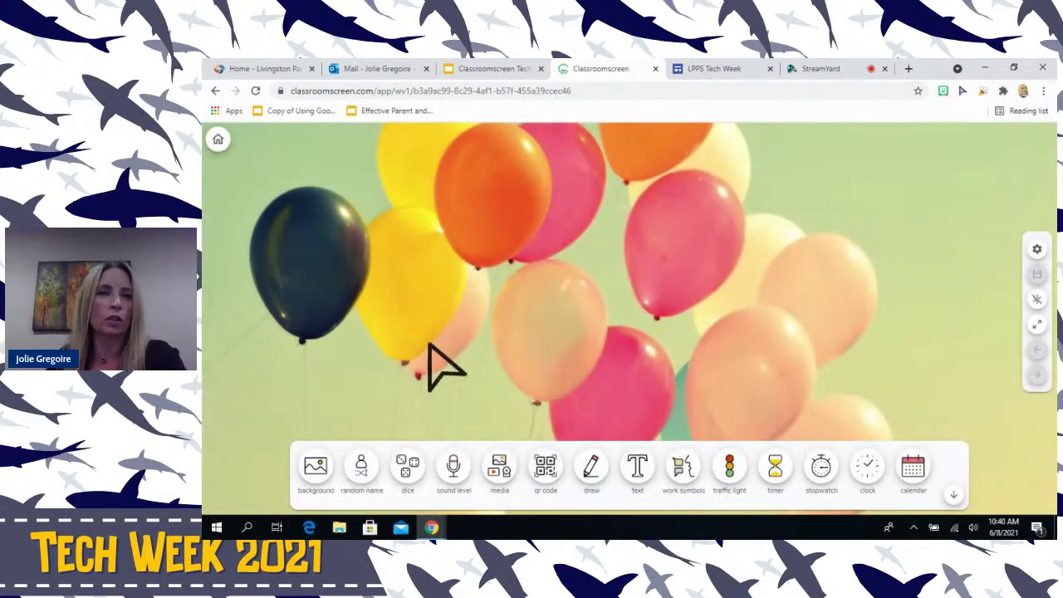
click(502, 69)
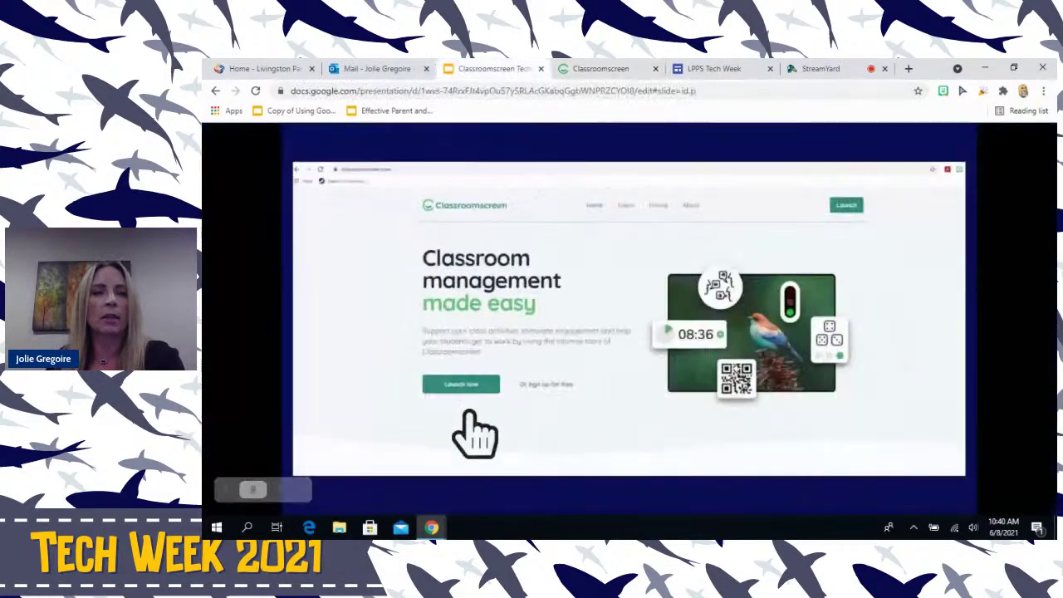
Launch a screen from the Classroomscreen site linked in the slide and try a mountain photo and the animated grassy stream as backgrounds
click(582, 282)
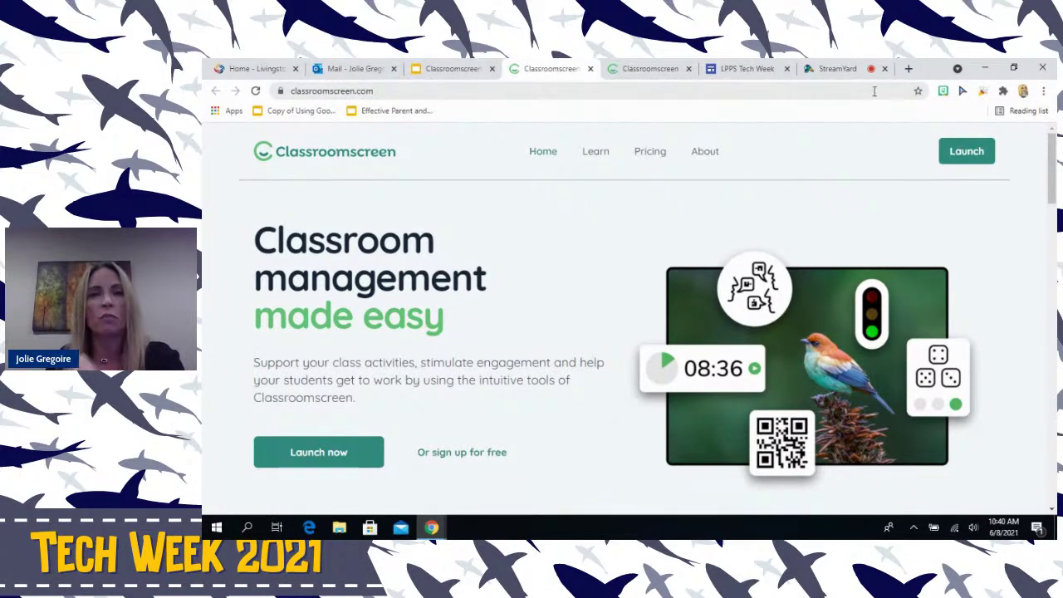
click(342, 463)
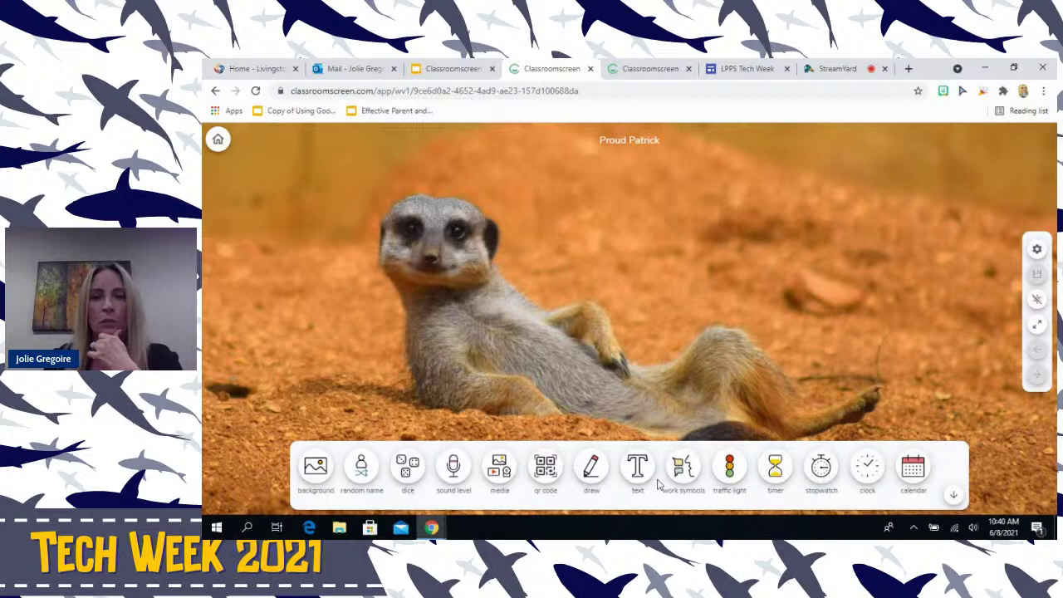
click(316, 468)
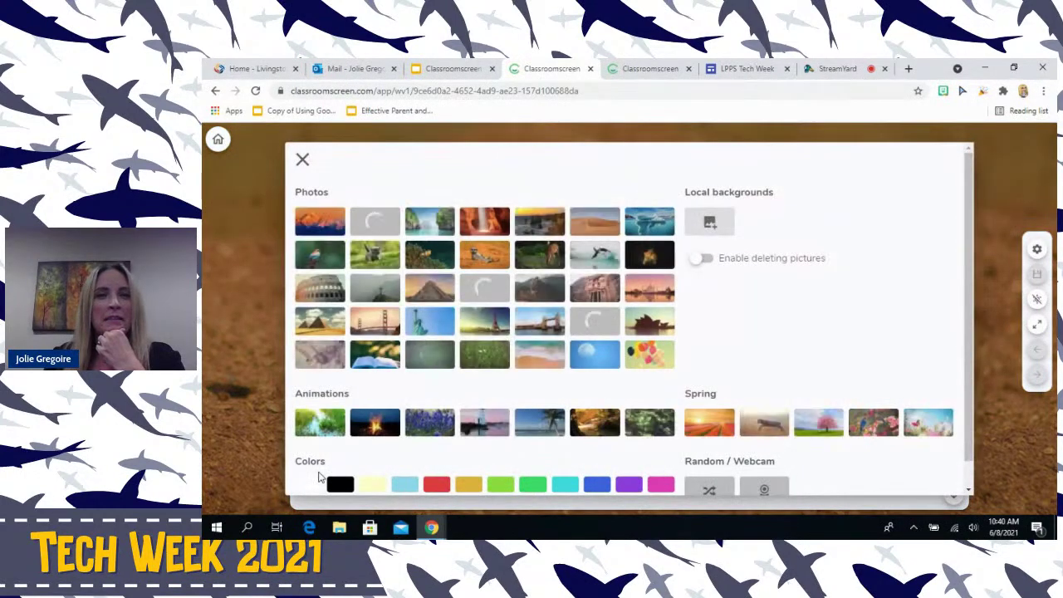
click(326, 229)
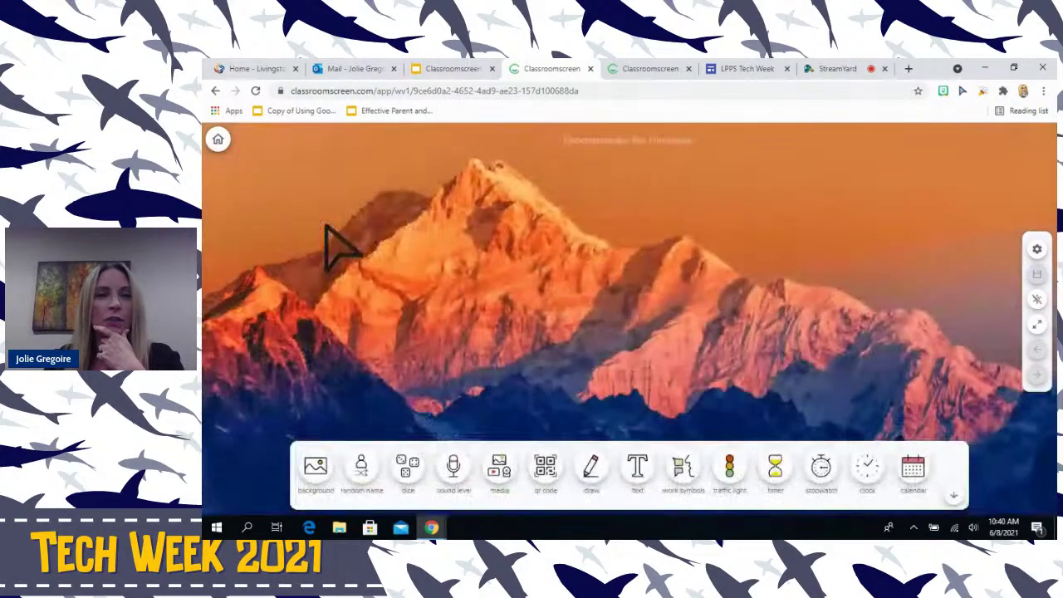
click(320, 475)
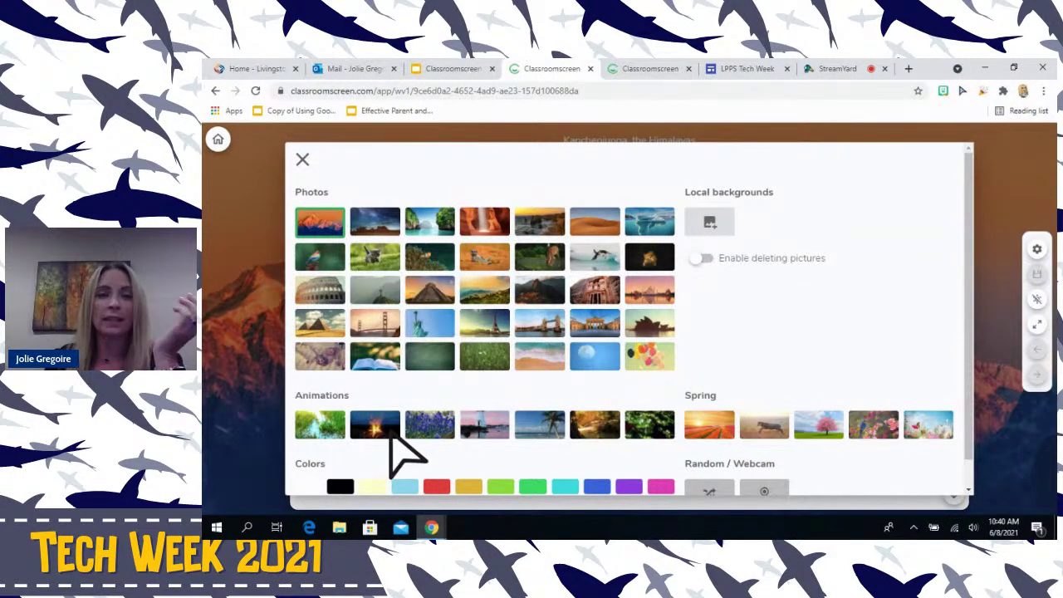
click(327, 433)
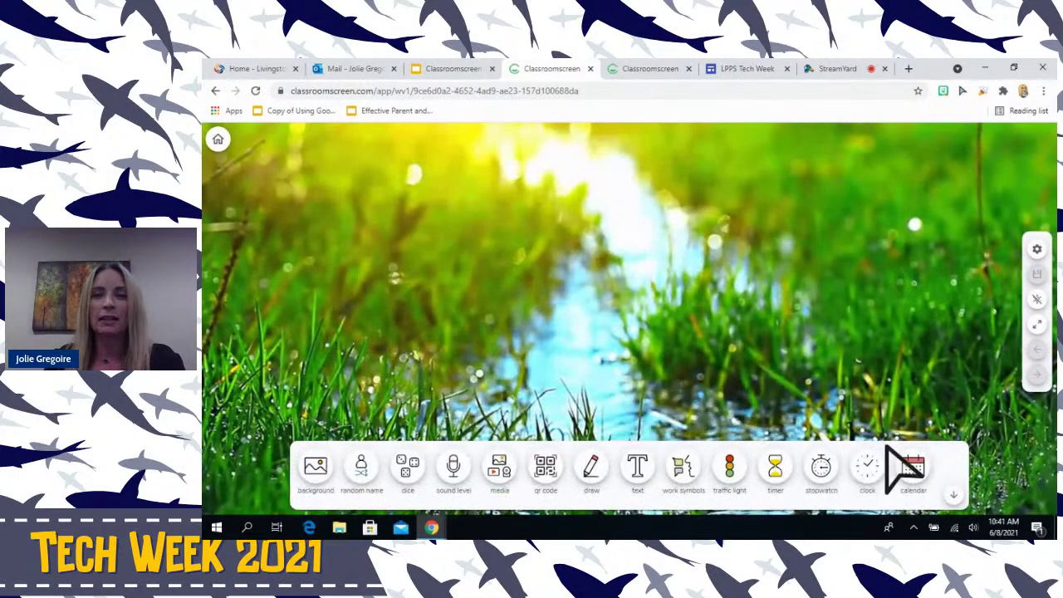
Hide the widget bar and delete the screen with the stream background from My screens
click(953, 494)
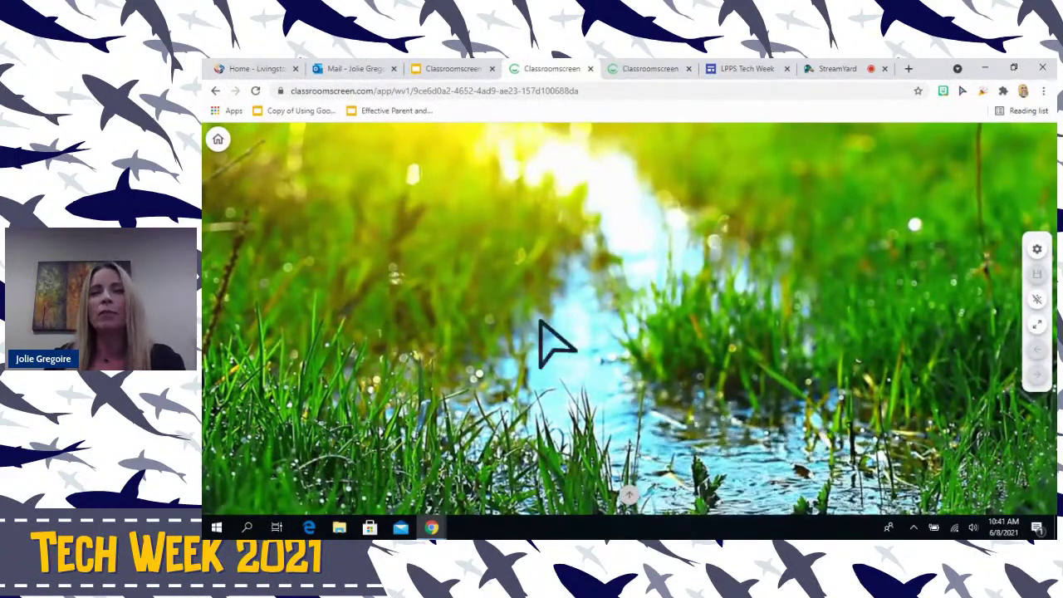
click(218, 139)
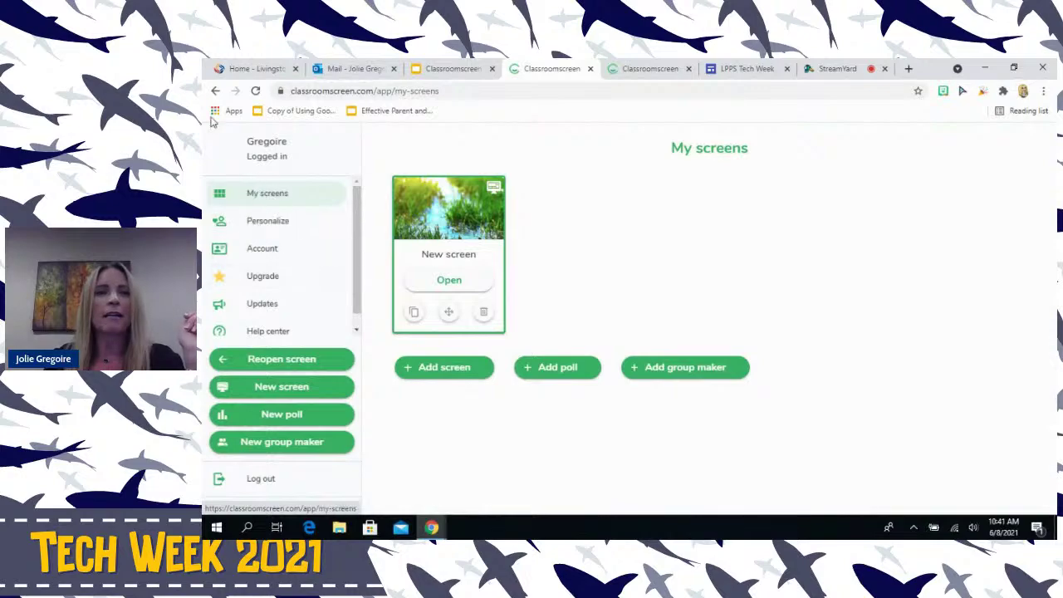
click(215, 91)
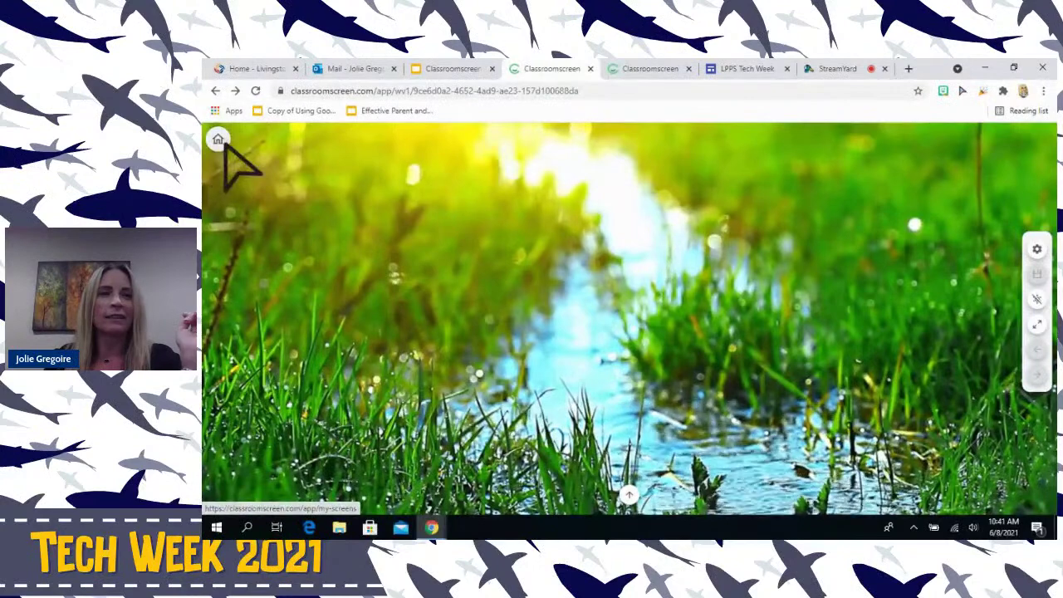
click(219, 140)
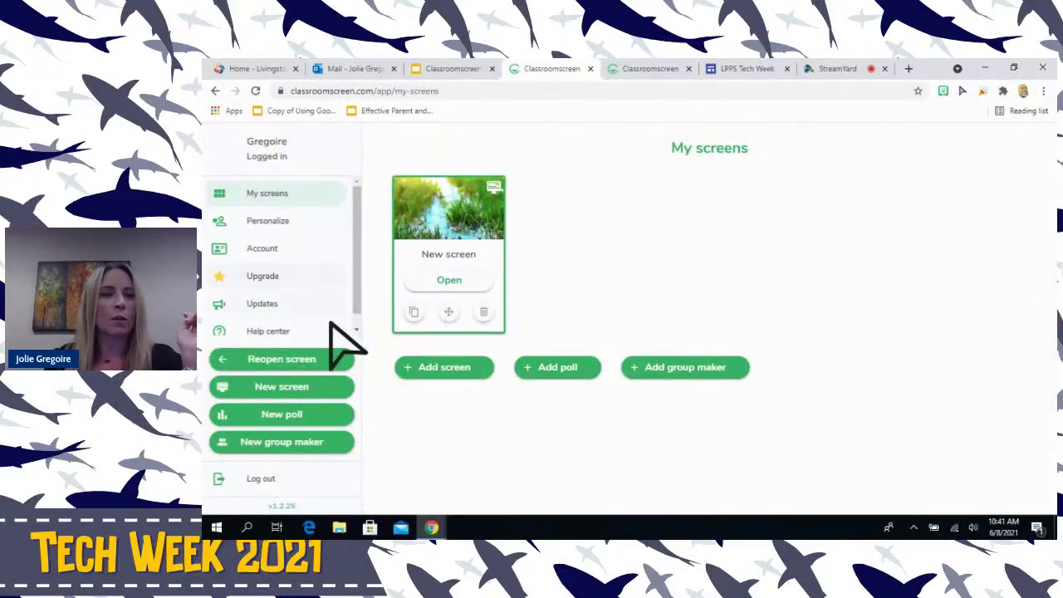
click(458, 370)
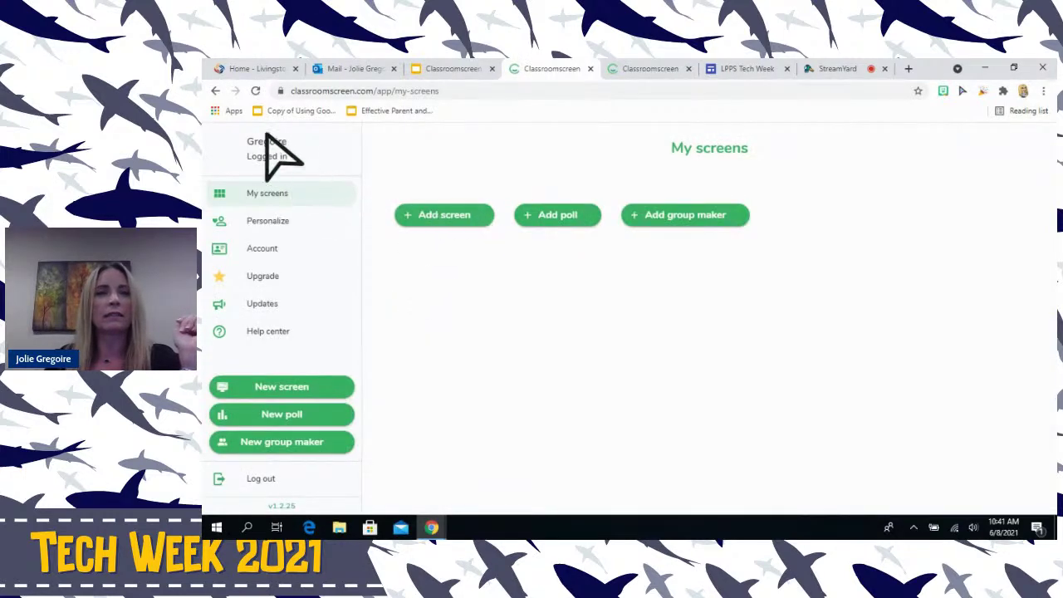
Reopen the Classroomscreen site from the Google Slides presentation and launch a new screen
click(448, 68)
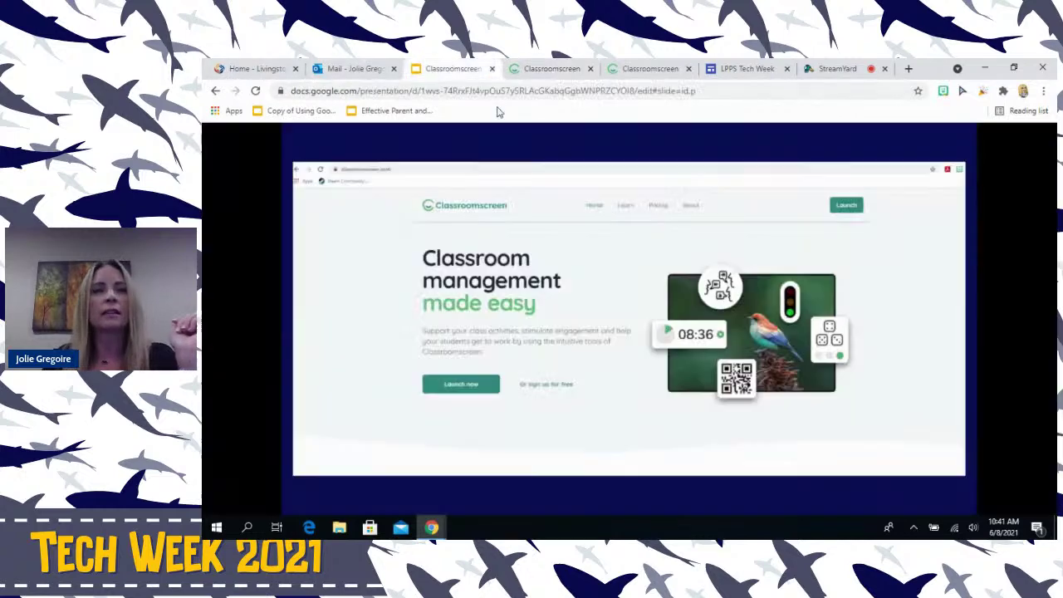
click(477, 381)
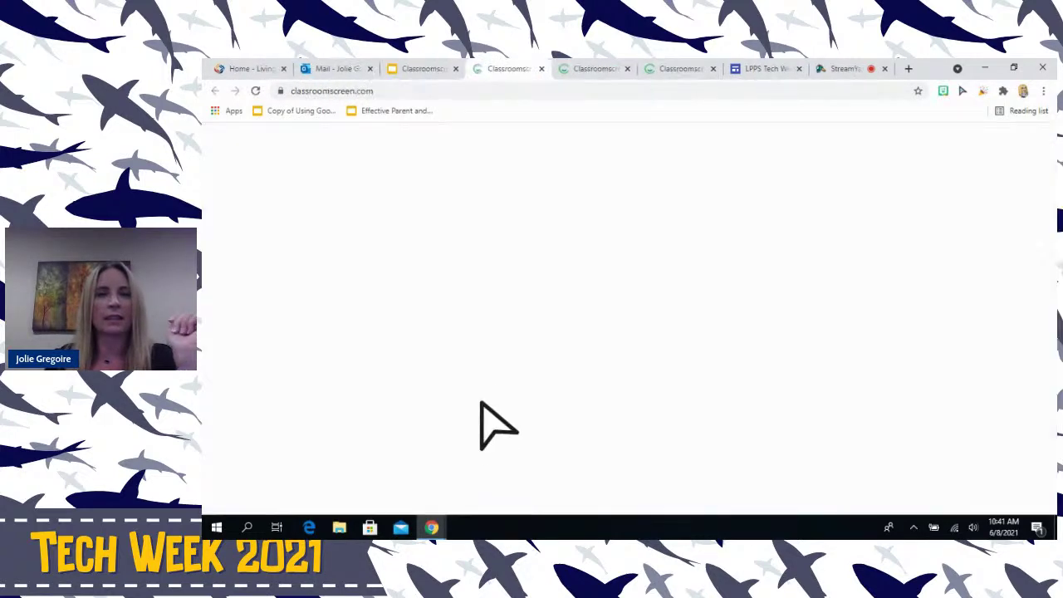
click(336, 455)
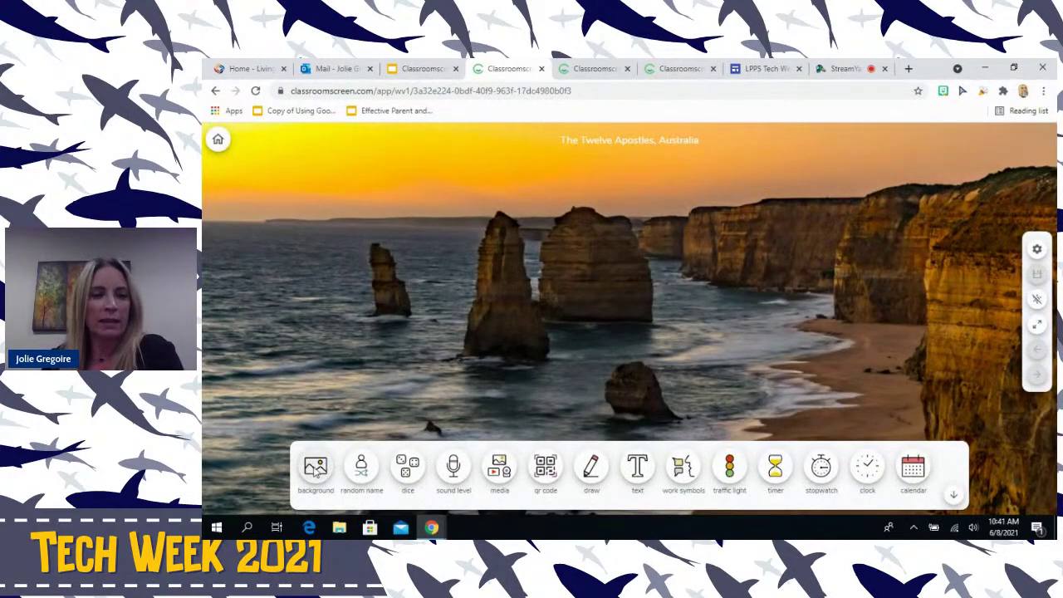
Browse the photo, animation, color and local backgrounds, and look at the Bitmoji collection as a source for a picture
click(318, 470)
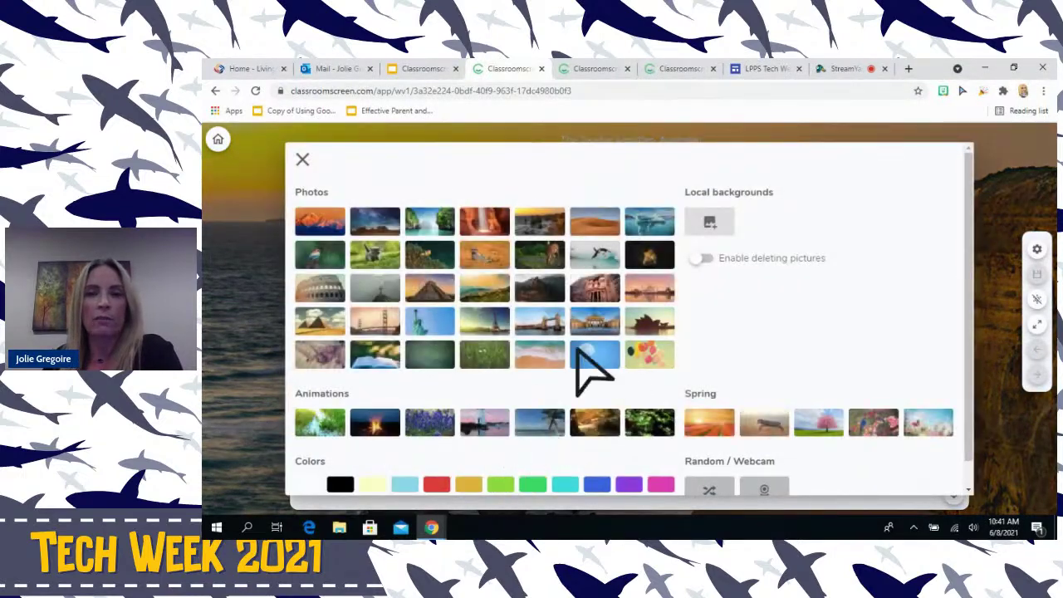
scroll(664, 315, down, 1)
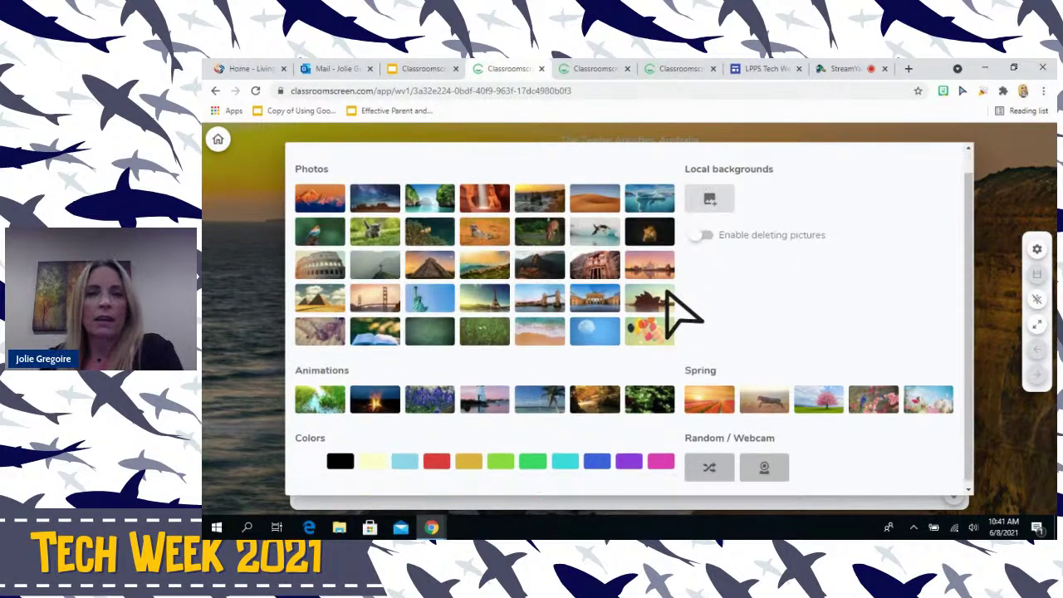
scroll(822, 183, up, 1)
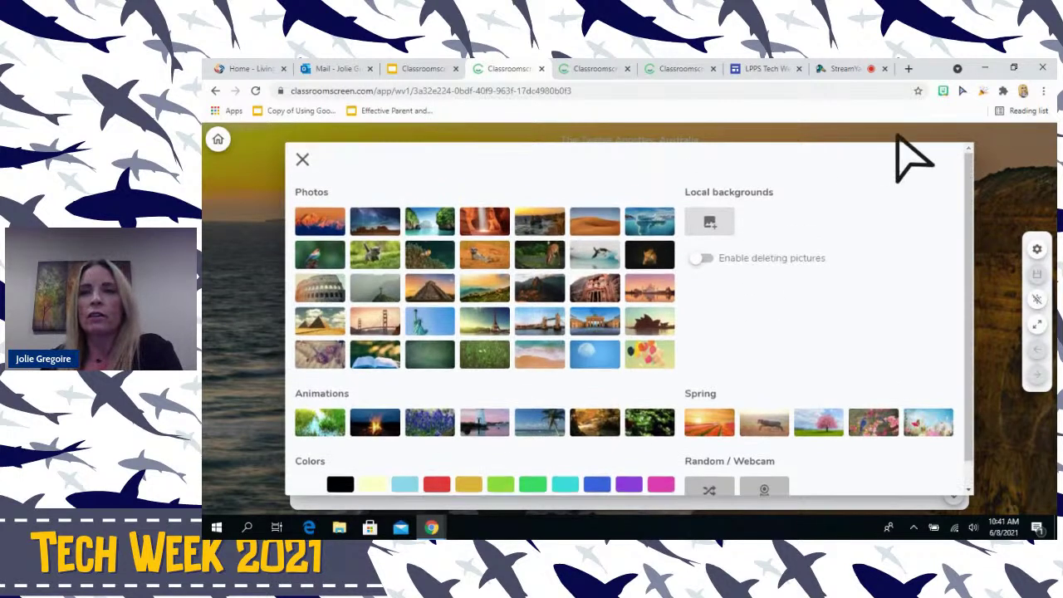
click(944, 92)
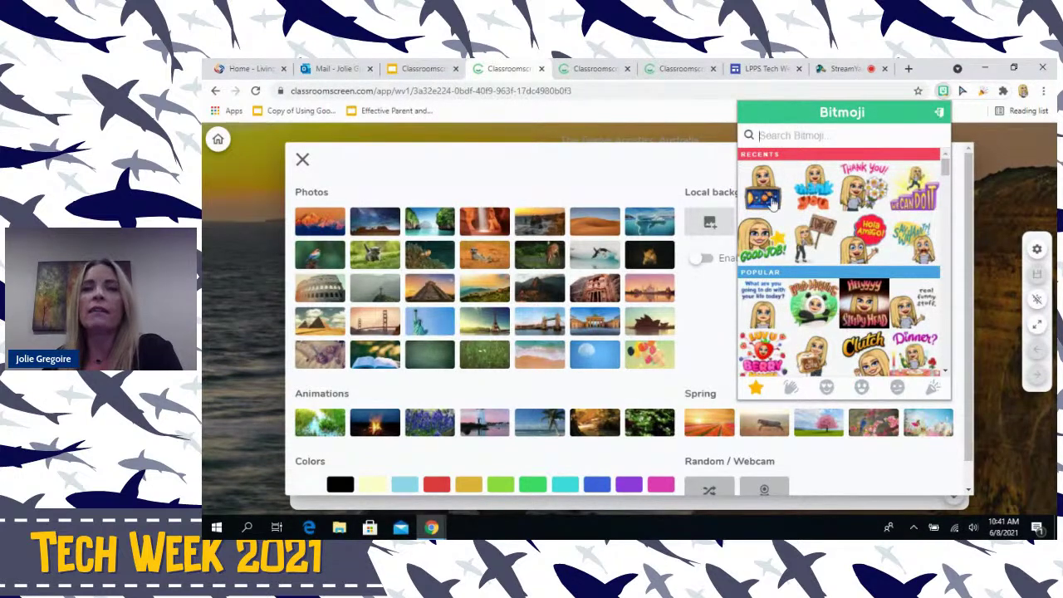
click(696, 219)
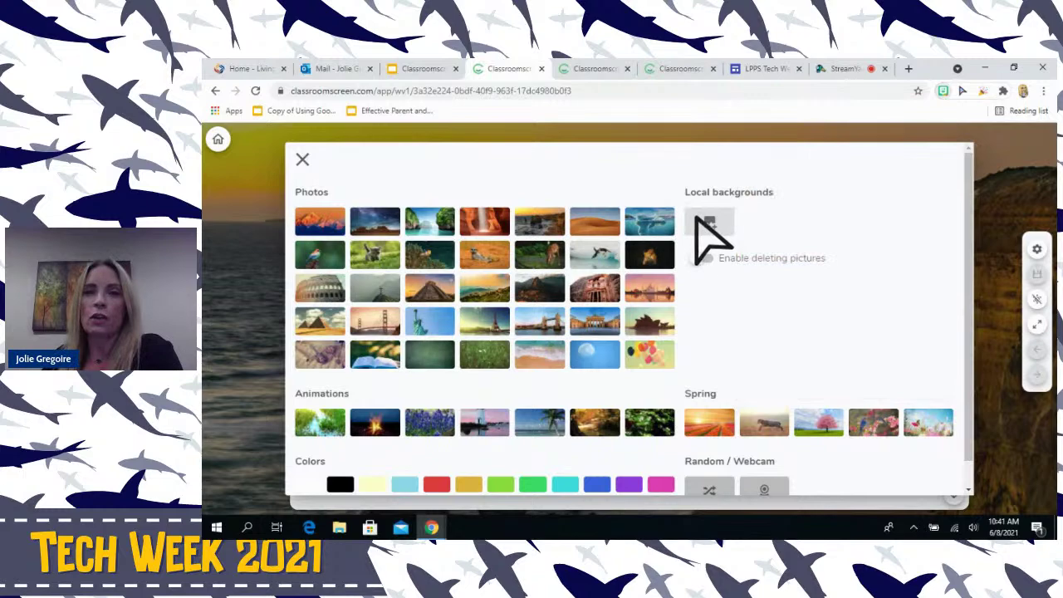
Add the Bitmoji picture from Downloads as a local background, apply it and fit it to the screen
click(702, 223)
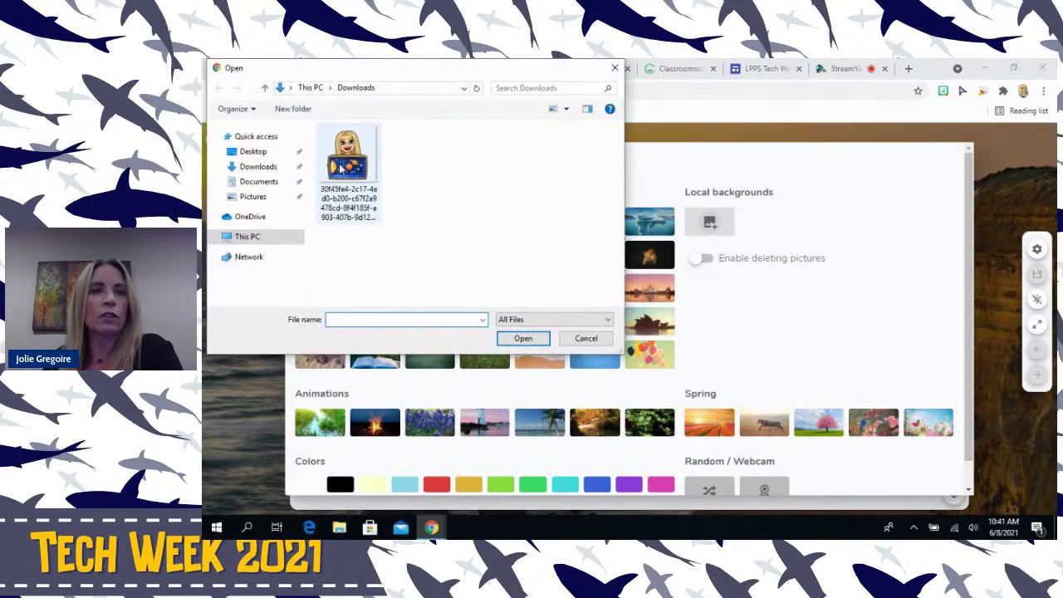
click(352, 166)
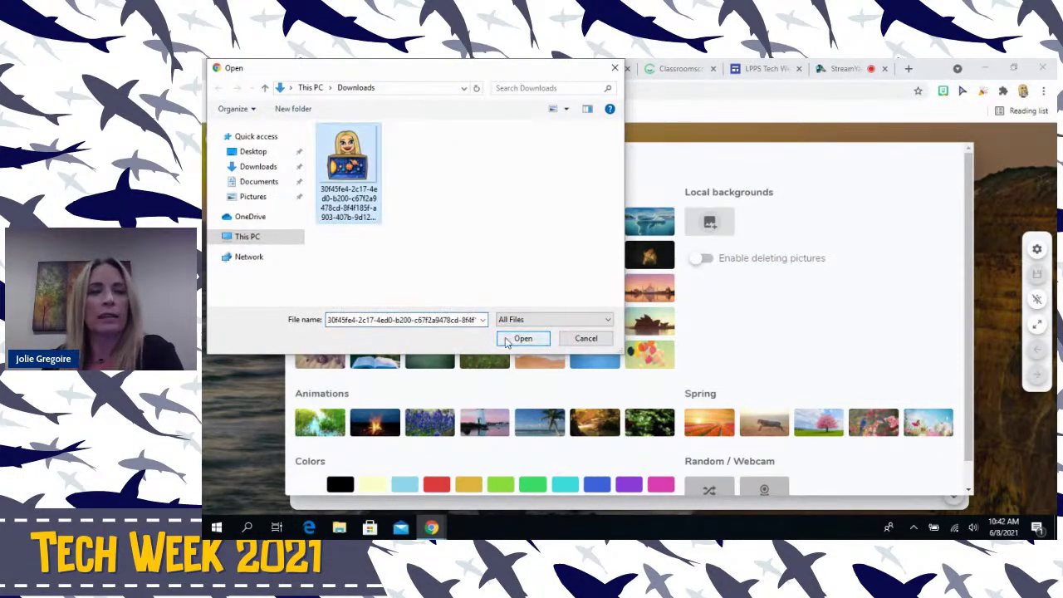
click(508, 341)
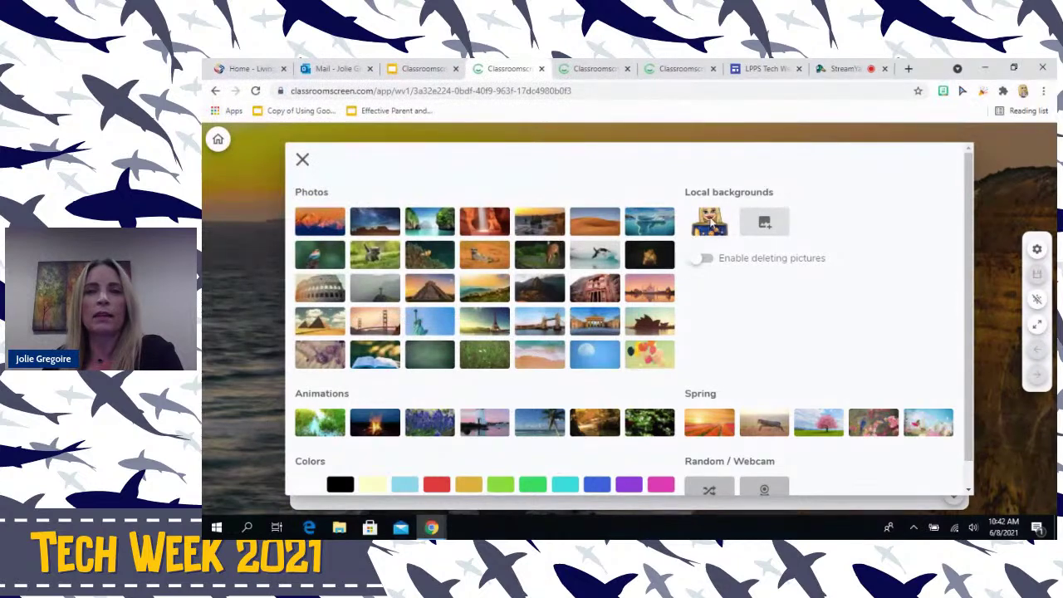
click(711, 222)
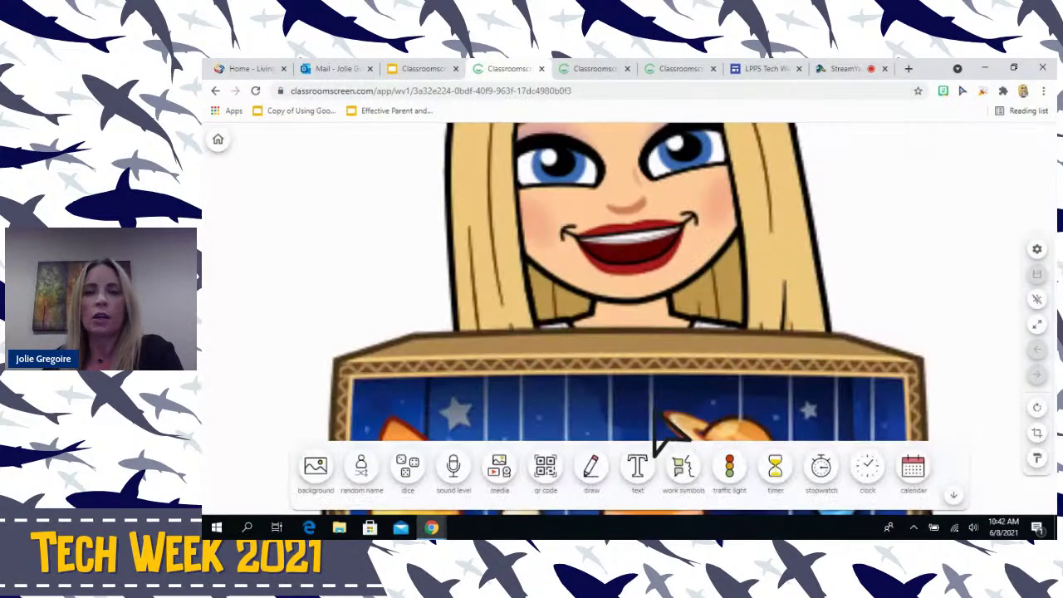
click(1039, 441)
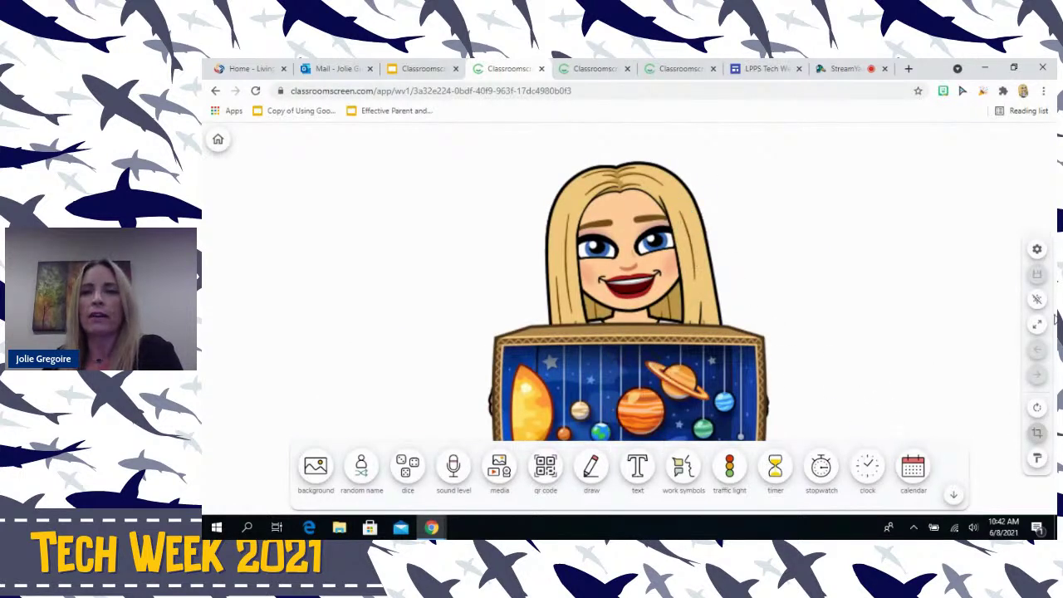
Switch the screen to full-screen view and look over the background gallery again
click(1038, 326)
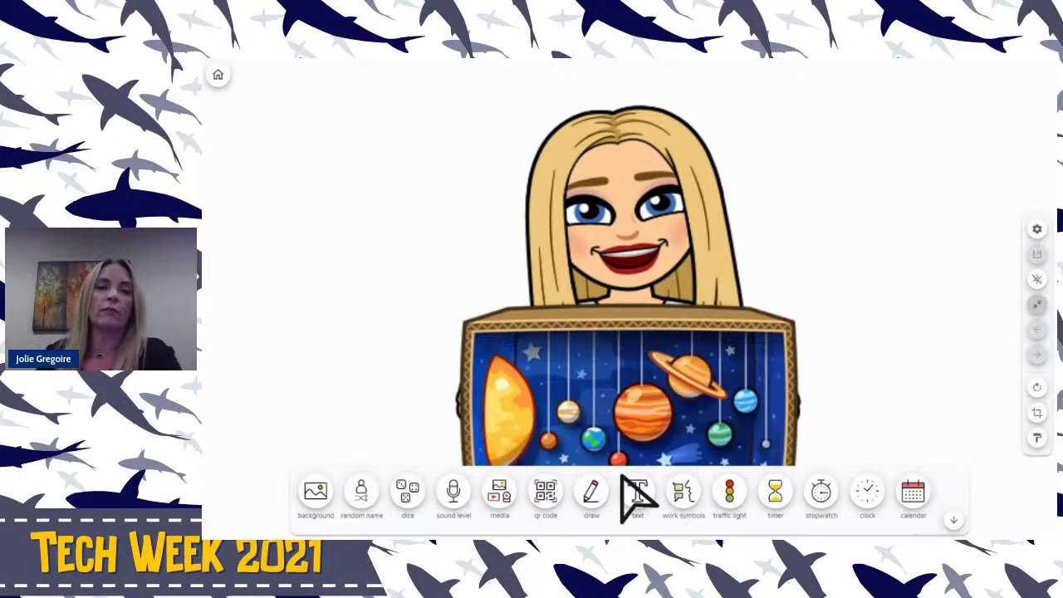
click(315, 494)
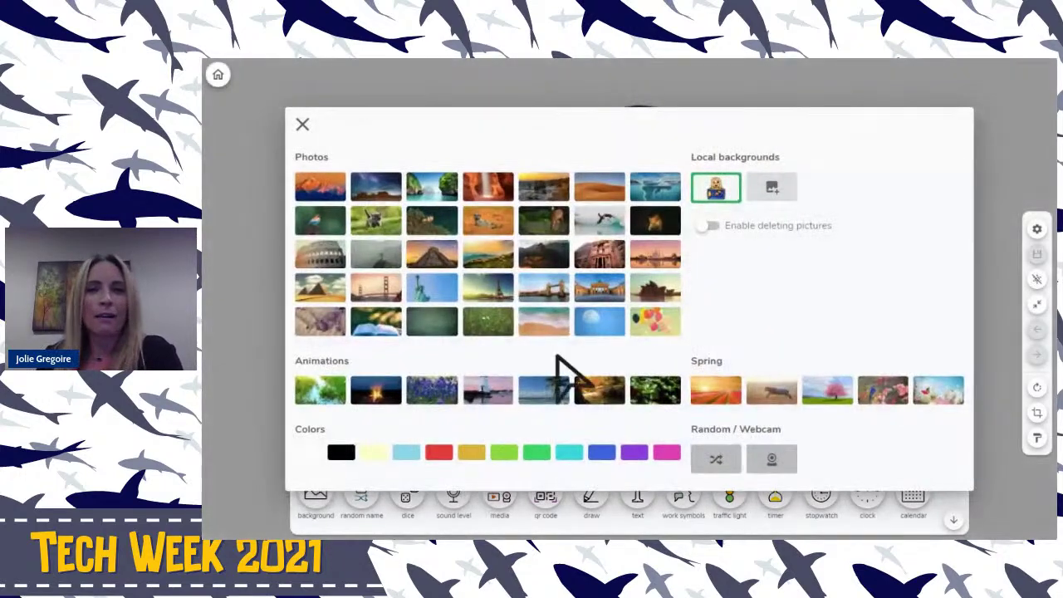
click(302, 124)
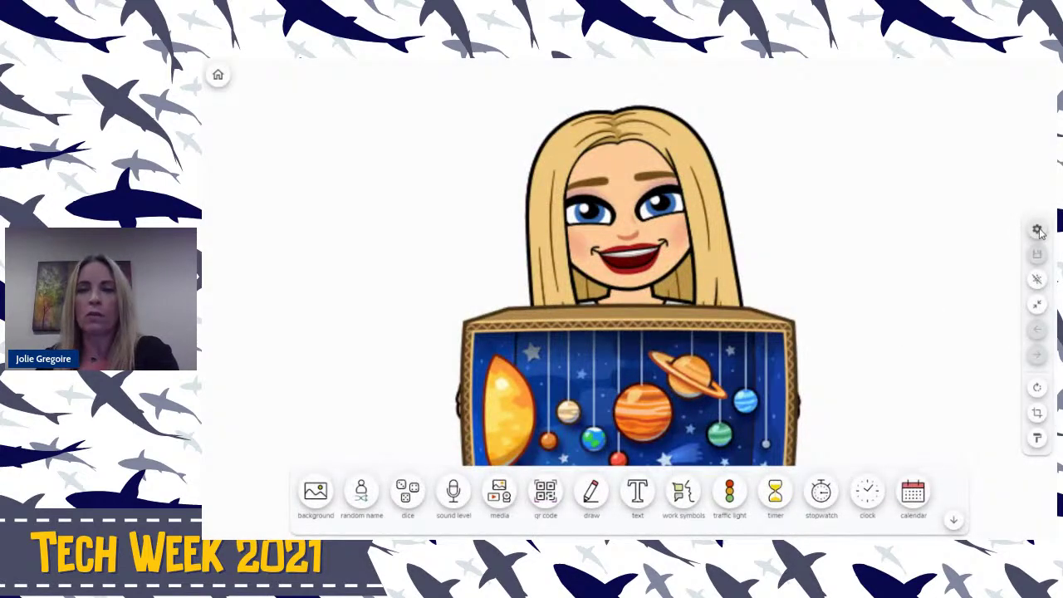
Review the screen's settings, including the Screen Options, Background Picture and Background Animated sections, and close them
click(1037, 230)
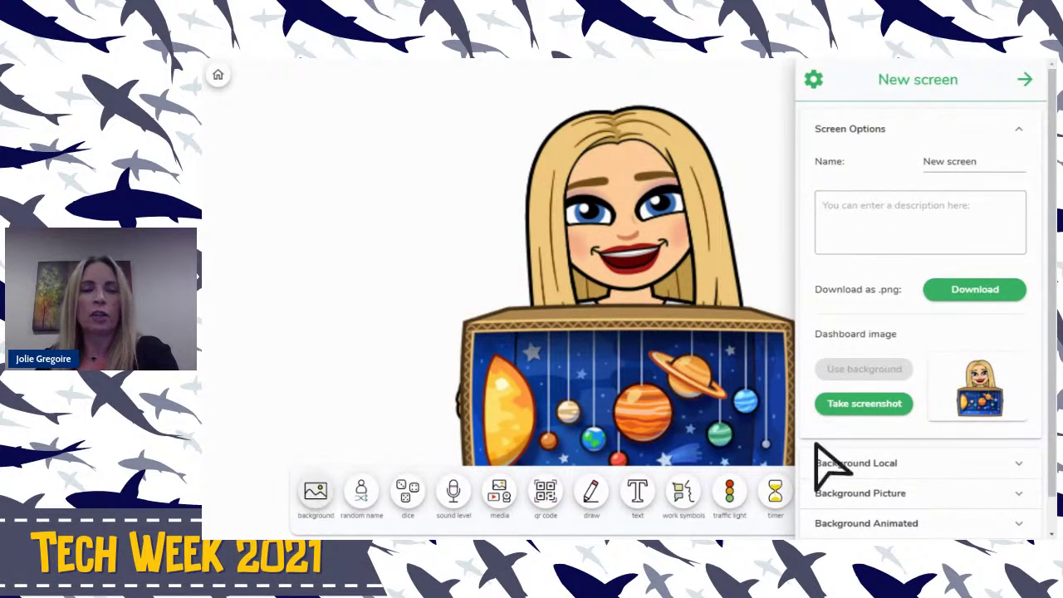
scroll(930, 399, down, 1)
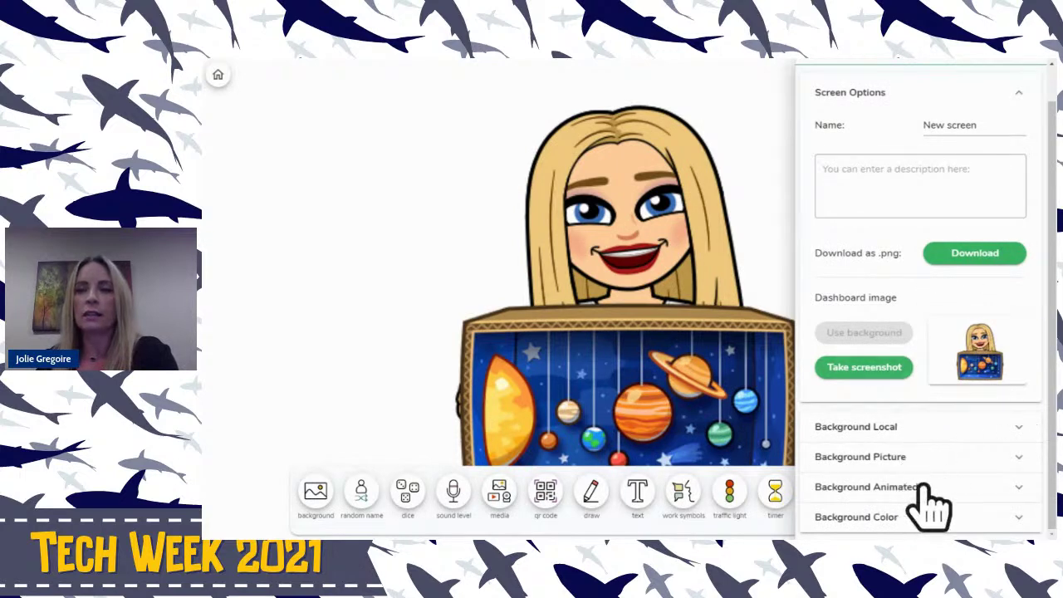
click(1020, 458)
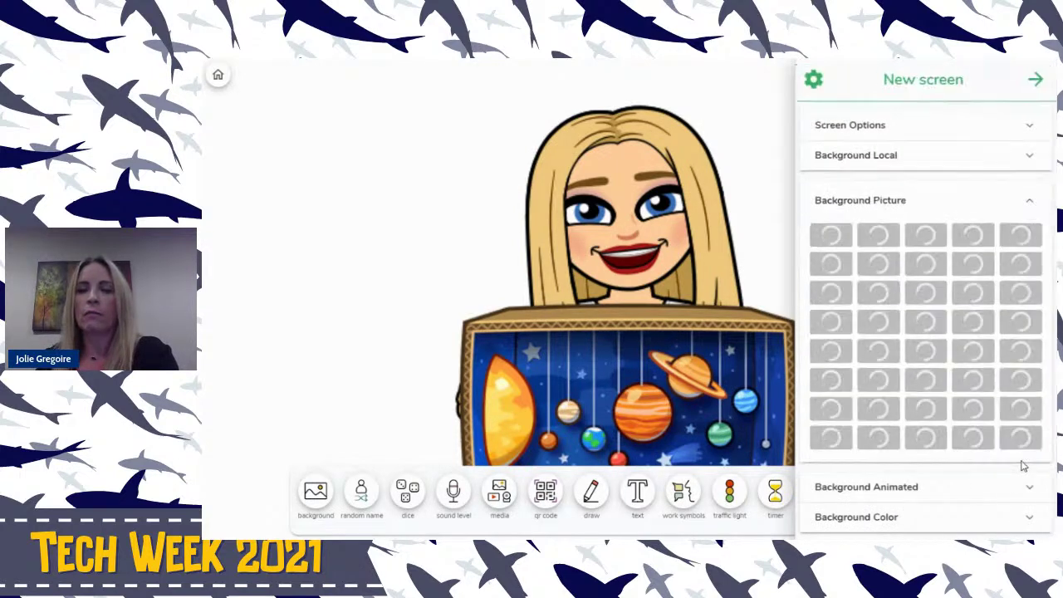
click(1029, 490)
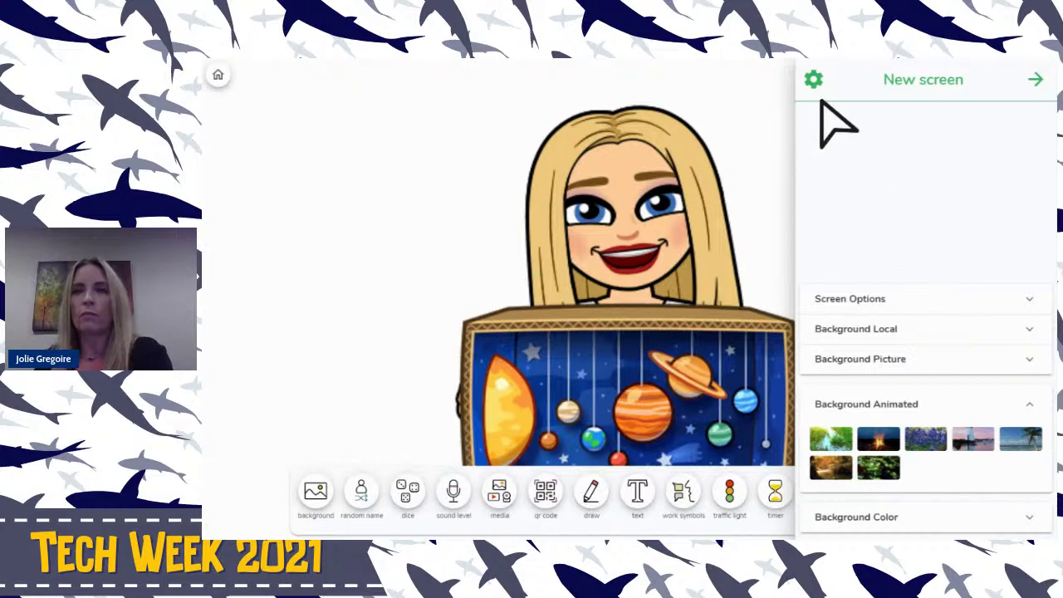
click(1036, 80)
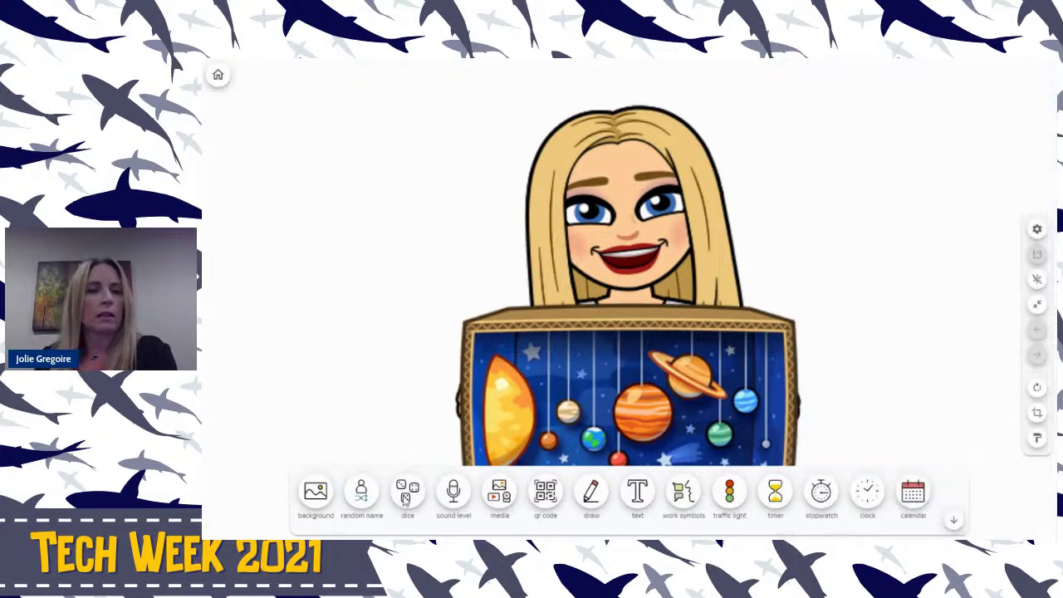
Add a random name widget with an empty new list and open its widget options
click(363, 502)
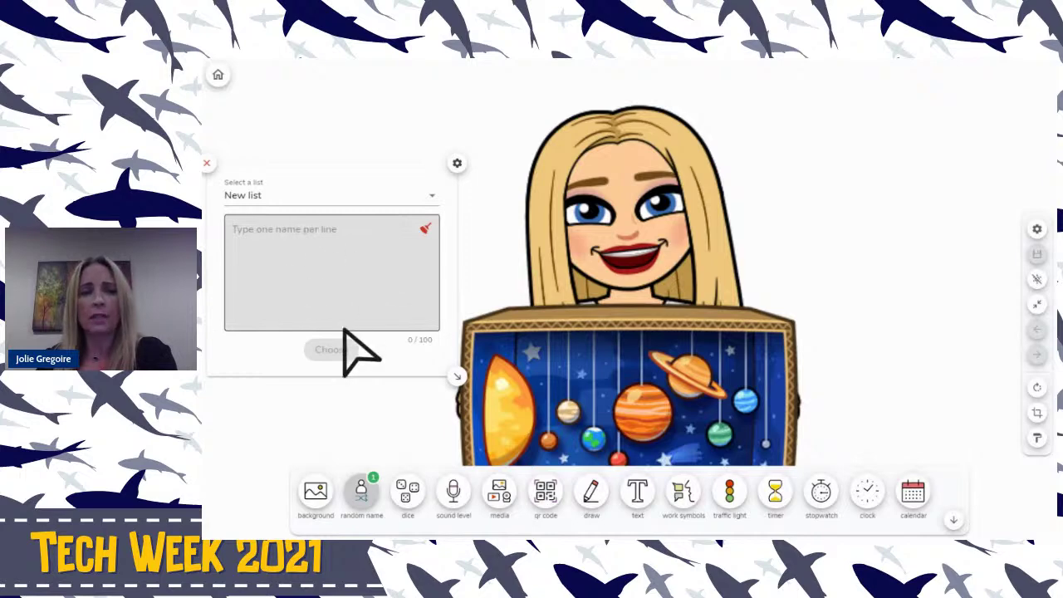
click(325, 230)
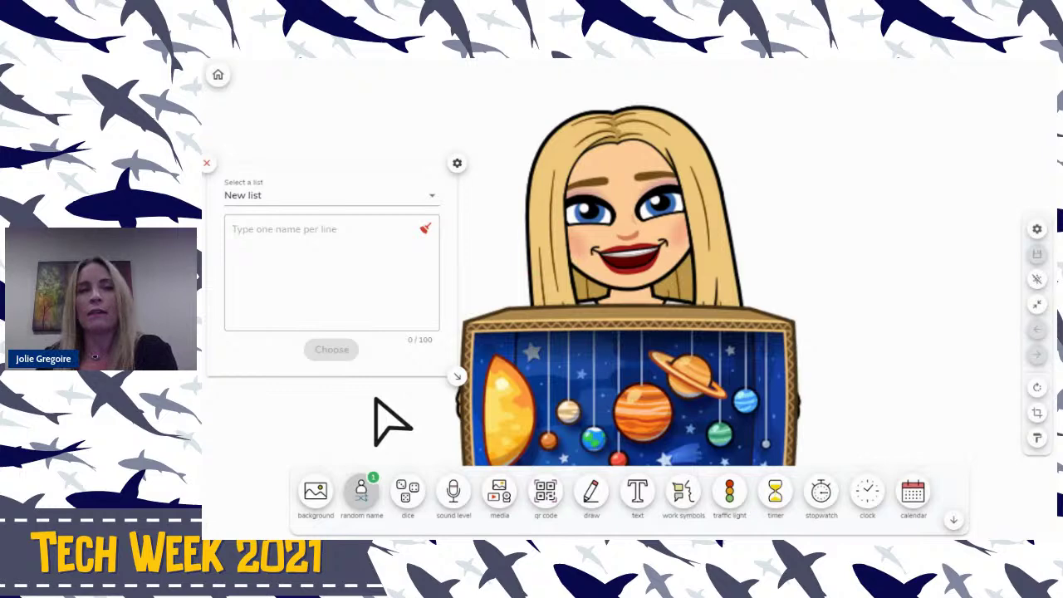
click(457, 163)
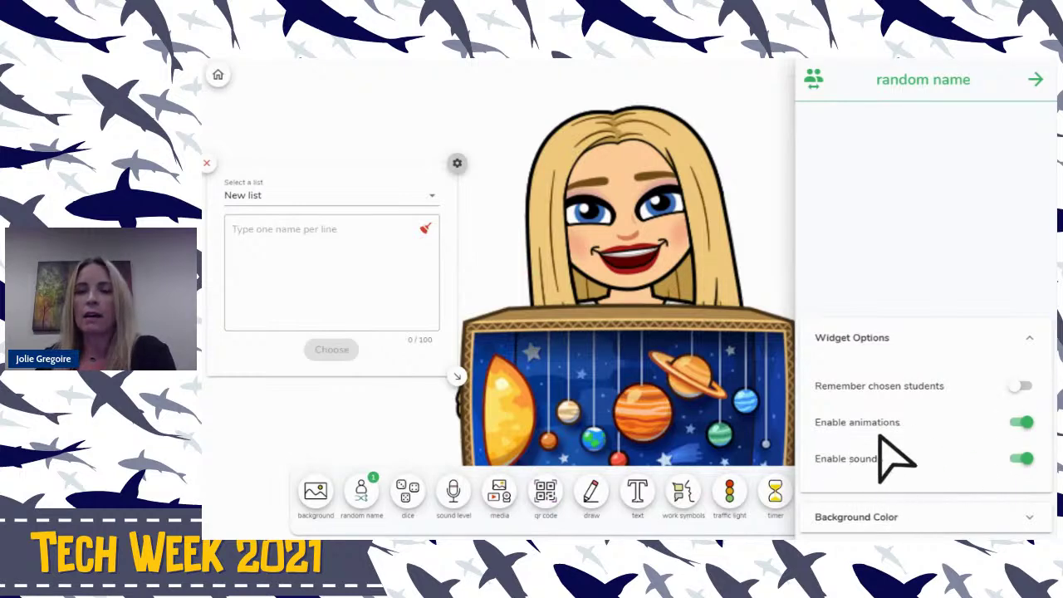
Set the random name widget's background color to red (#DD3C3CFF) and close its options
click(1028, 520)
click(893, 498)
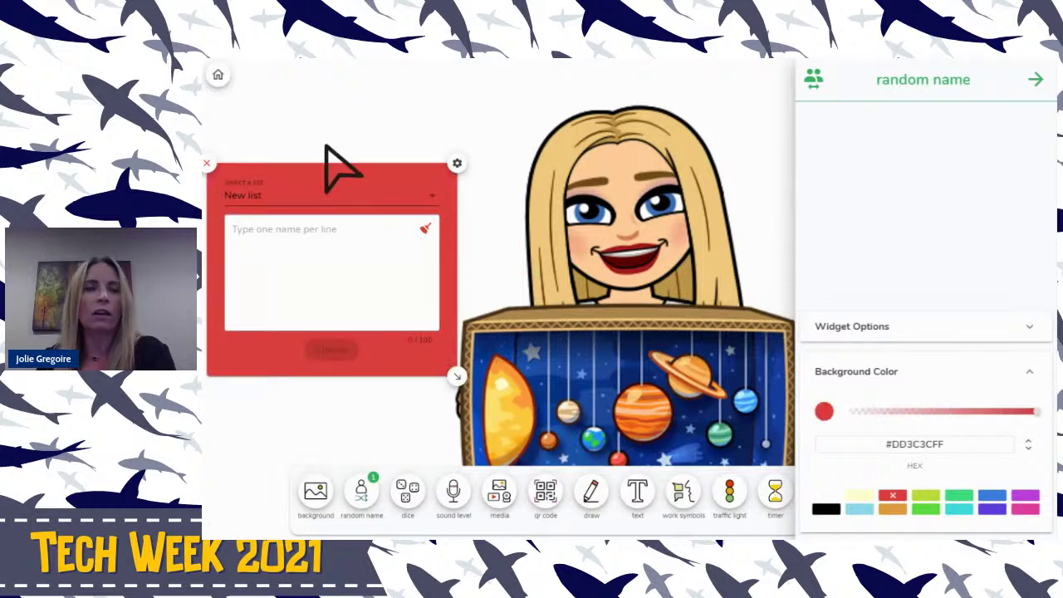
click(327, 148)
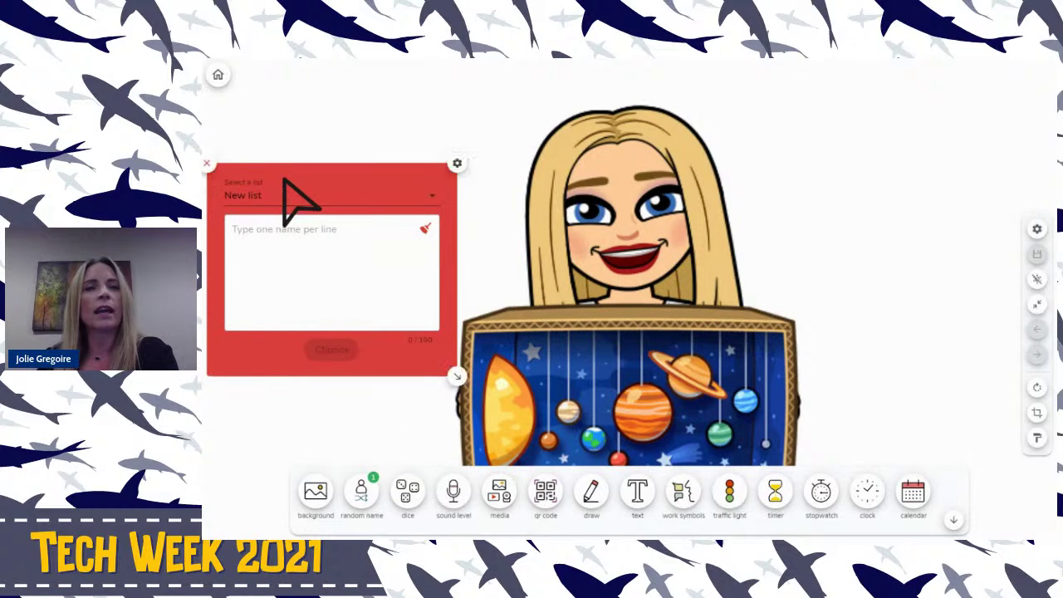
Resize the random name widget slightly wider and remove it from the screen
click(426, 330)
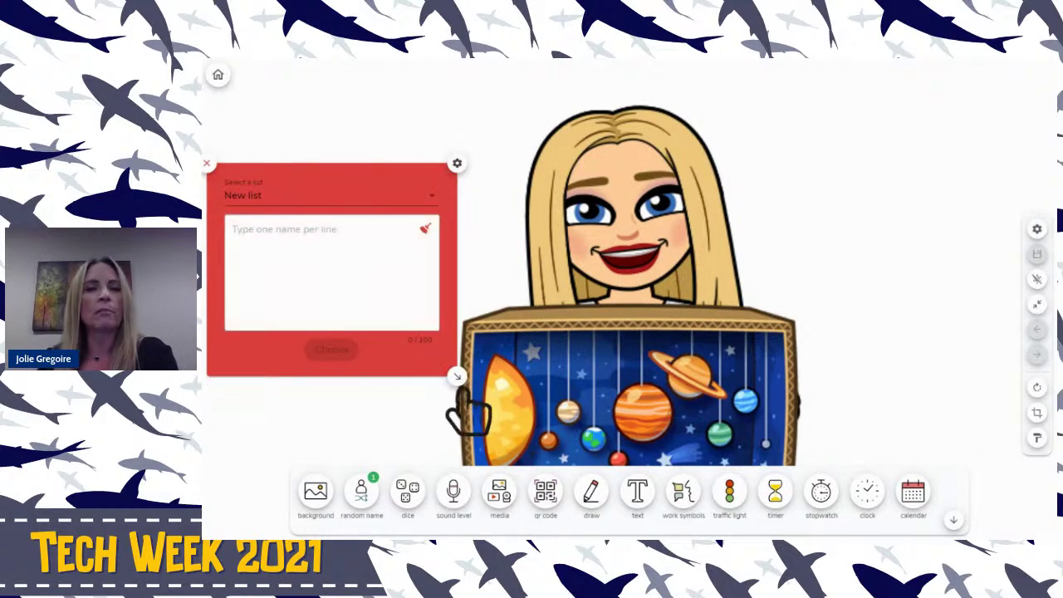
drag(457, 378, 495, 391)
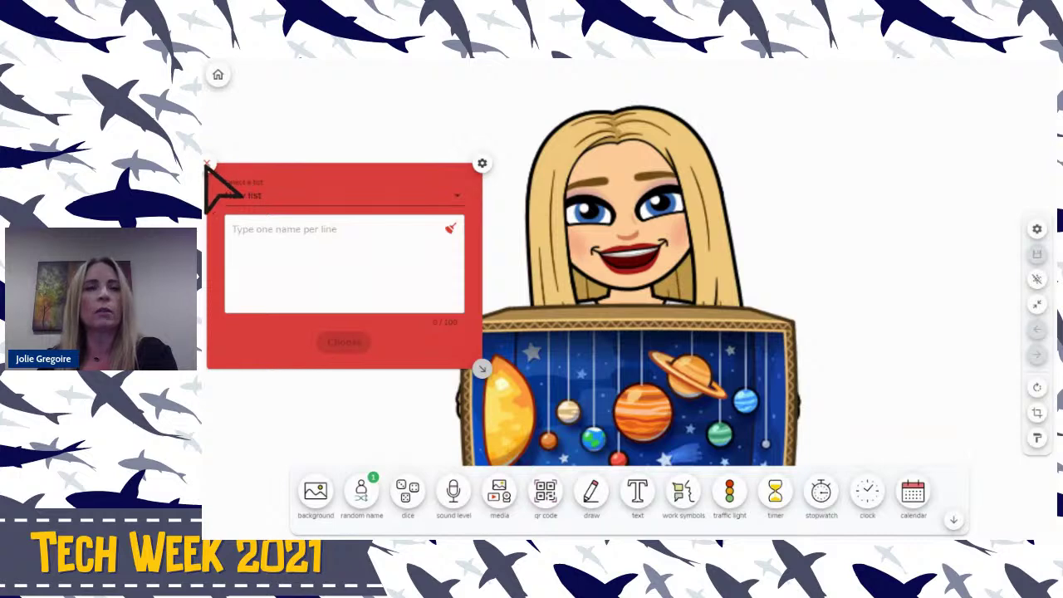
click(209, 166)
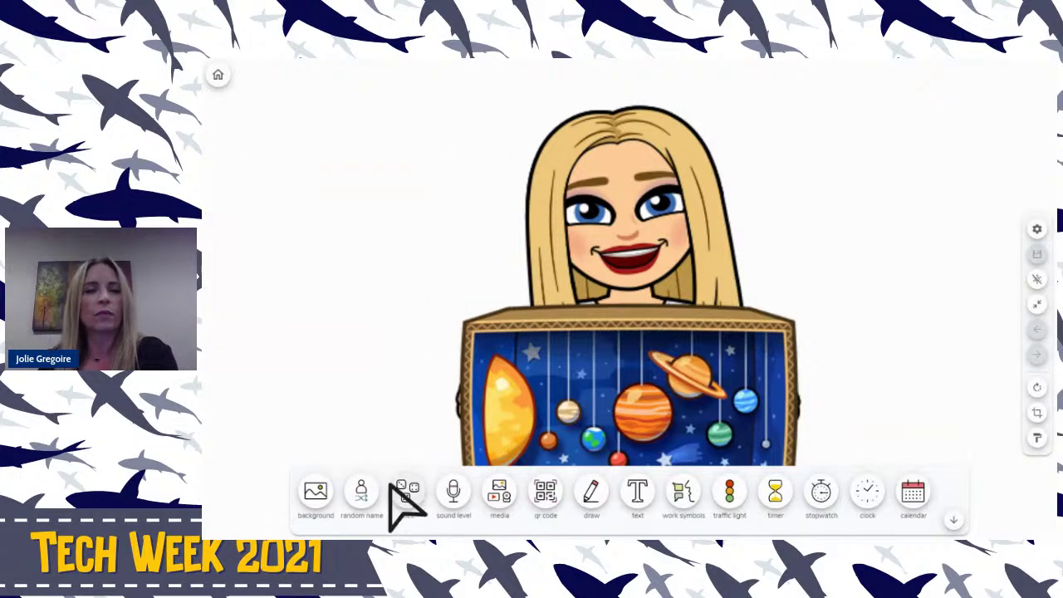
Add a dice widget, place it to the left of the picture, and roll two dice and three dice
click(422, 500)
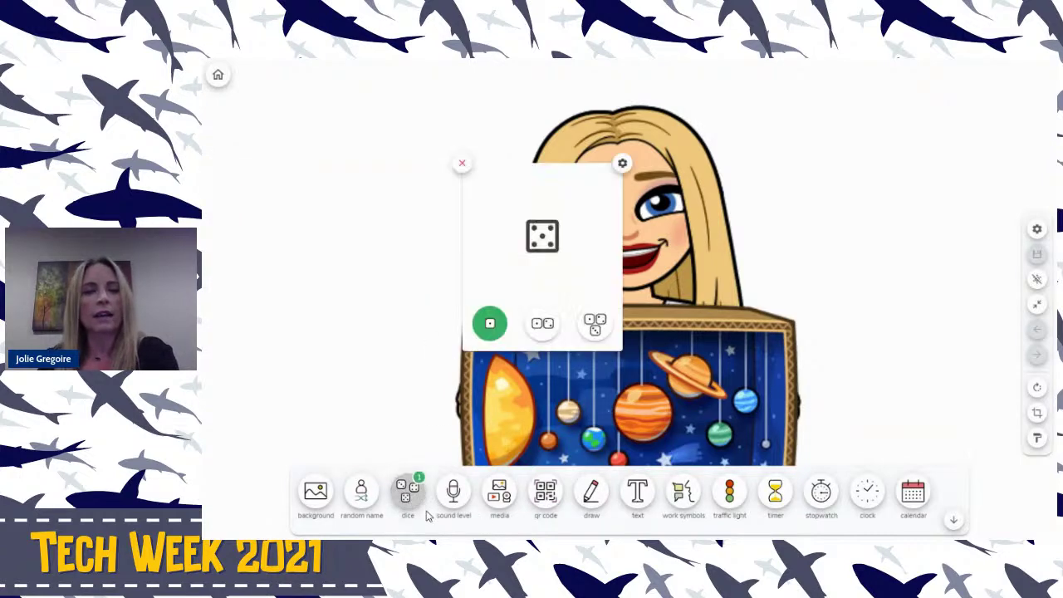
click(542, 324)
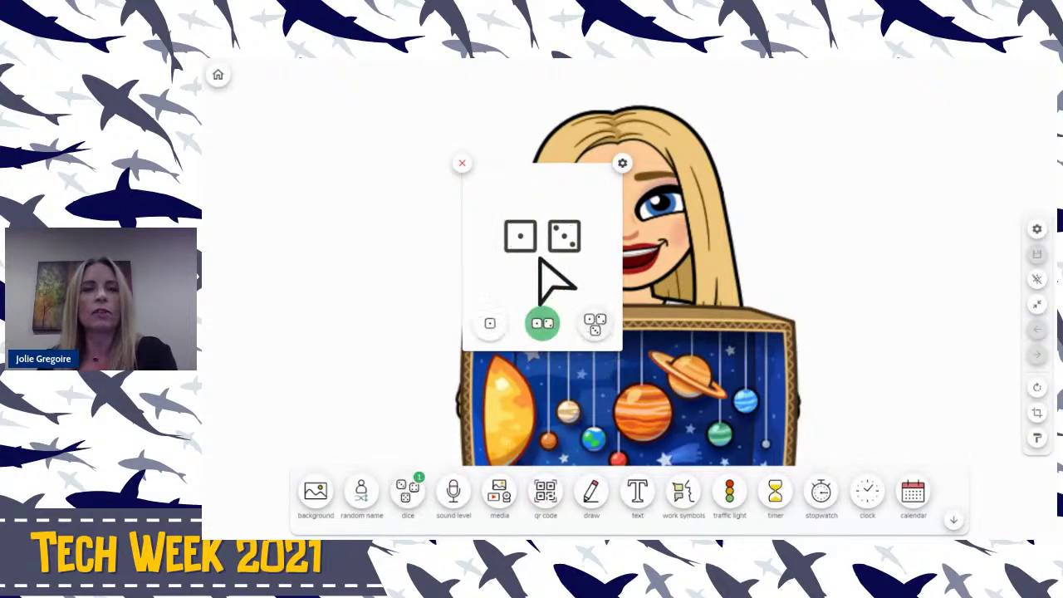
drag(520, 171, 327, 112)
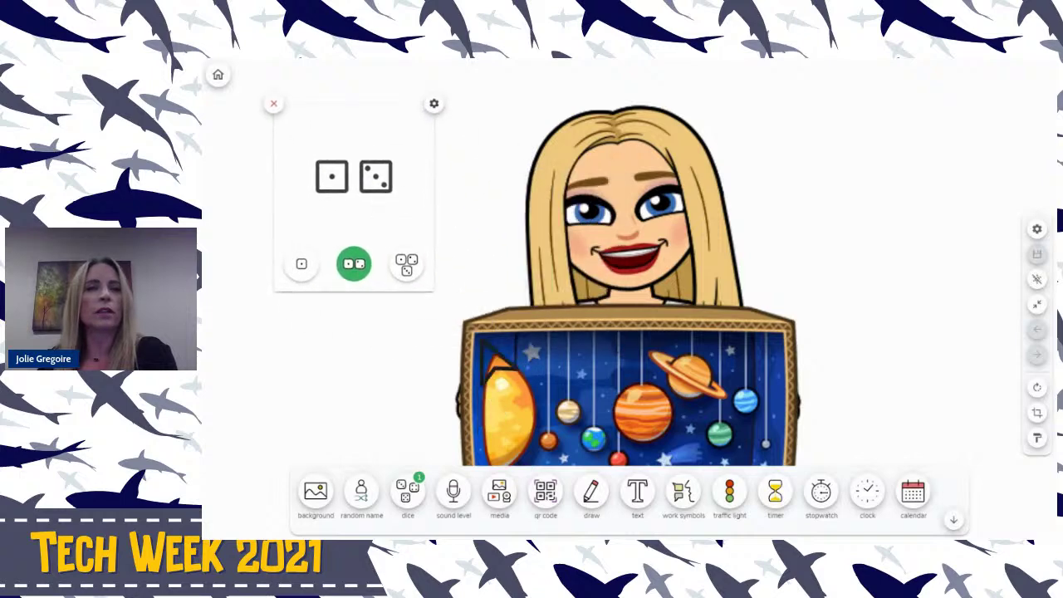
click(410, 264)
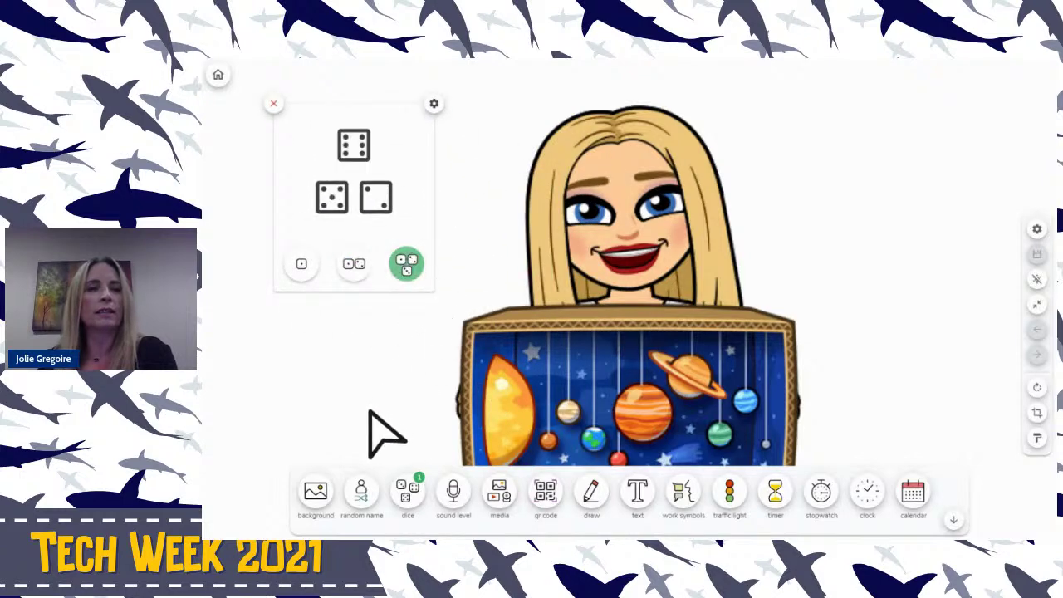
Set the dice widget's background color to red (#DD3C3CFF), roll two dice and move the widget lower beside the picture
click(433, 103)
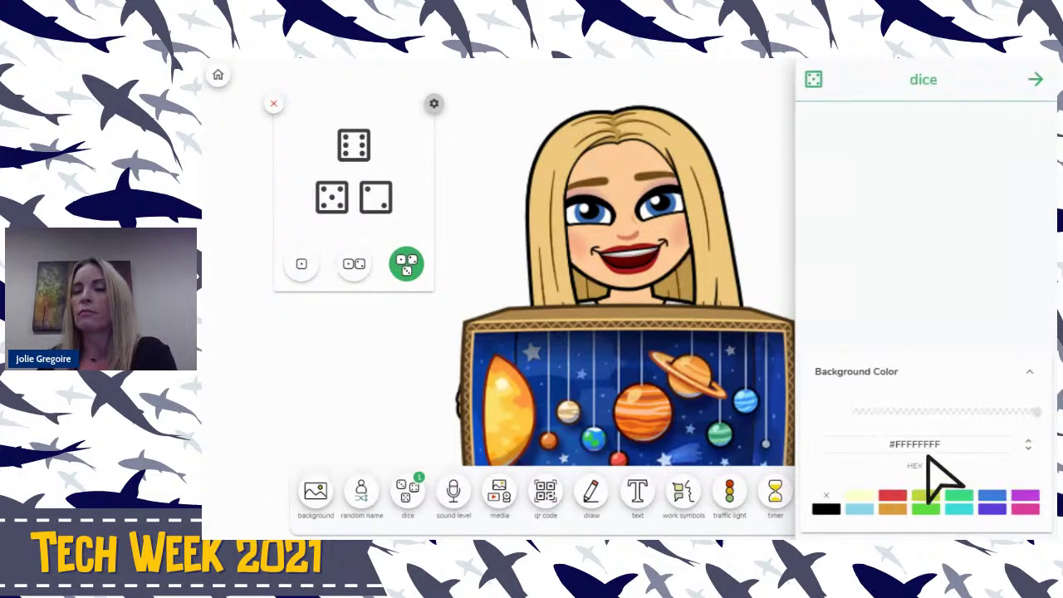
click(893, 496)
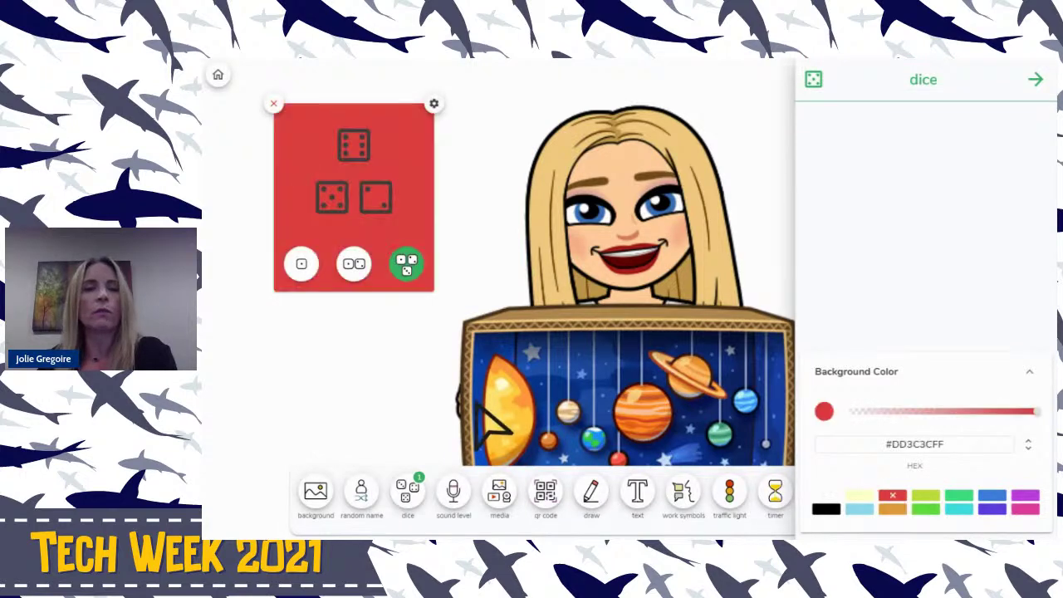
click(381, 384)
click(353, 264)
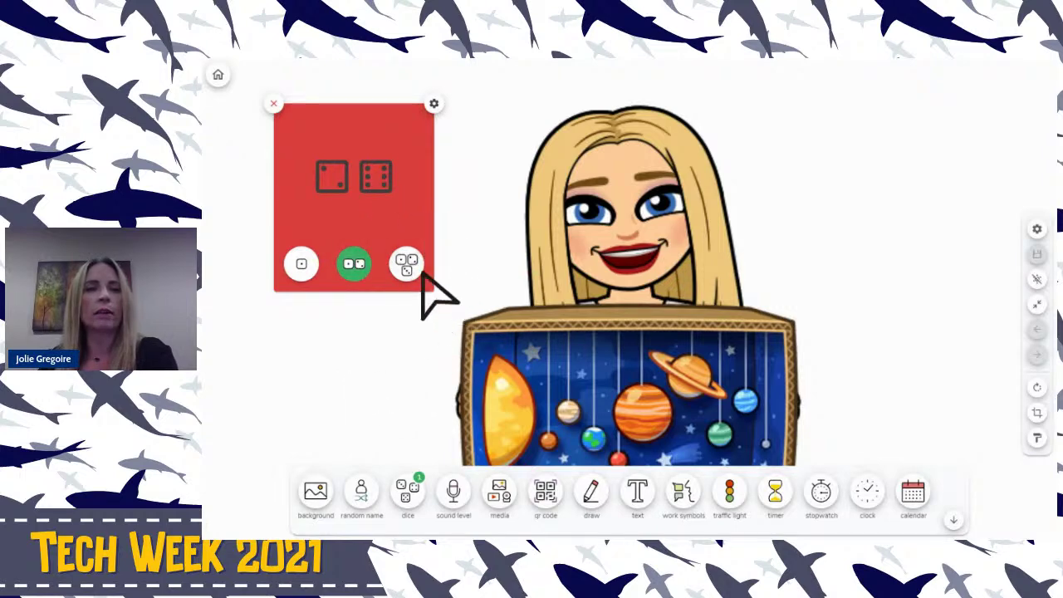
drag(428, 286, 423, 418)
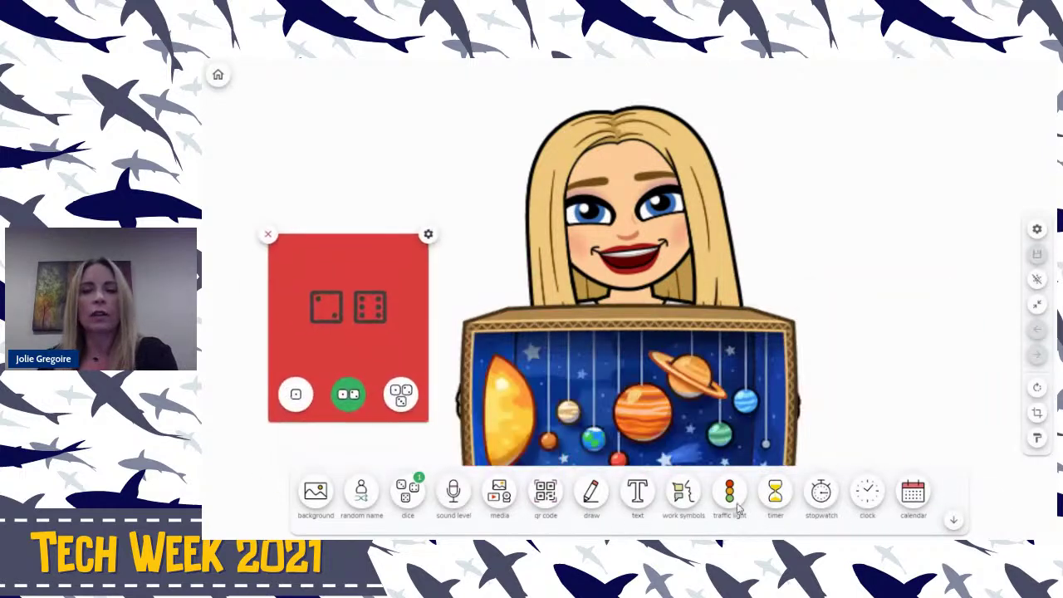
Hide the widget bar, bring it back and remove the dice widget from the screen
click(955, 520)
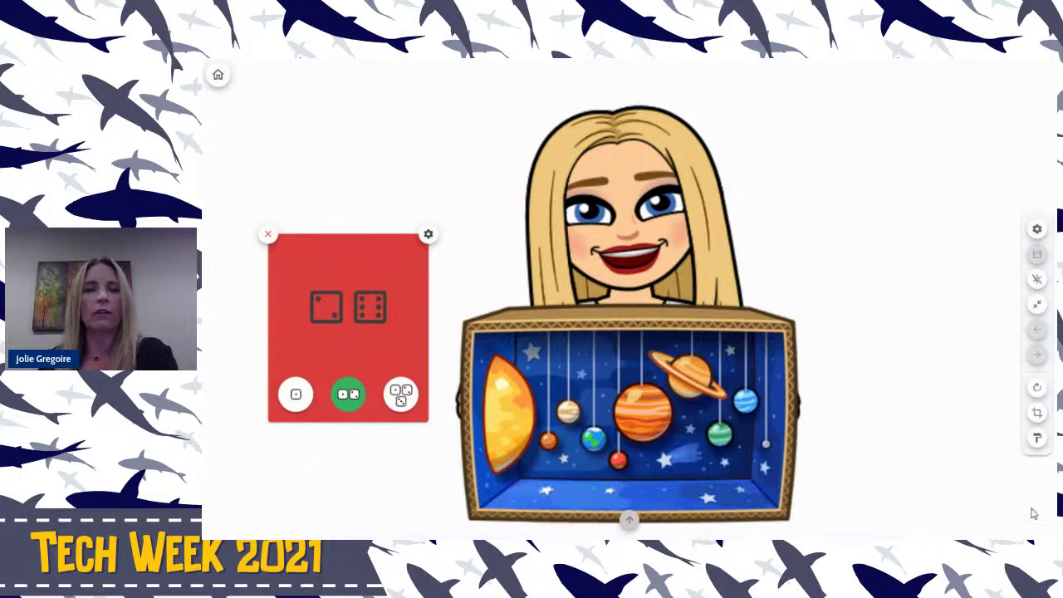
click(629, 521)
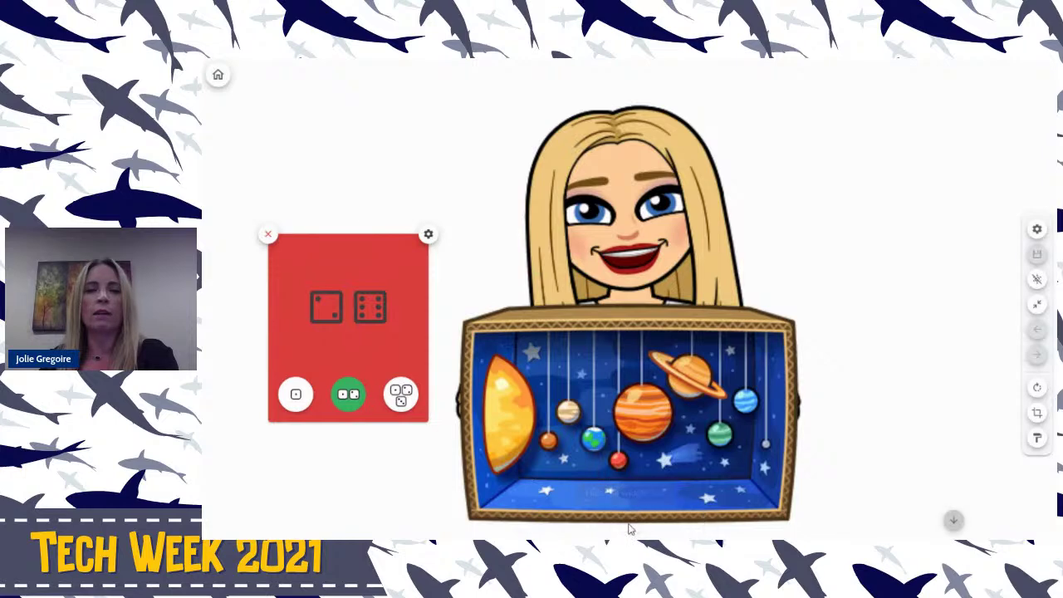
click(268, 236)
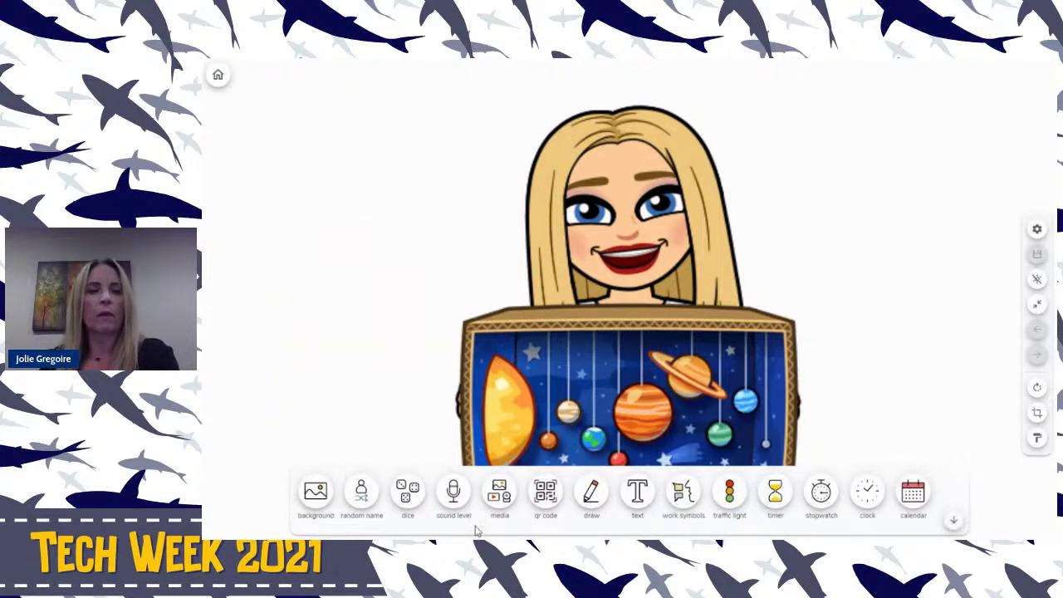
Add a sound level widget with microphone access allowed, turn on its alert bell and make the widget taller
click(454, 495)
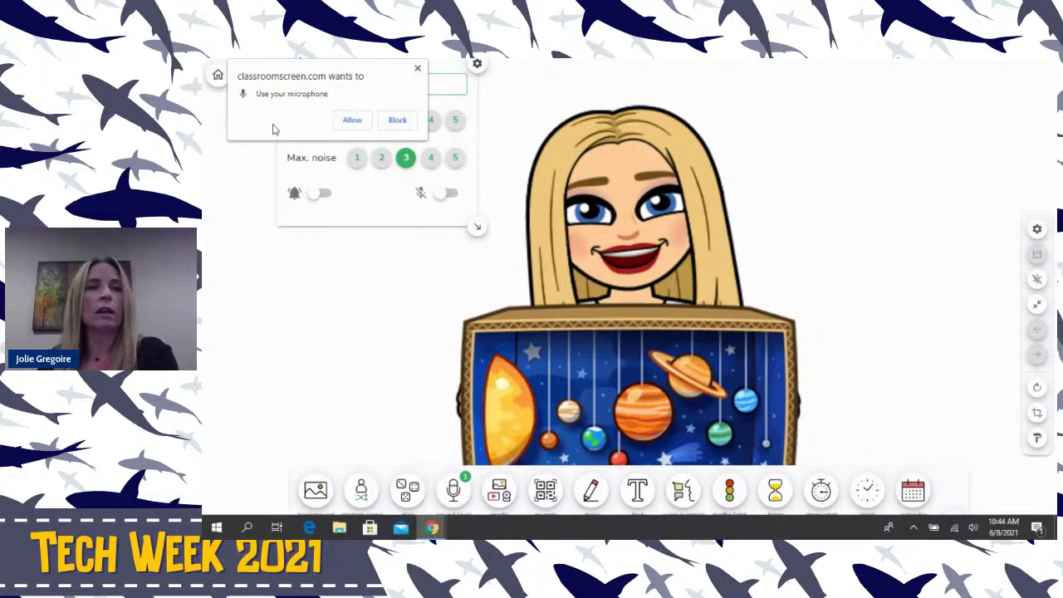
click(352, 120)
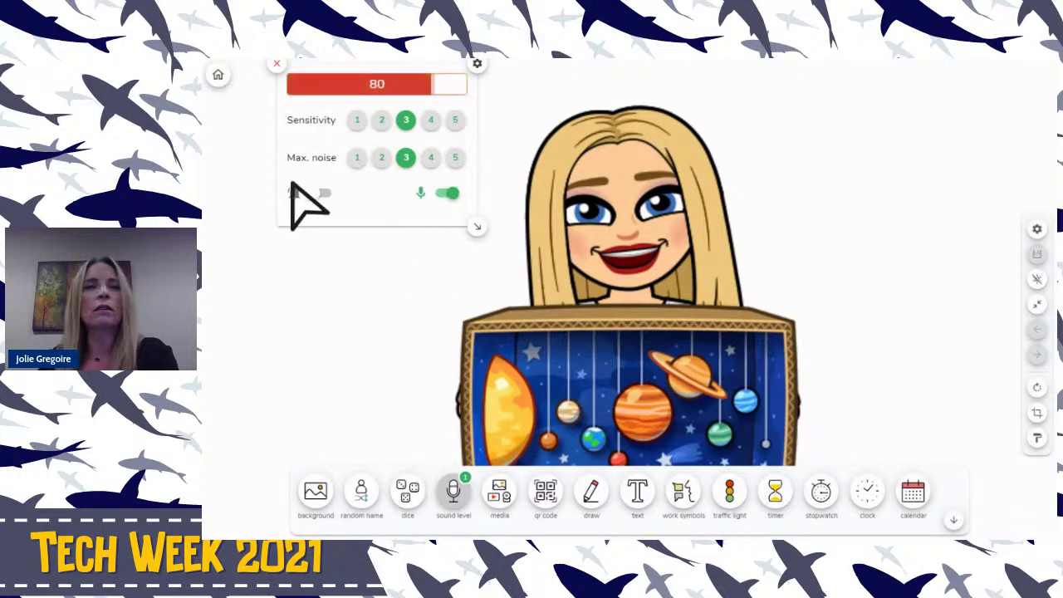
click(318, 196)
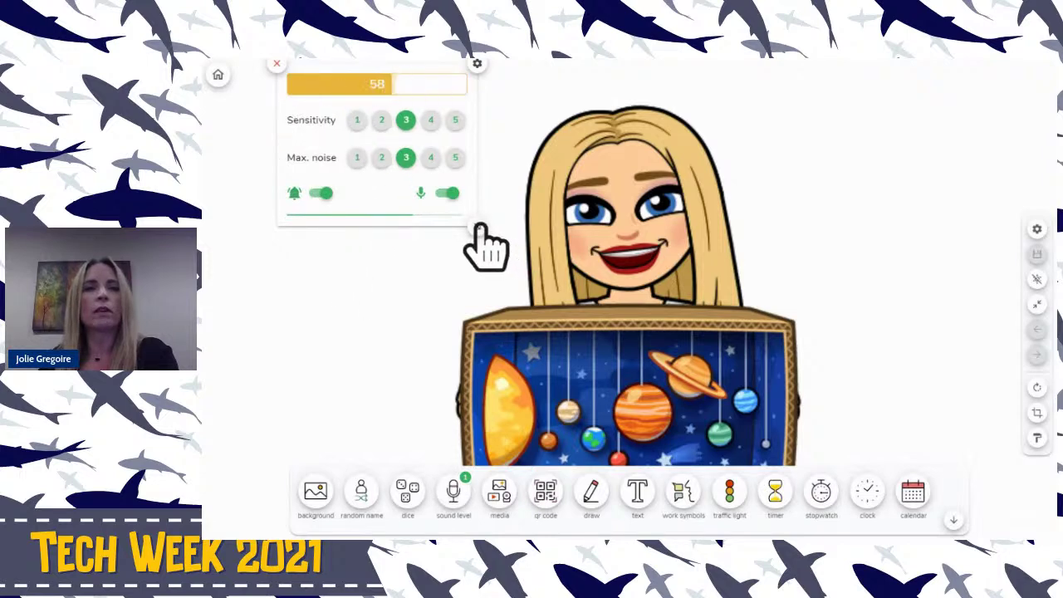
drag(478, 227, 465, 274)
Set the sound level widget's background color to pink (#DD3C9CFF) and remove the widget from the screen
click(464, 64)
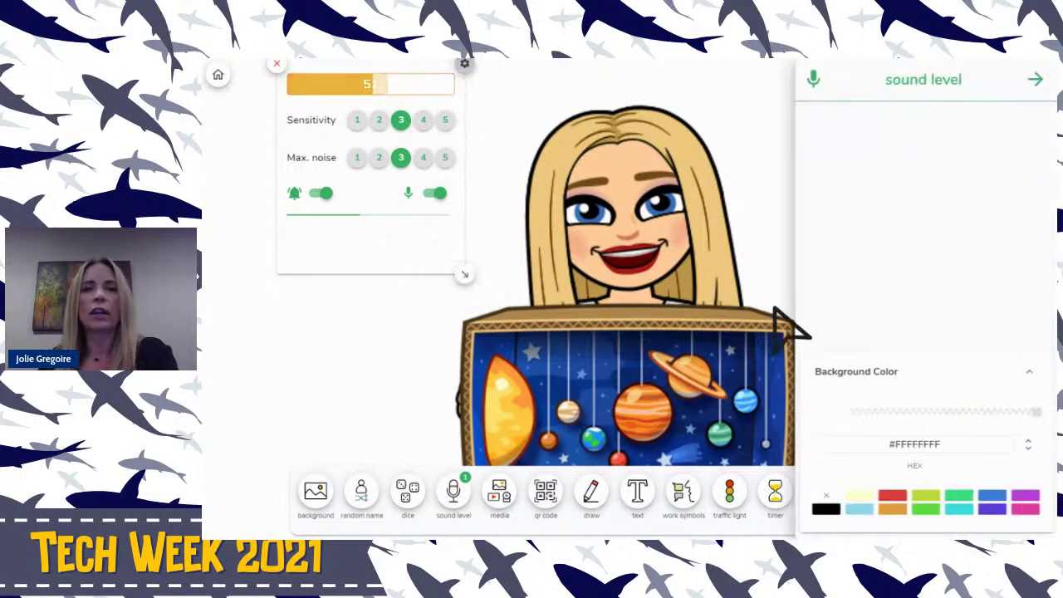
click(1026, 509)
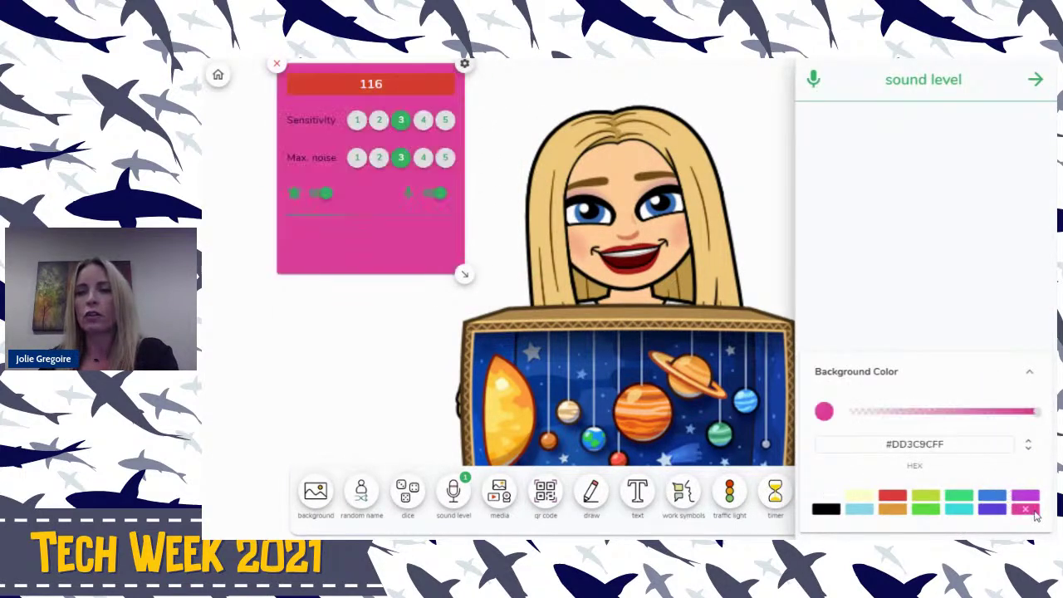
click(380, 391)
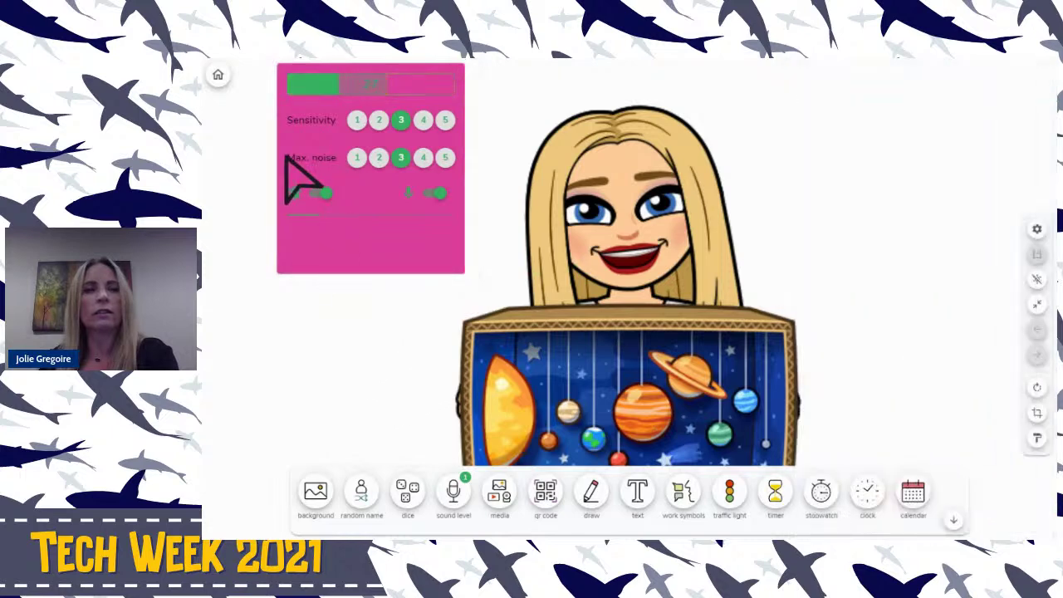
click(276, 64)
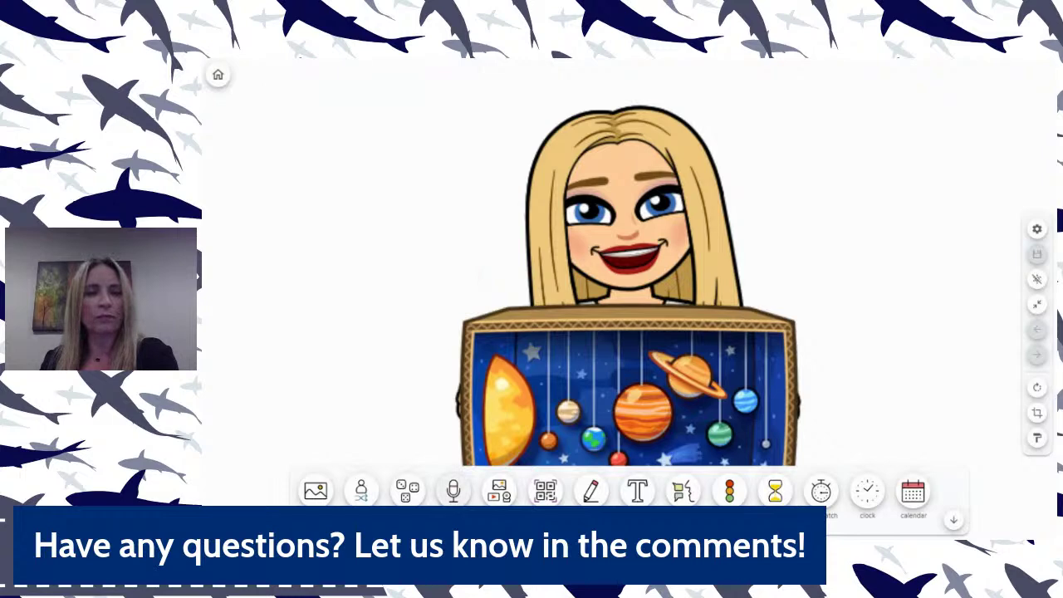
Add a media widget, view its Image upload area and return to the media type choices
click(498, 490)
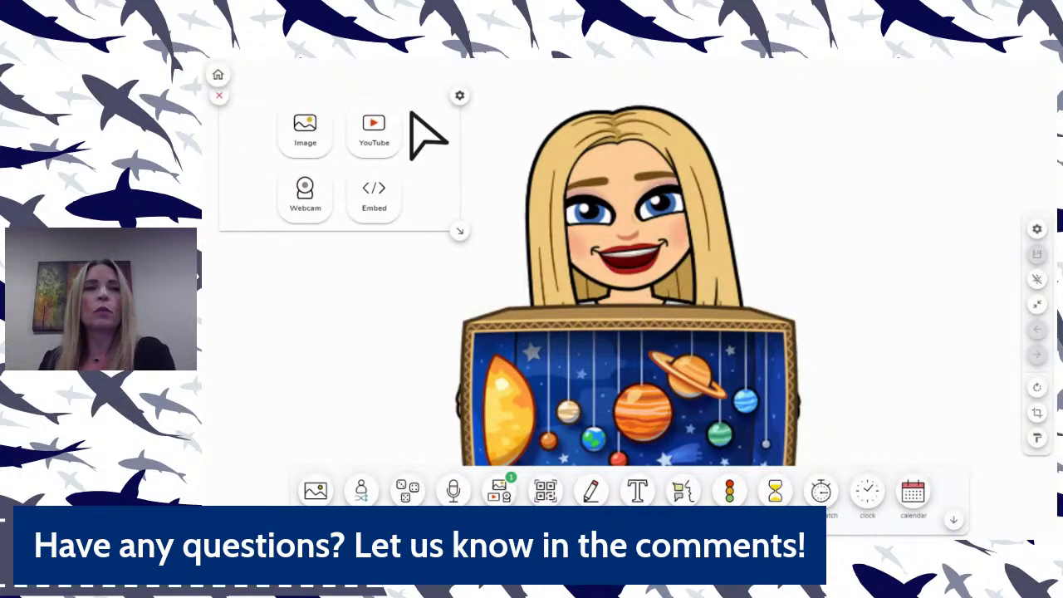
click(314, 135)
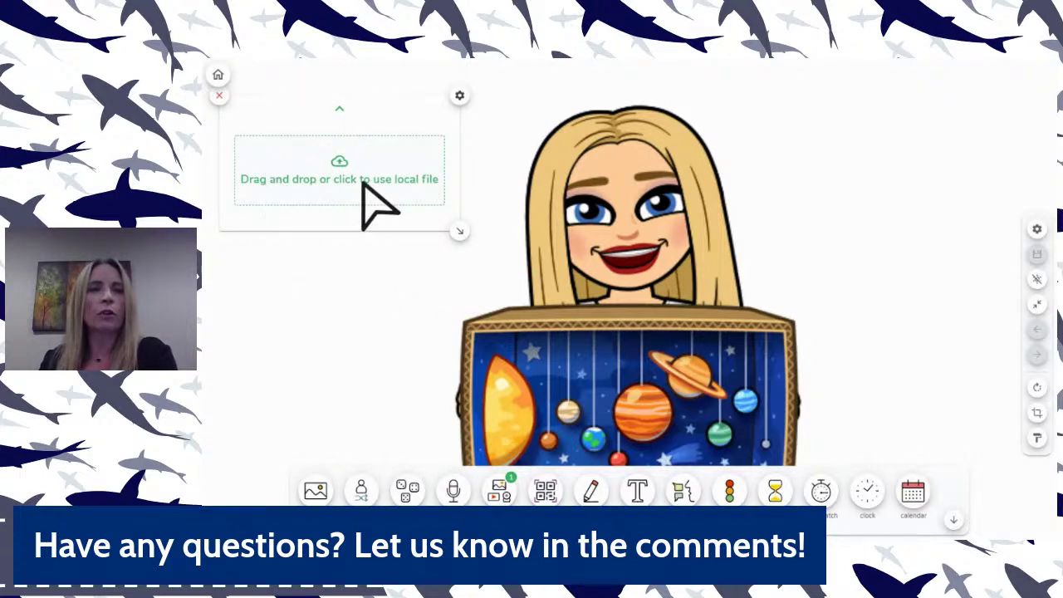
click(339, 110)
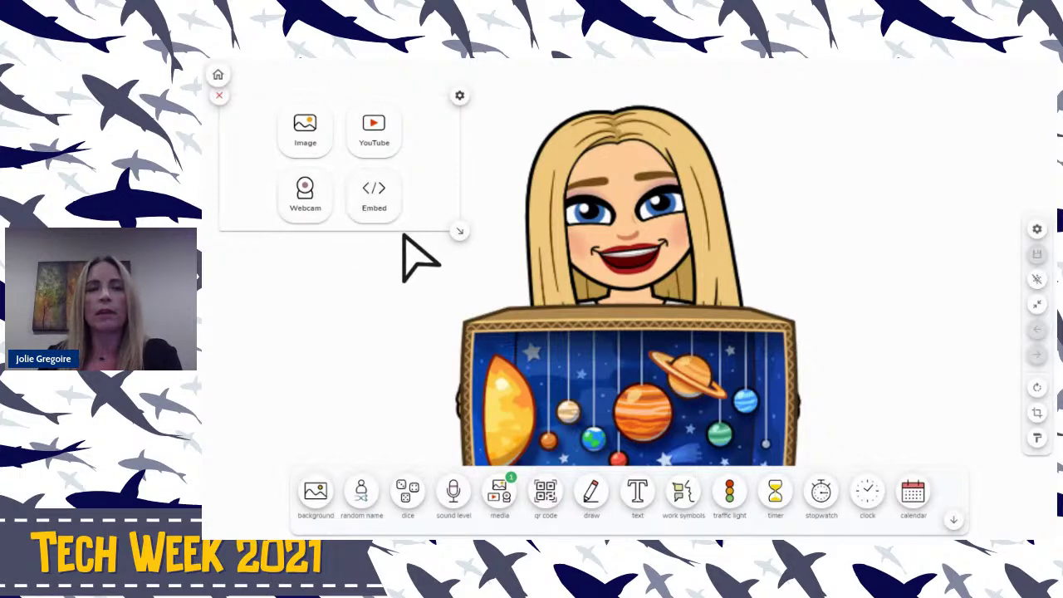
Look over the media widget's options and remove the widget from the screen
click(464, 99)
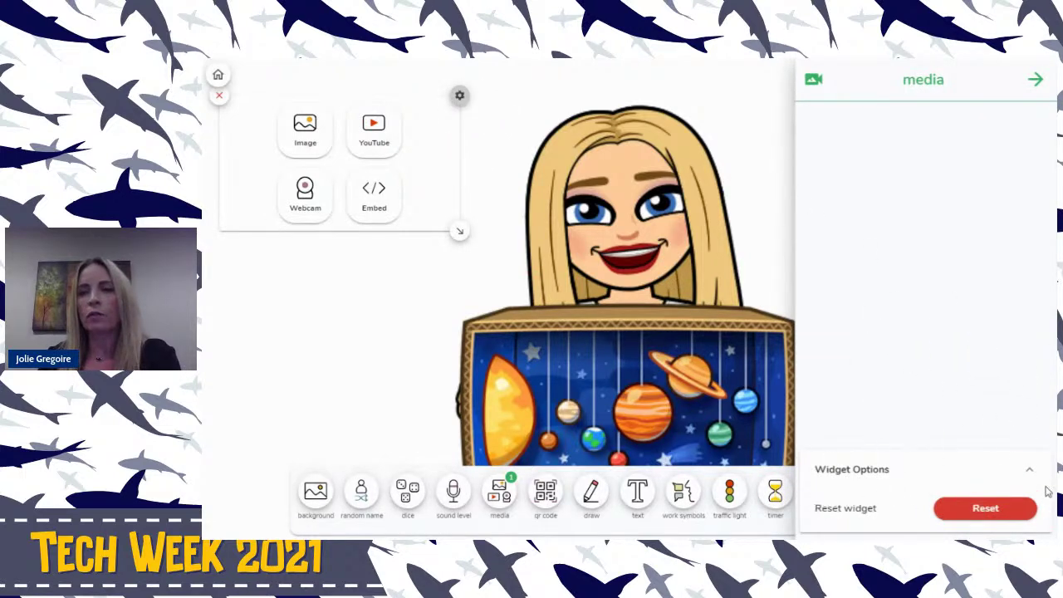
click(1036, 80)
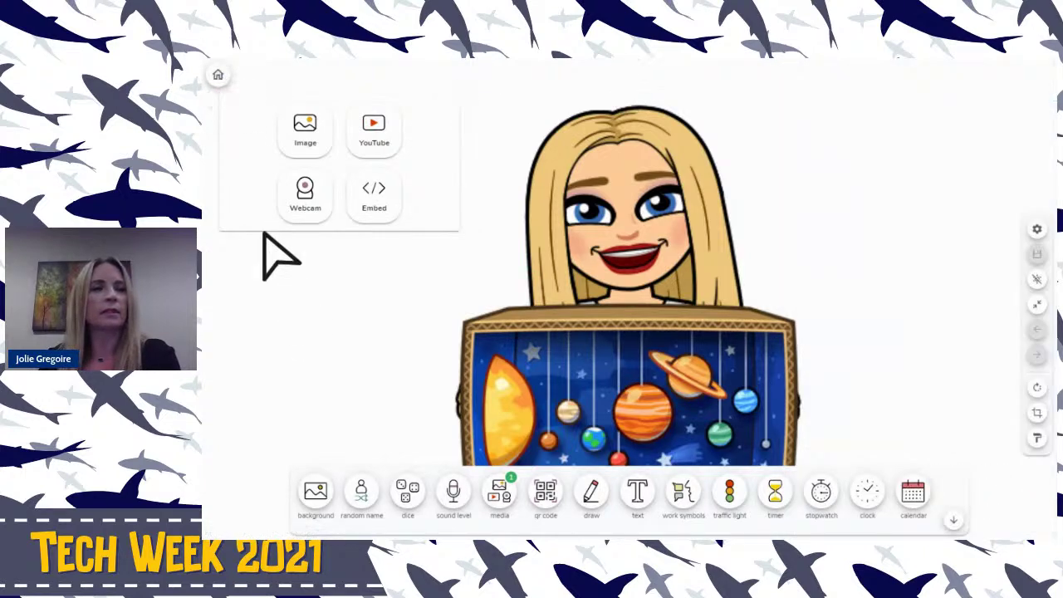
mouse_move(260, 129)
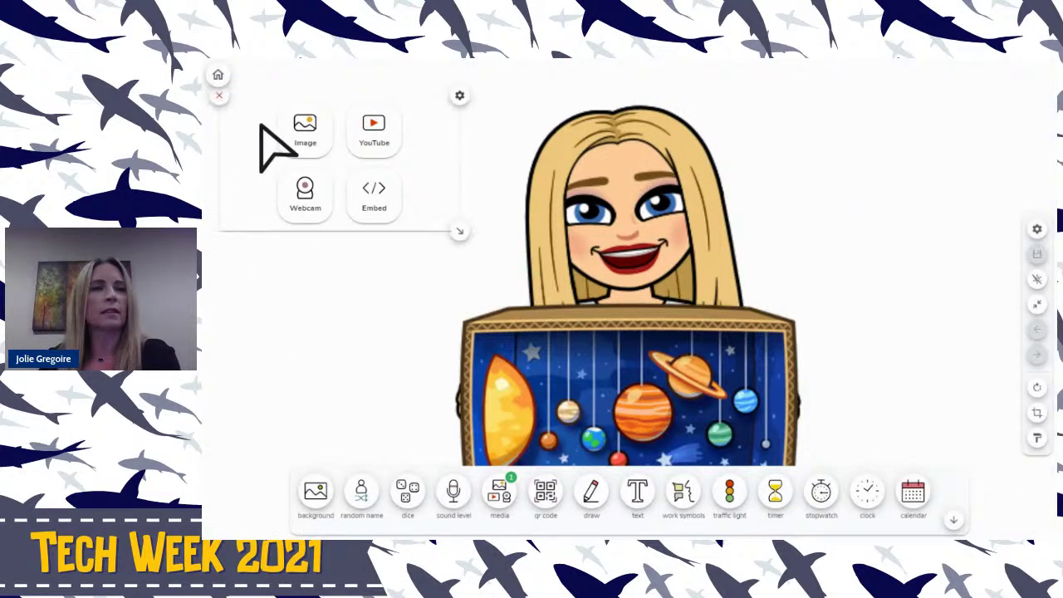
click(220, 98)
Add a QR code widget to the left of the picture, check its URL and title options, and remove it
click(545, 492)
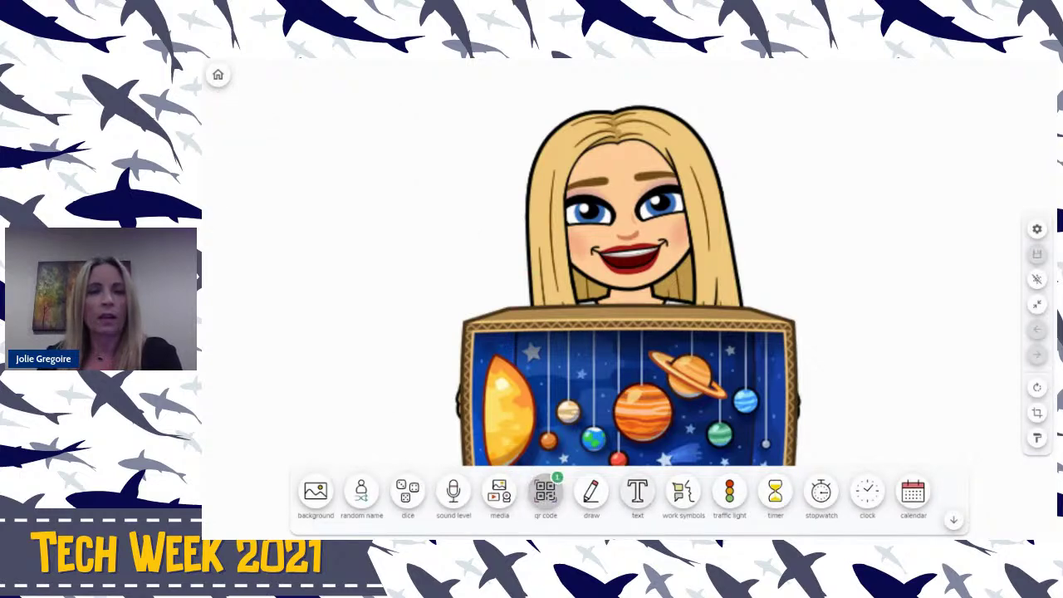
drag(636, 199, 353, 204)
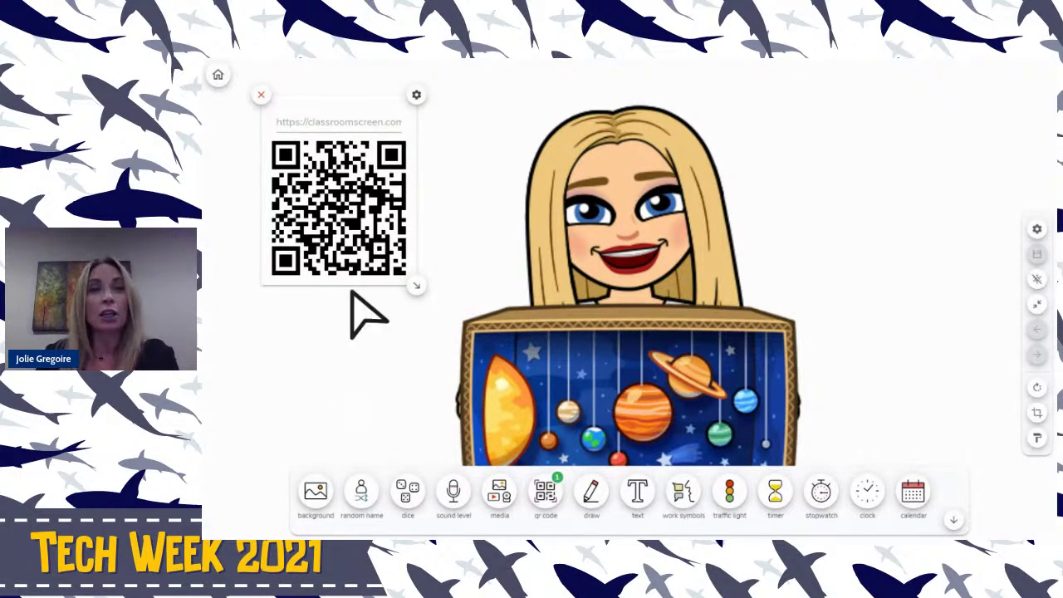
click(416, 96)
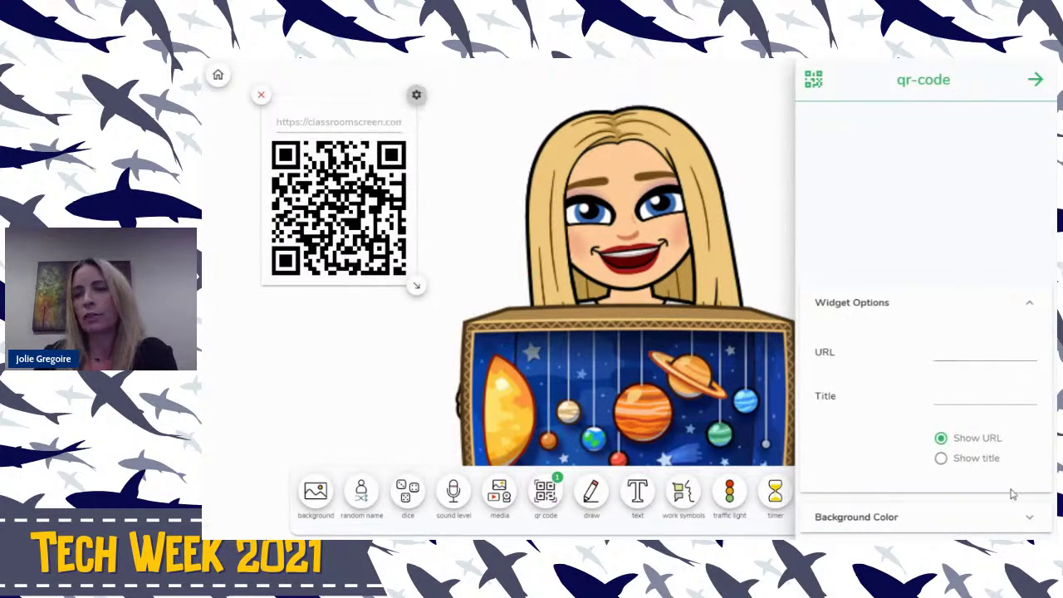
click(261, 95)
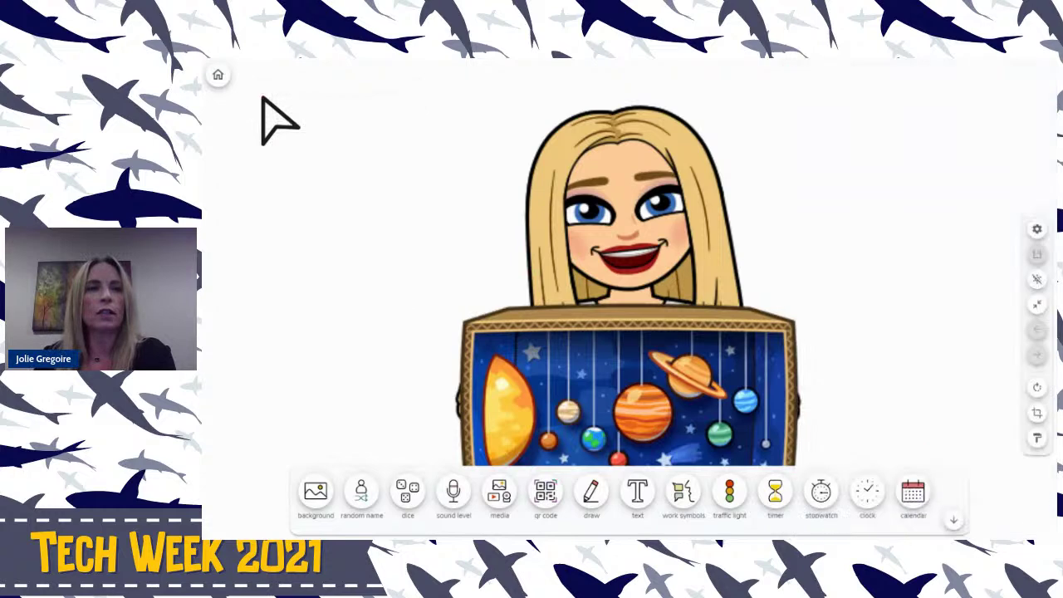
Add a draw widget and sketch two short black strokes on its canvas
click(591, 492)
drag(847, 203, 741, 232)
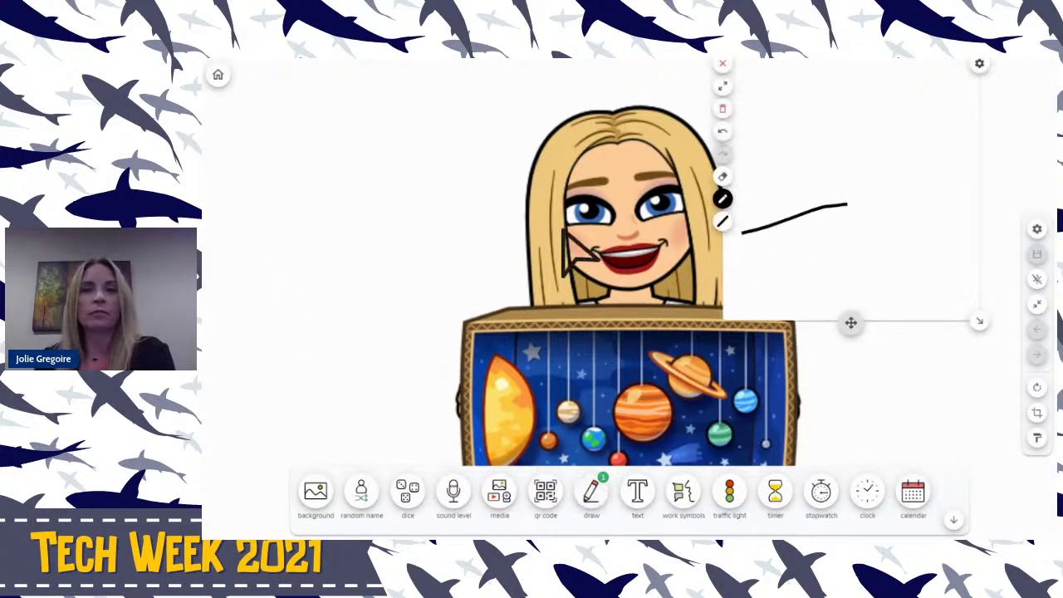
drag(949, 309, 907, 331)
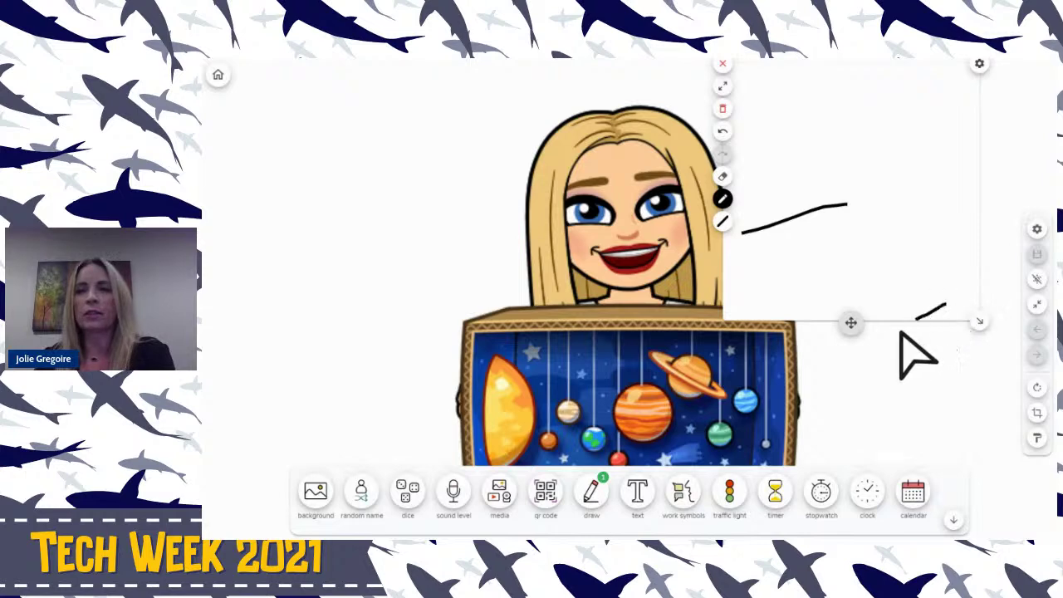
Clear the sketched strokes, expand the draw widget to full screen, and sketch and clear a long red curving line
click(722, 108)
drag(953, 273, 956, 285)
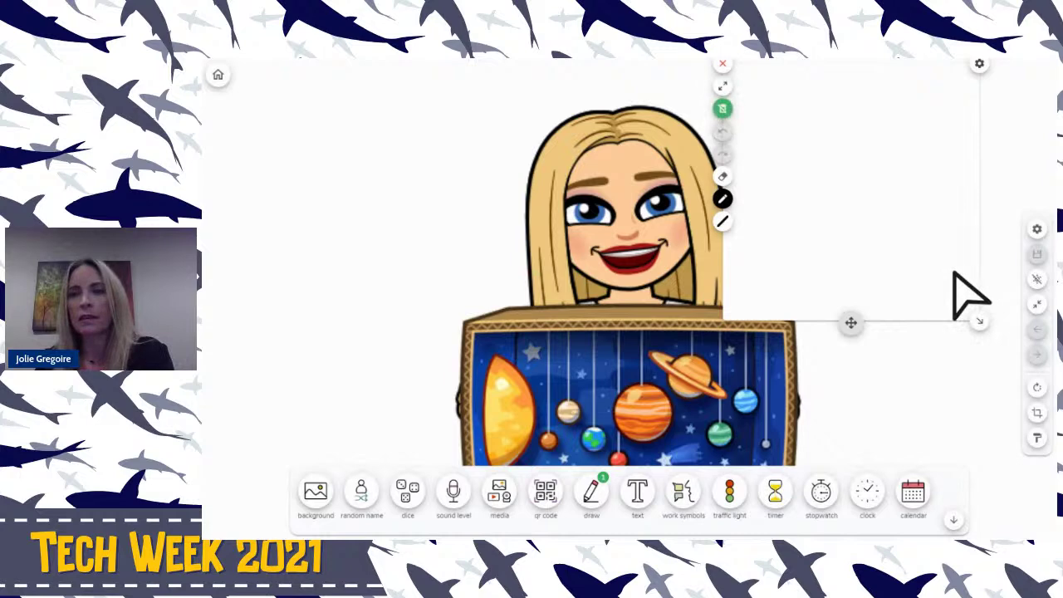
click(722, 86)
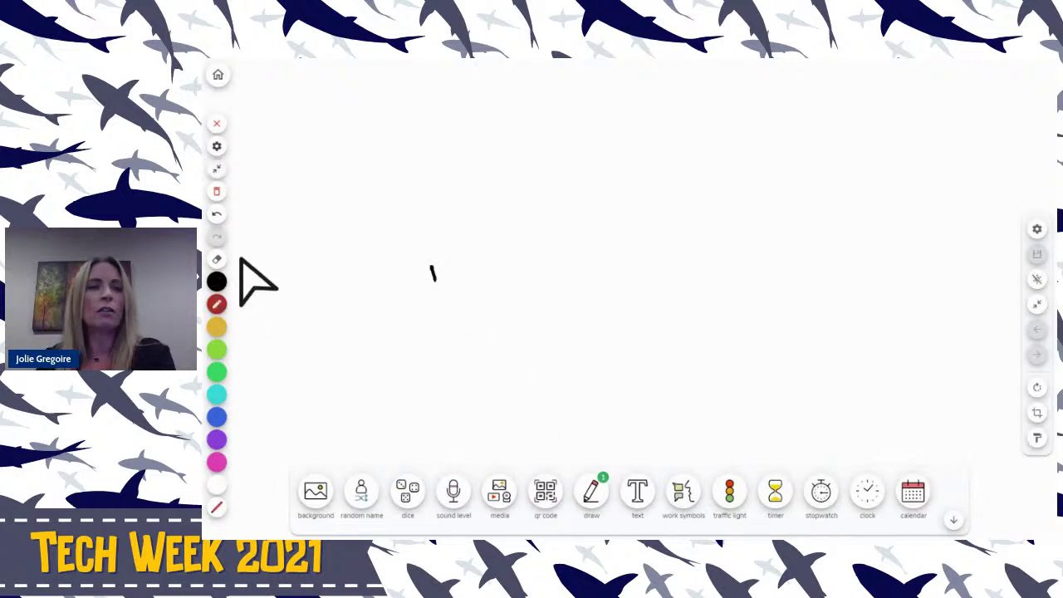
mouse_move(390, 183)
mouse_down()
mouse_move(565, 233)
mouse_move(797, 408)
mouse_move(806, 280)
mouse_move(838, 359)
mouse_up()
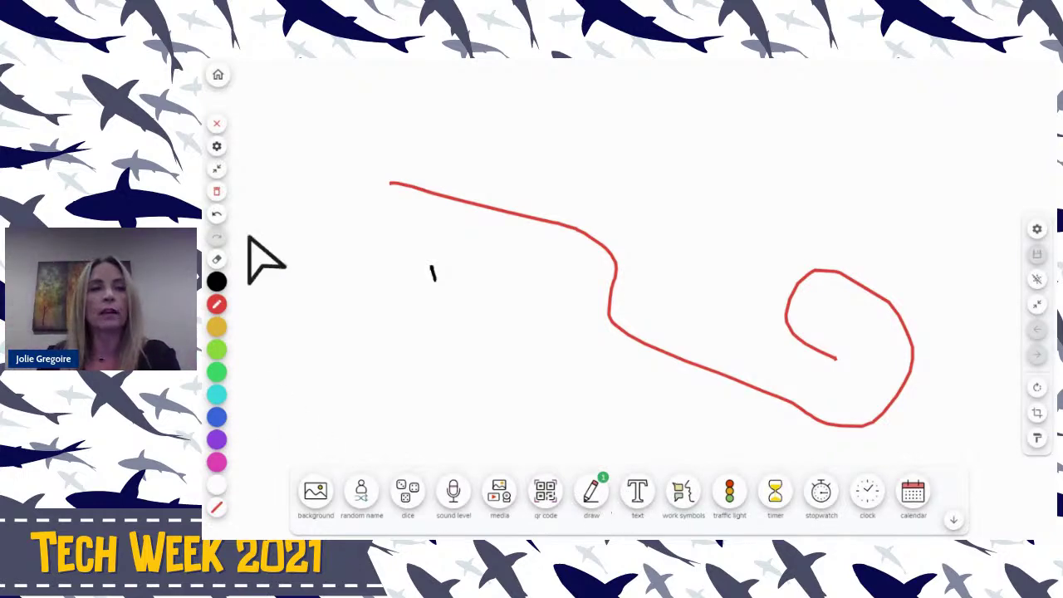
click(217, 191)
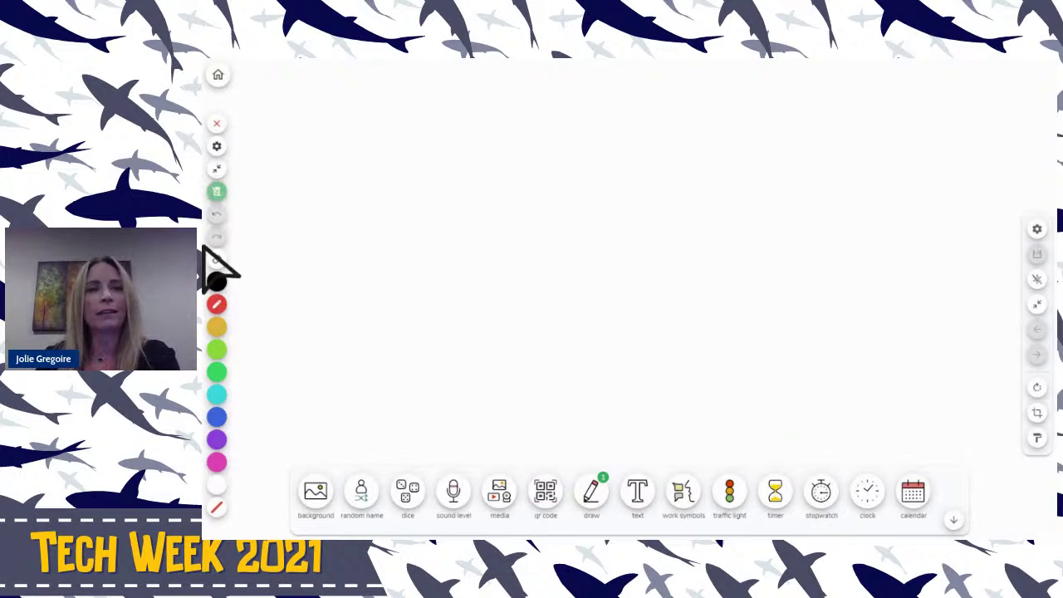
Try the clock and isometric background patterns, apply the dashed handwriting lines and write the presenter's first name on them in red
click(216, 146)
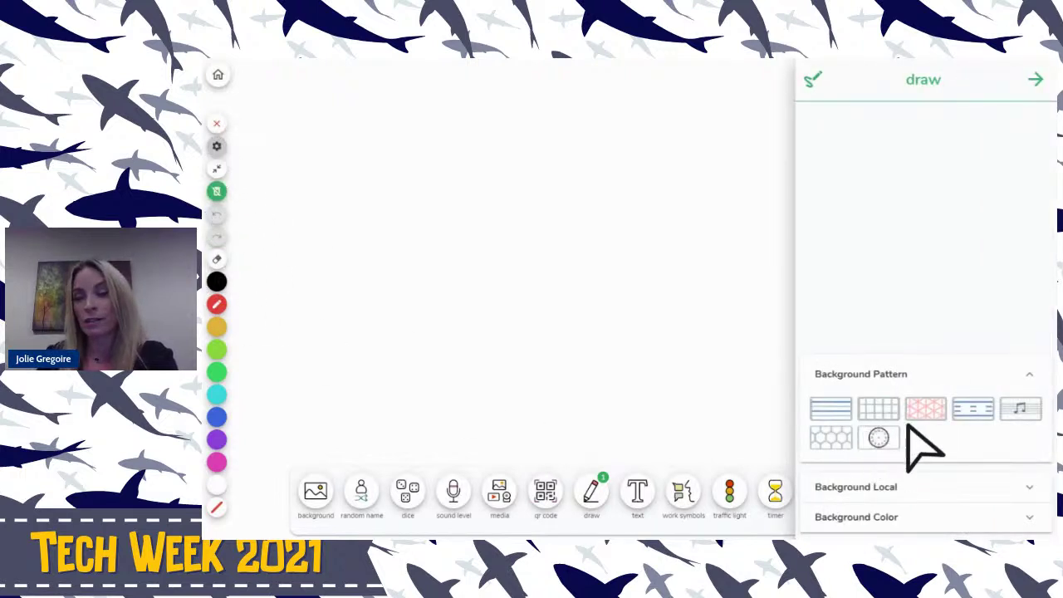
click(878, 438)
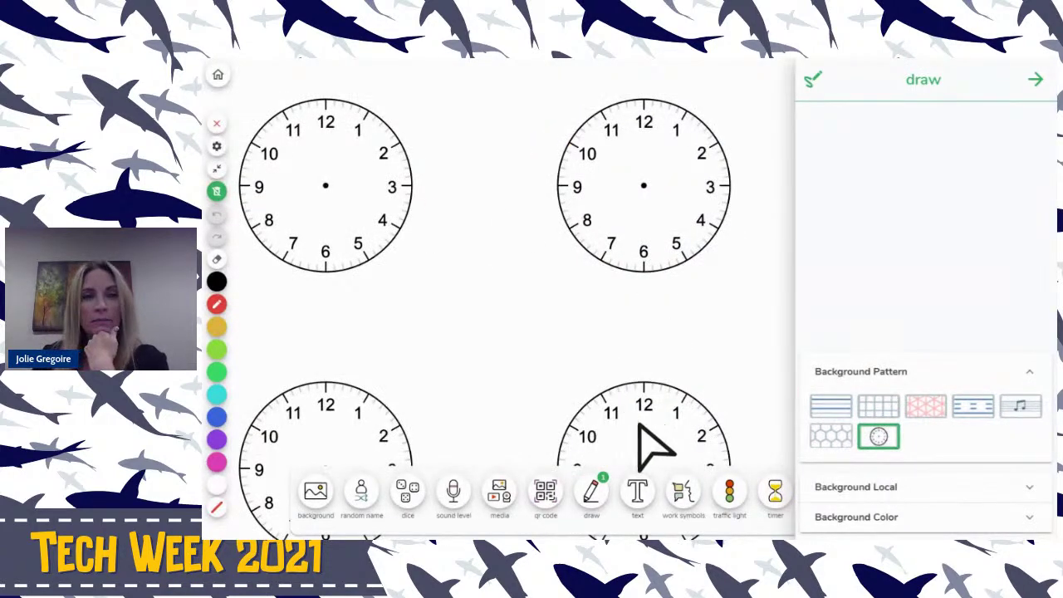
click(925, 407)
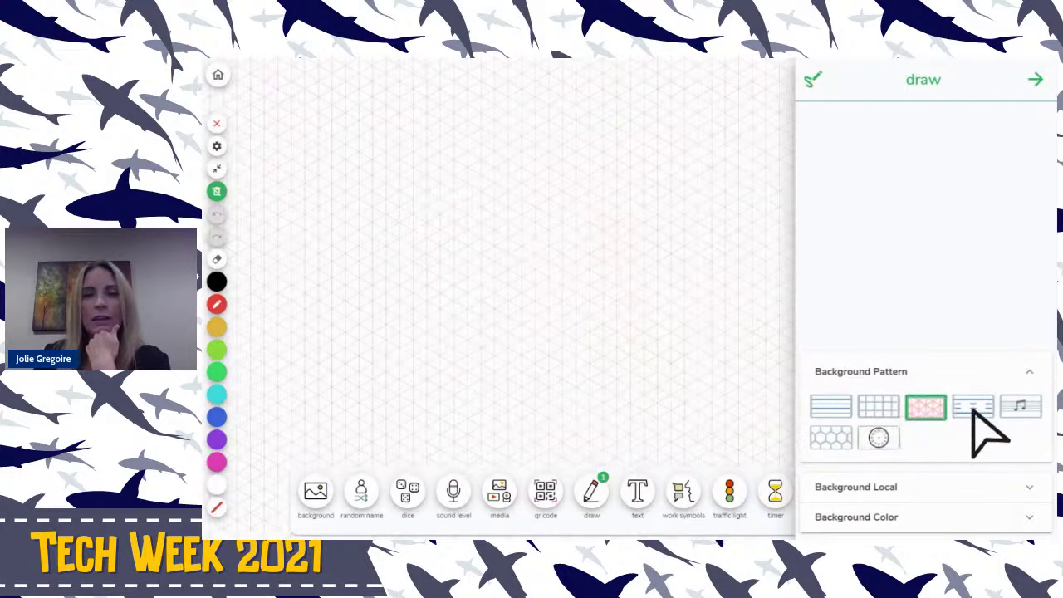
click(975, 412)
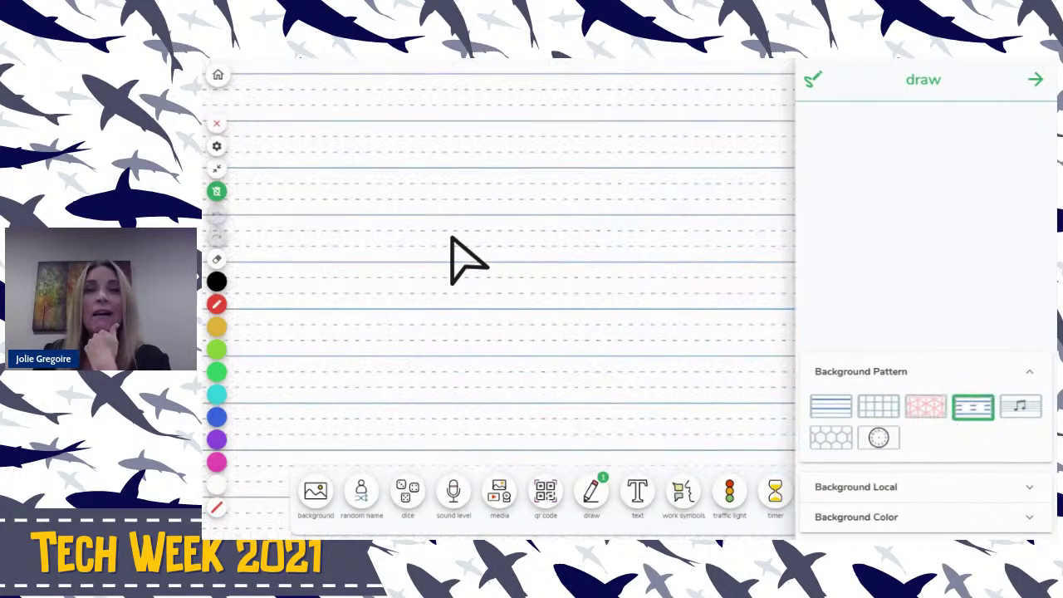
mouse_move(391, 237)
mouse_down()
mouse_move(379, 247)
mouse_move(418, 235)
mouse_move(393, 258)
mouse_move(453, 242)
mouse_move(427, 247)
mouse_move(484, 209)
mouse_move(506, 260)
mouse_move(559, 249)
mouse_move(595, 262)
mouse_up()
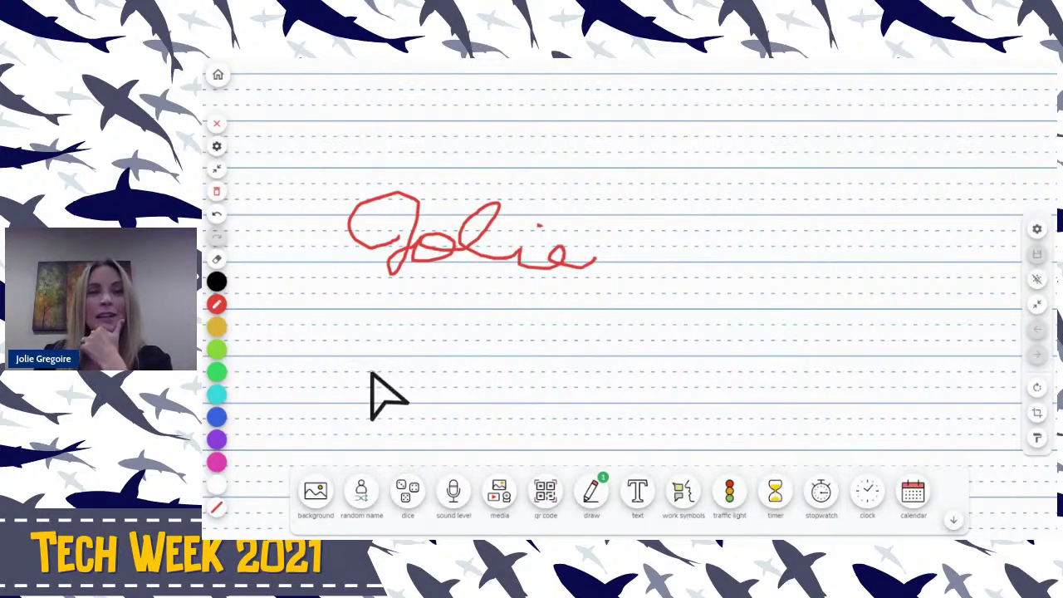
Change the draw canvas background to the music staff pattern and clear the handwriting
click(216, 146)
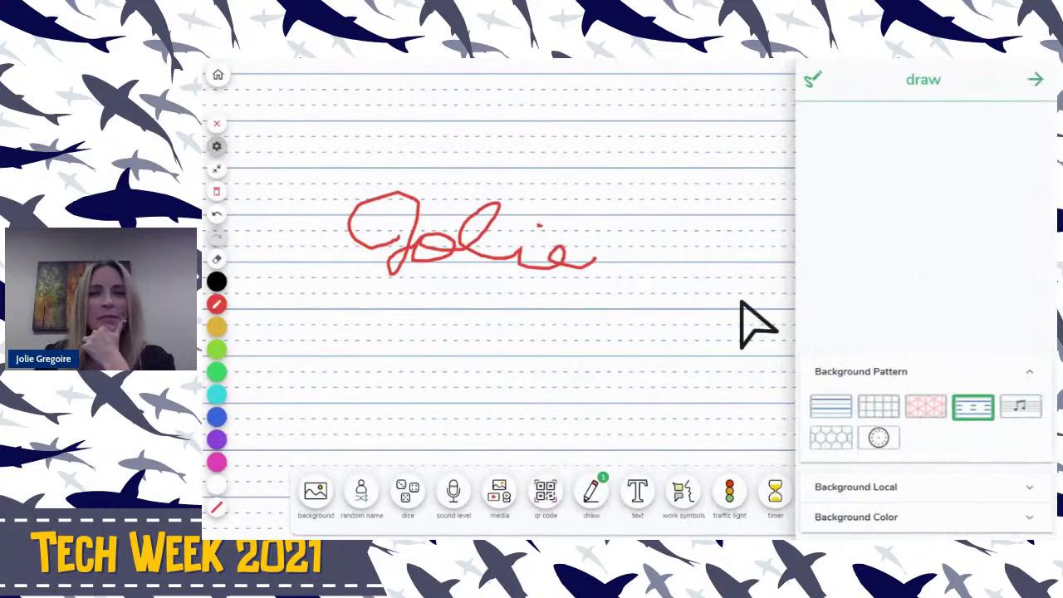
click(1023, 406)
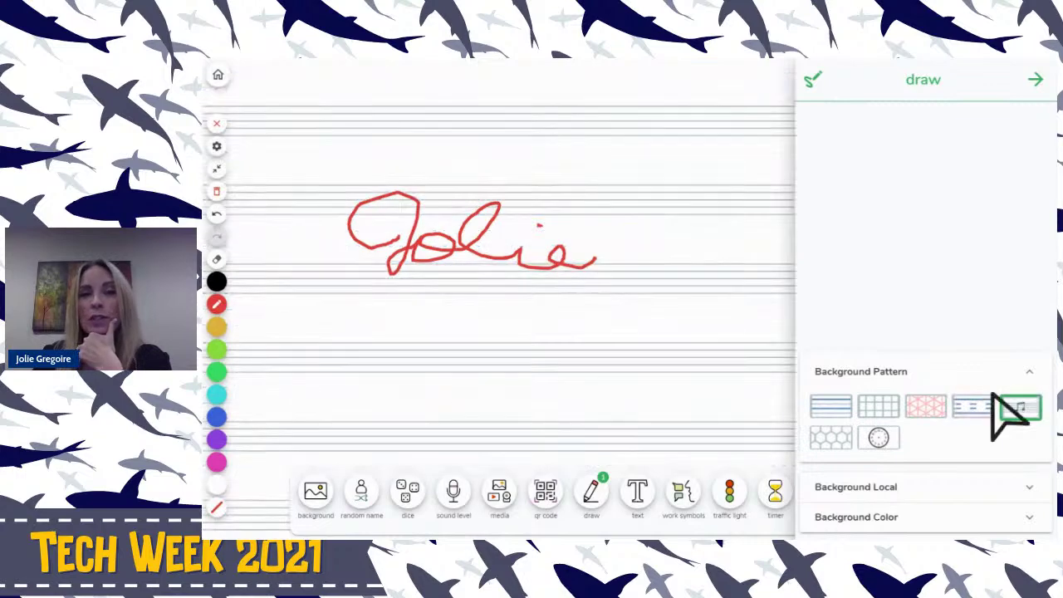
click(216, 191)
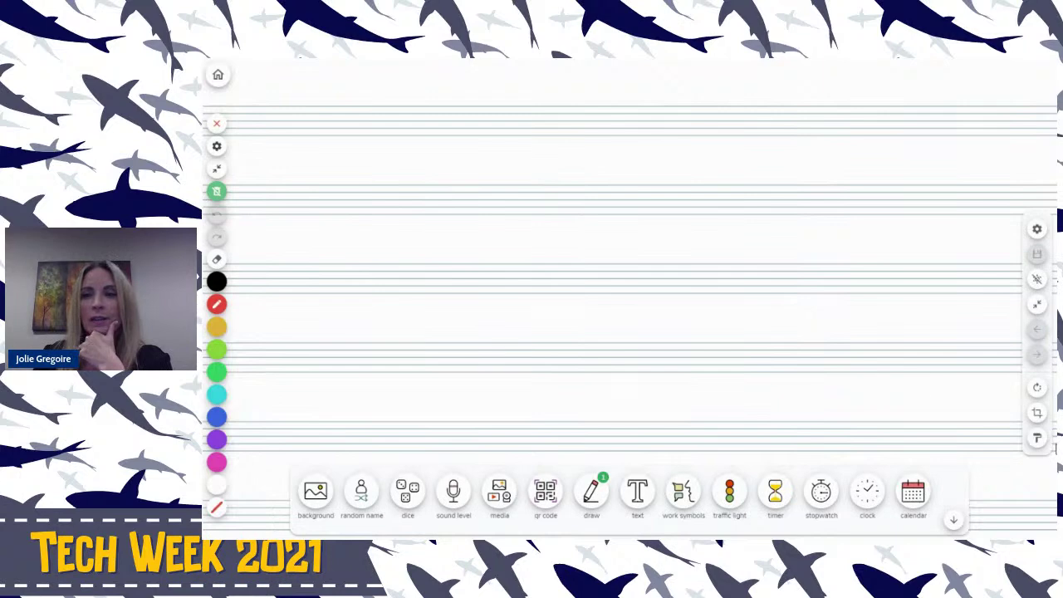
Apply the lined notebook paper pattern to the canvas and remove the draw widget from the screen
click(217, 147)
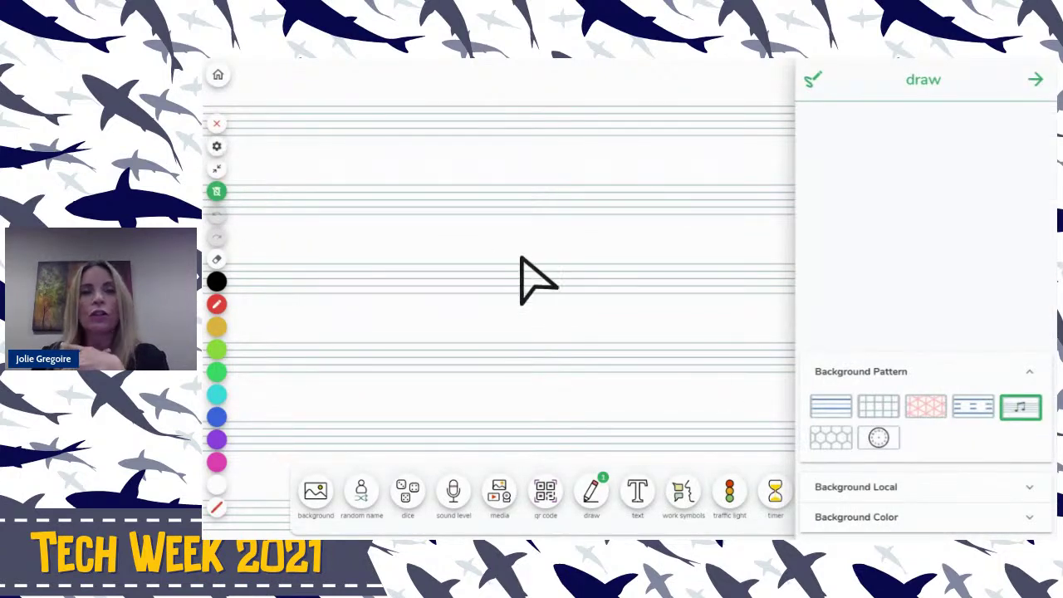
click(833, 409)
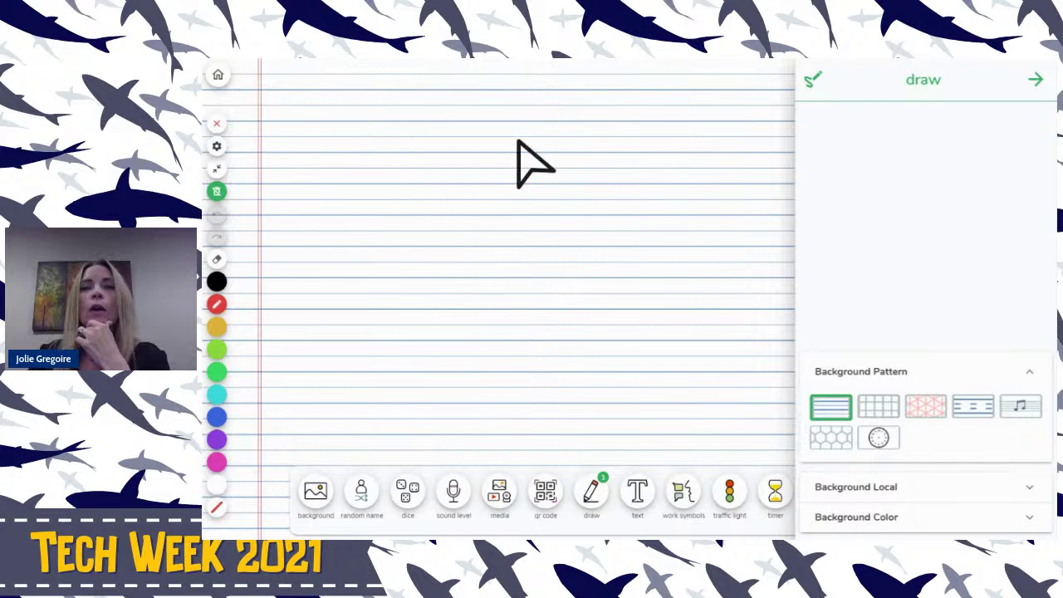
click(1038, 82)
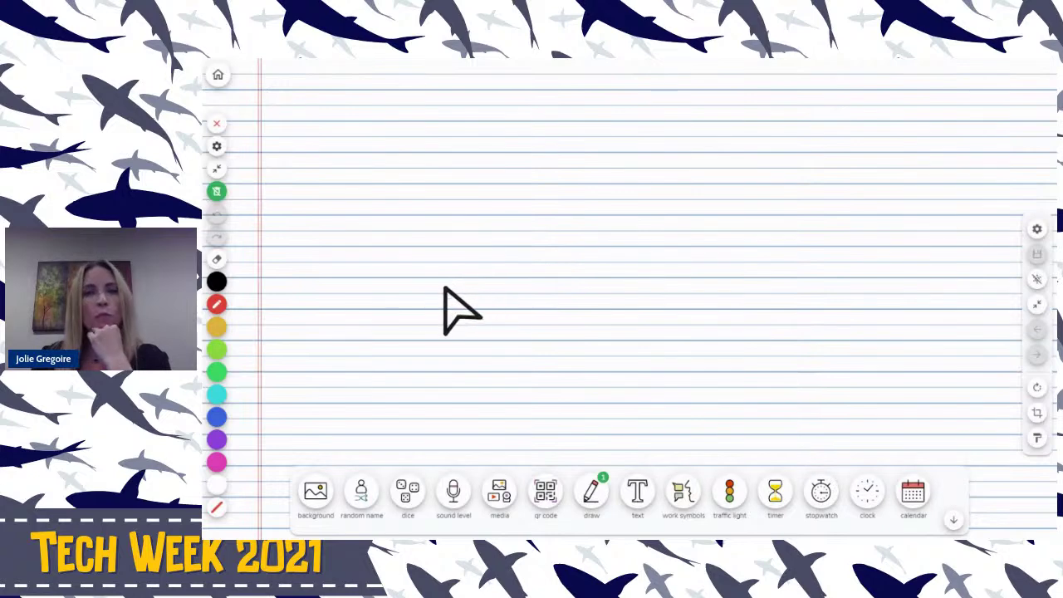
click(215, 125)
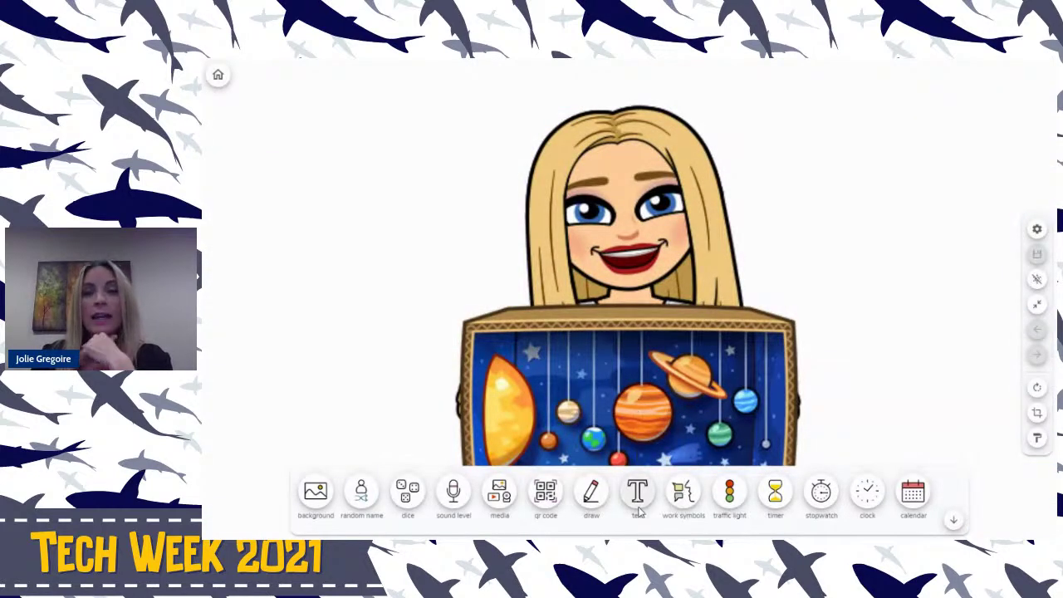
Add another draw widget, move it to the left of the picture and remove it
click(597, 498)
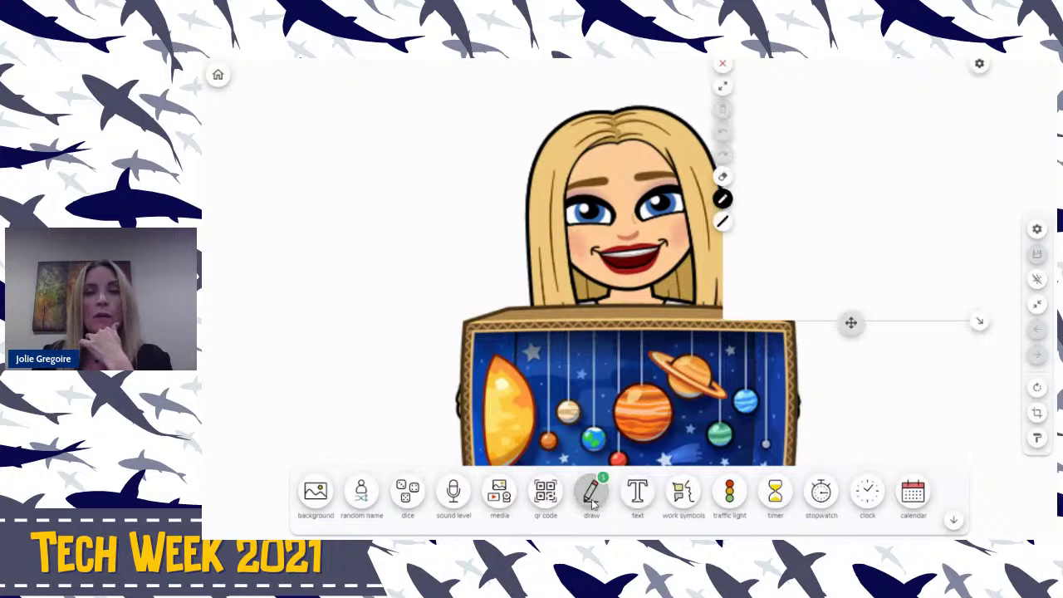
mouse_move(851, 322)
mouse_down()
mouse_move(411, 290)
mouse_move(329, 320)
mouse_move(340, 324)
mouse_up()
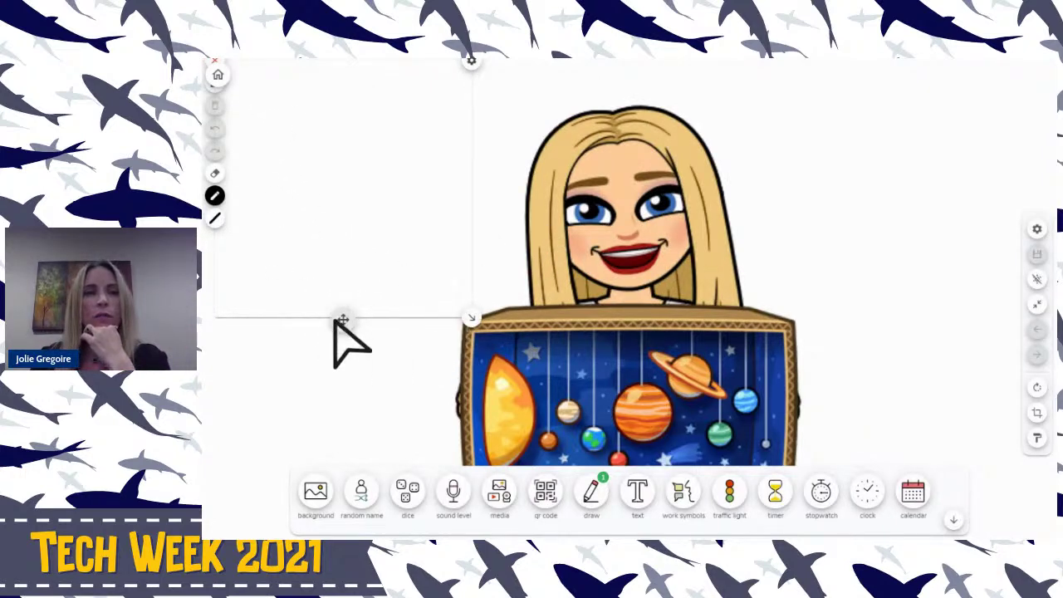
drag(342, 320, 353, 369)
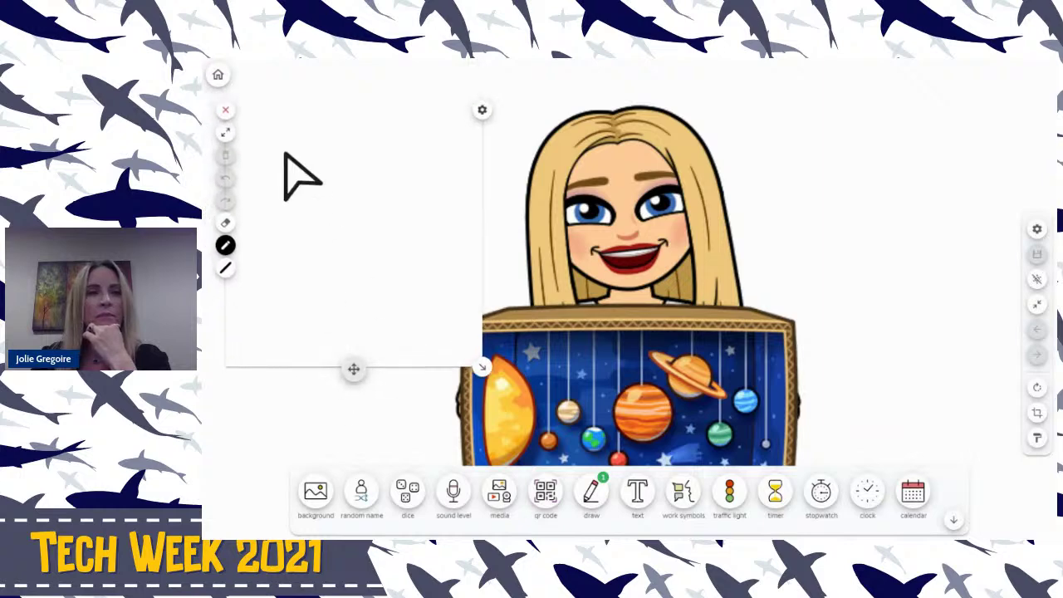
click(225, 110)
Add a text widget, shrink it beside the picture and set its background color to green #5CDD3CFF
click(637, 499)
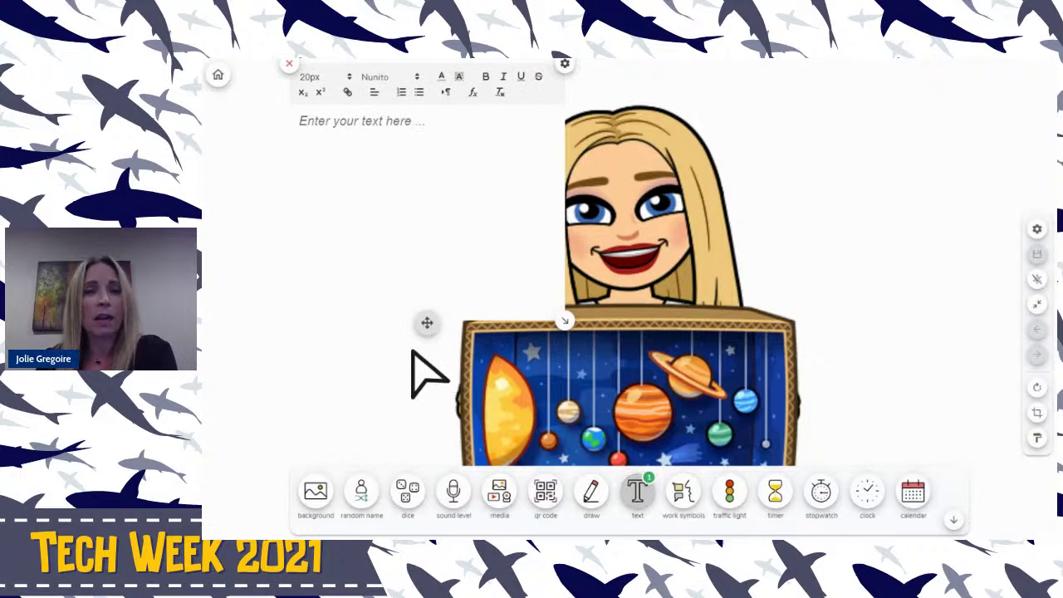
drag(565, 320, 463, 283)
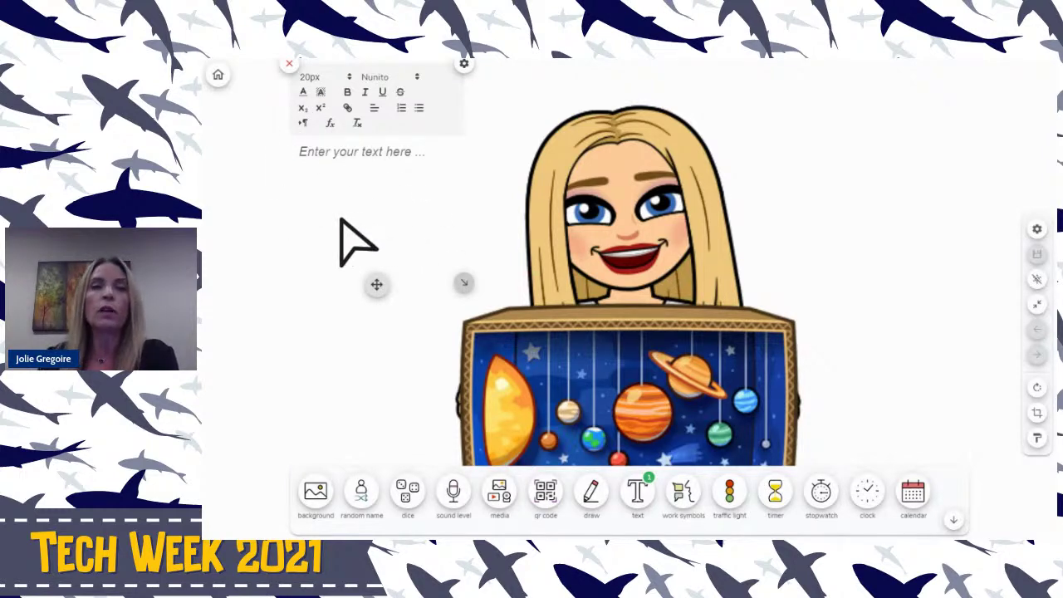
click(463, 64)
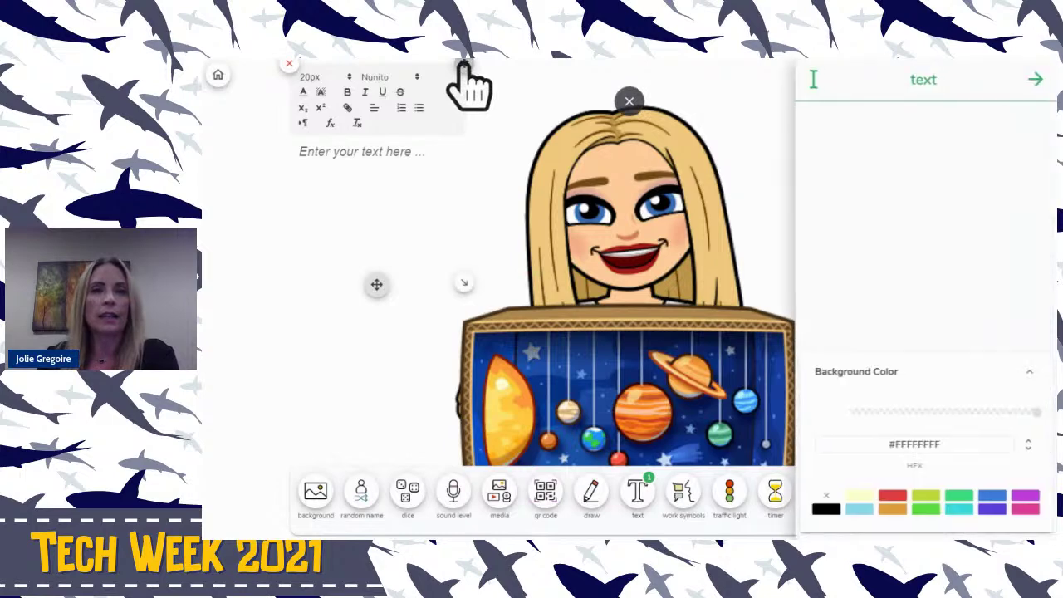
click(926, 510)
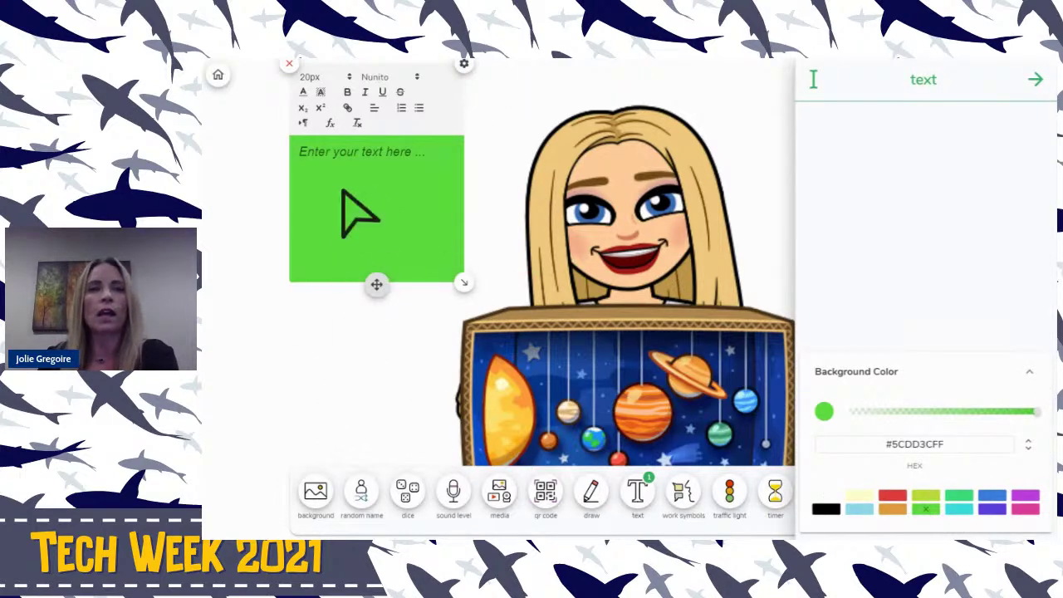
Try a red highlight color for the text, close the settings and remove the text widget
click(321, 92)
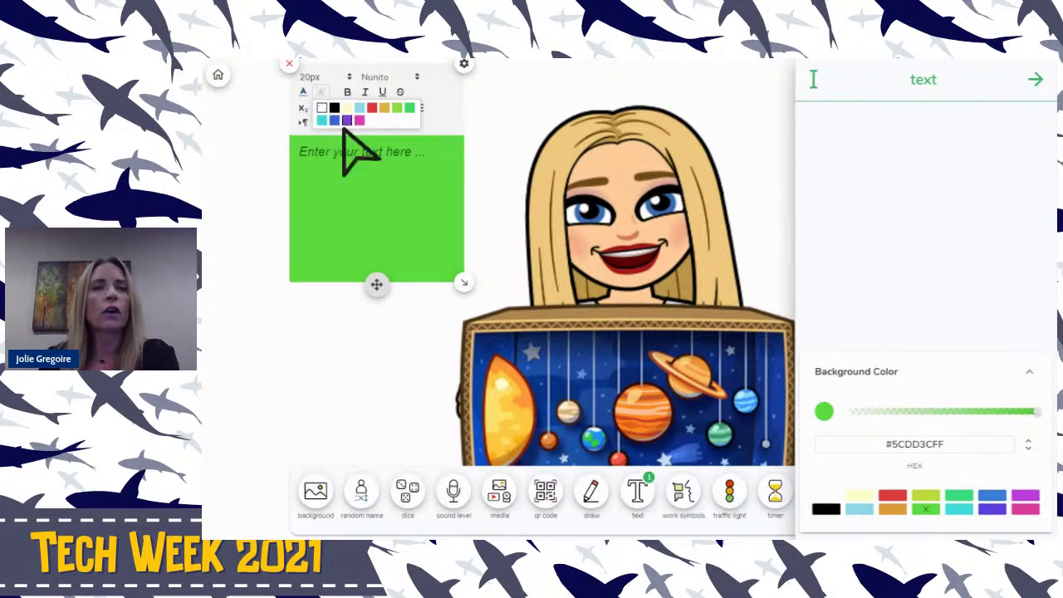
click(371, 107)
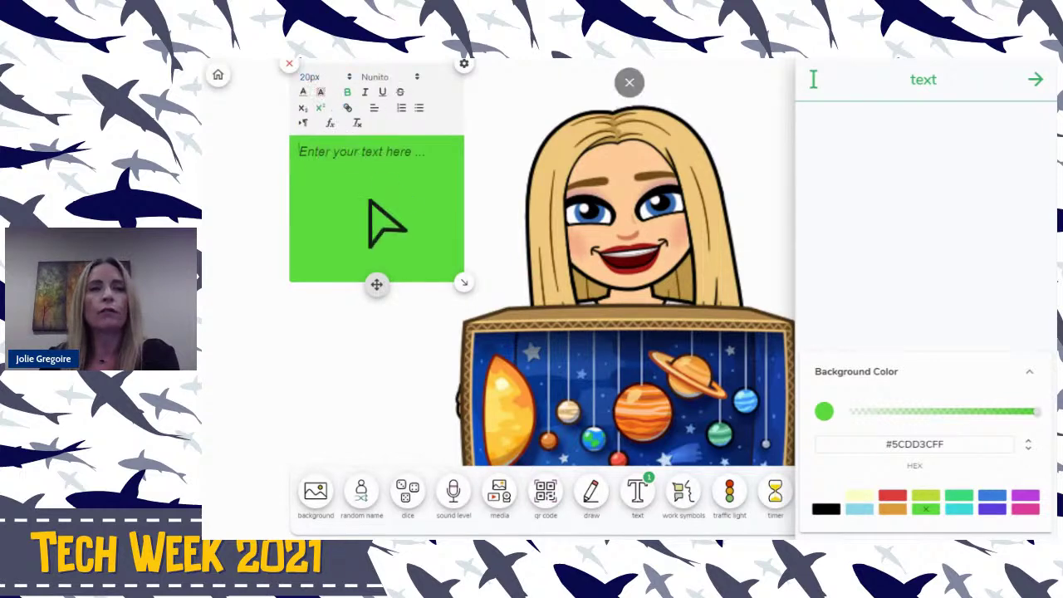
click(1036, 80)
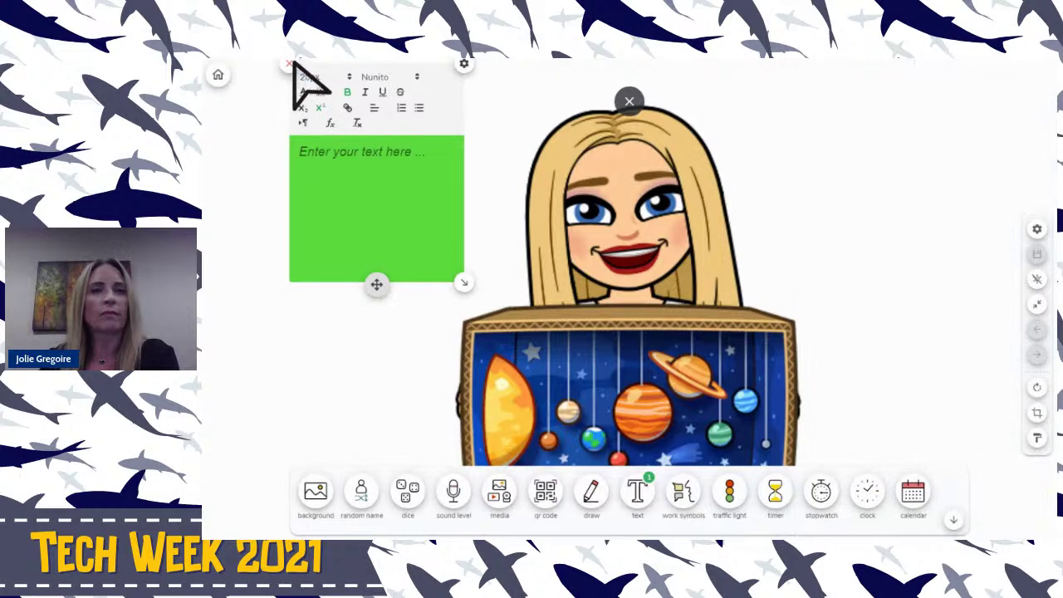
click(291, 64)
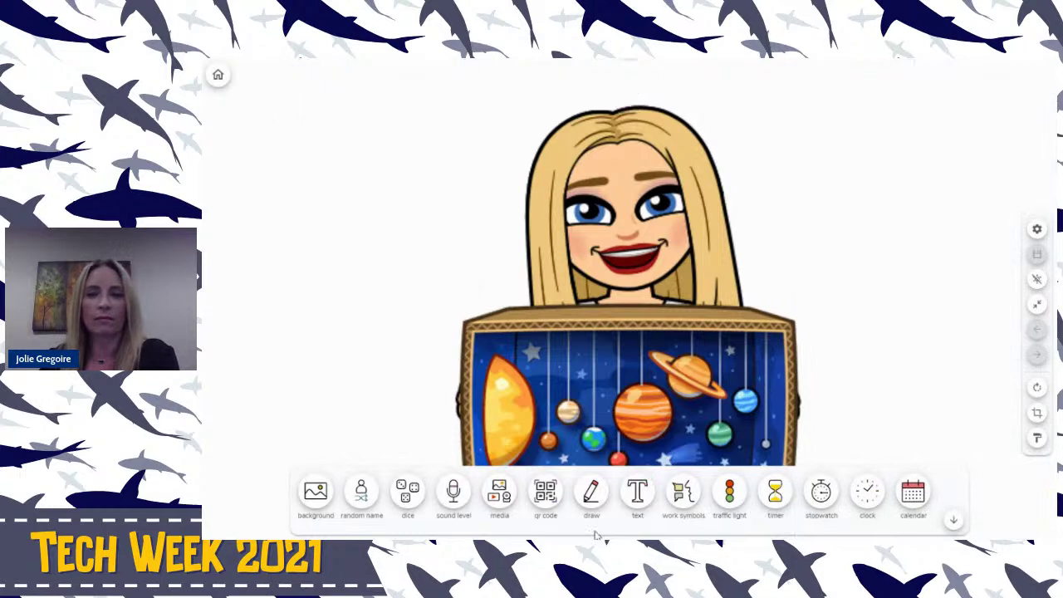
Add a work symbols widget, move it to the left of the picture and enlarge it slightly
click(686, 503)
drag(538, 316, 358, 190)
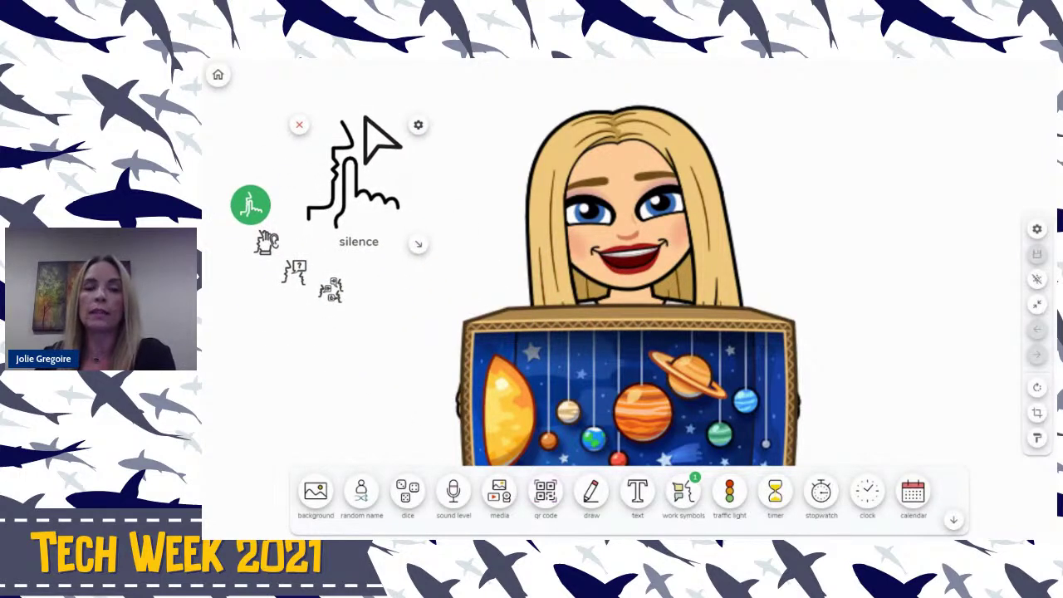
drag(419, 243, 451, 280)
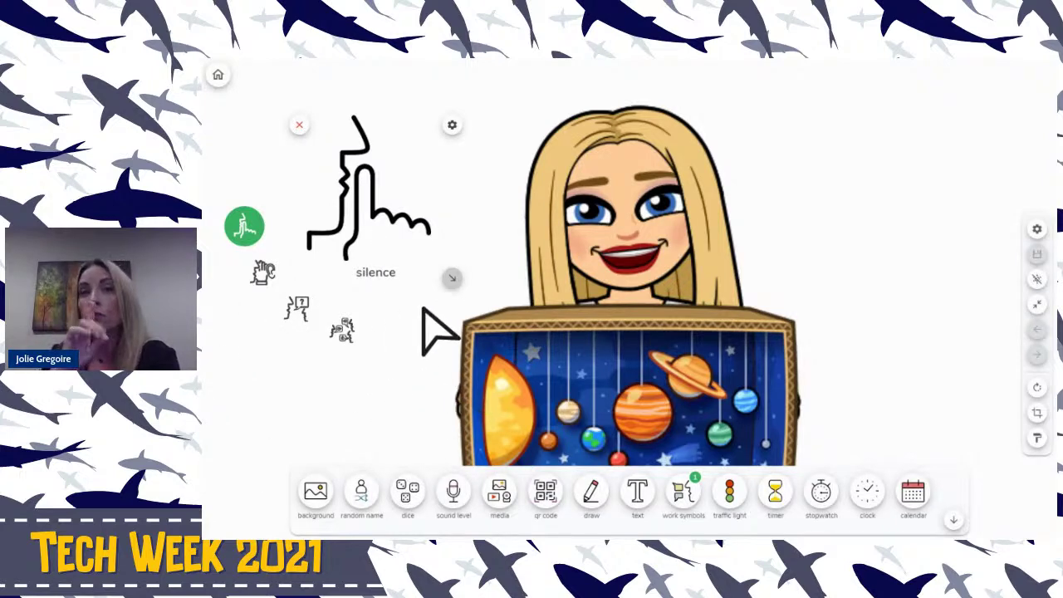
Switch the work symbol through whisper, ask neighbor and work together
click(264, 274)
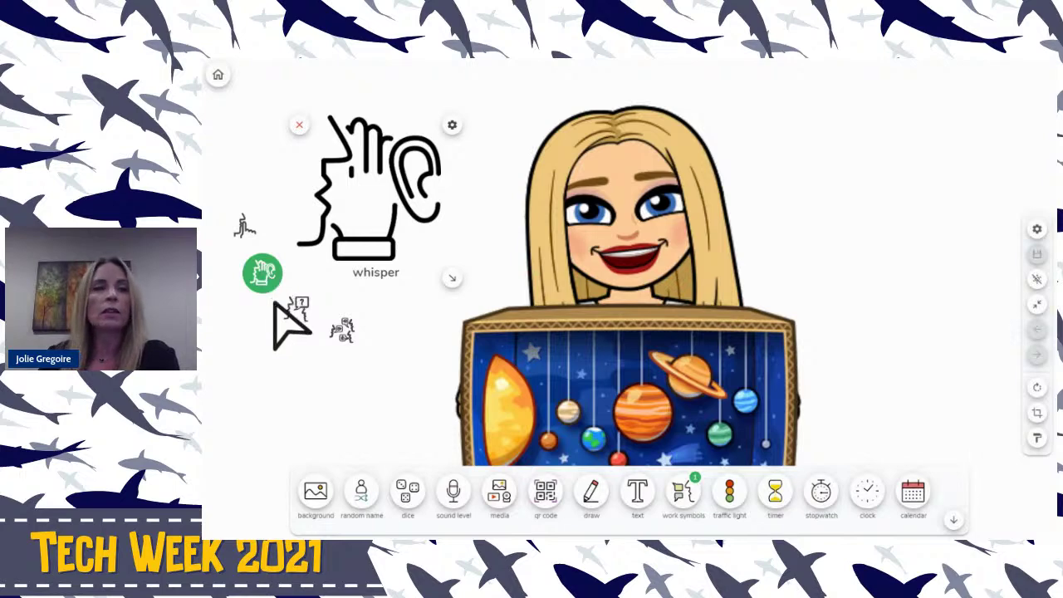
click(296, 310)
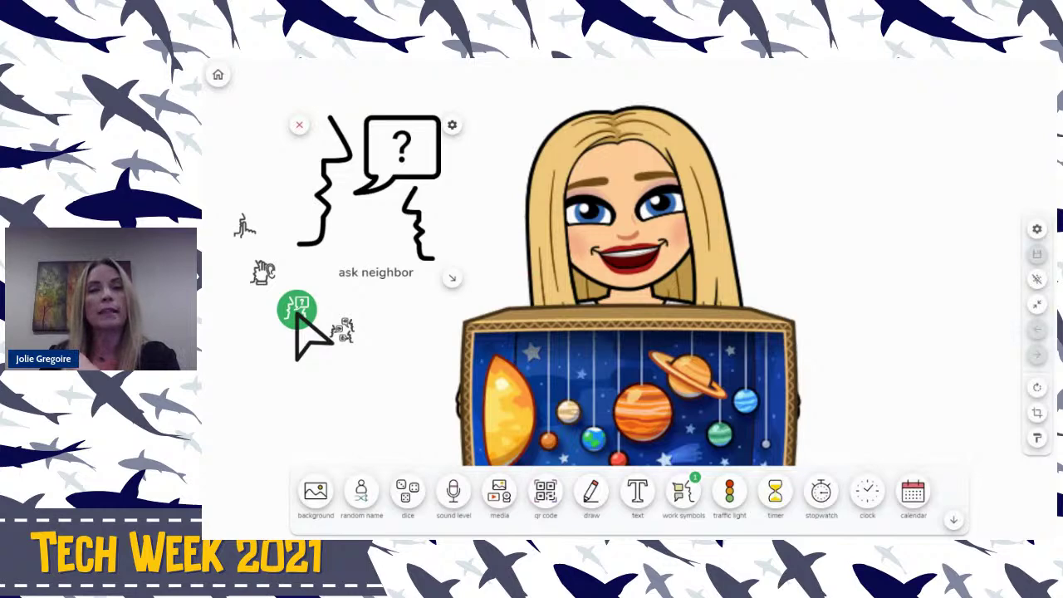
click(340, 330)
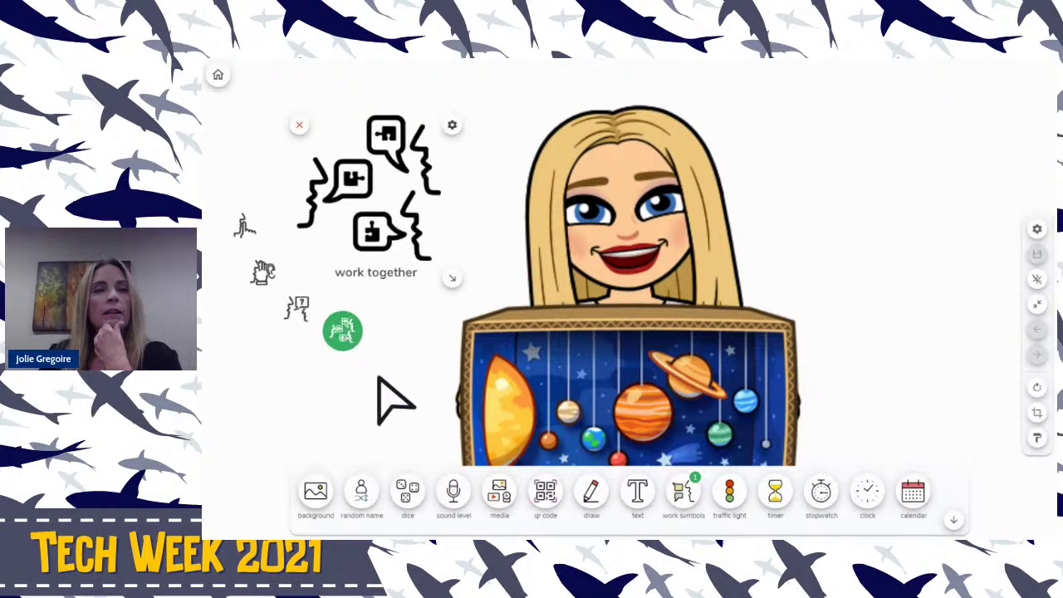
Set the work symbols background color to pink #DD3C9CFF and switch the symbol to silence
click(451, 124)
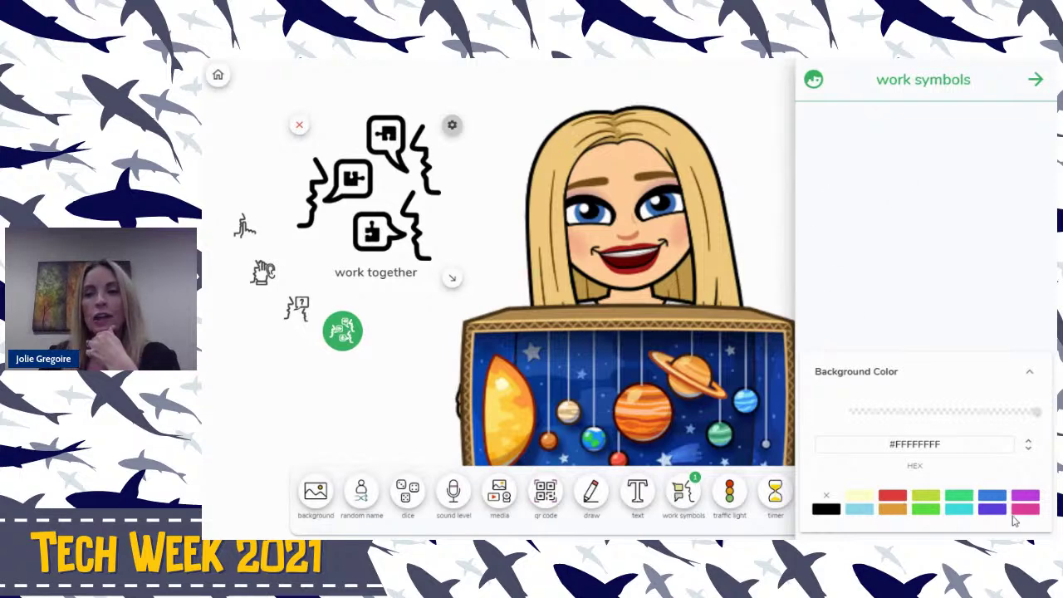
click(1033, 511)
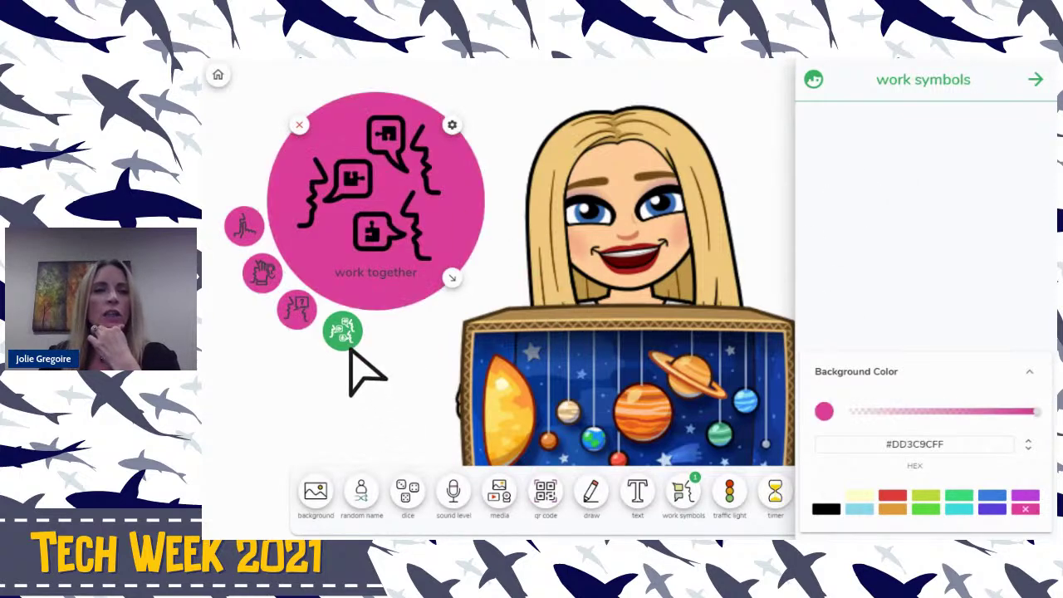
click(262, 273)
click(244, 225)
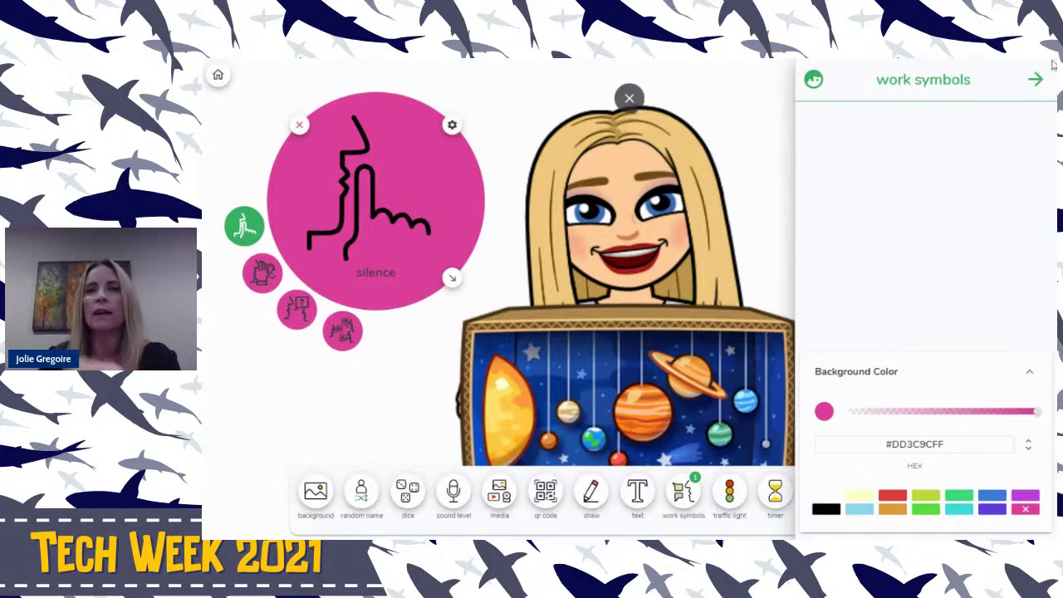
Remove the work symbols widget and add an enlarged traffic light widget beside the picture
click(1035, 80)
click(297, 124)
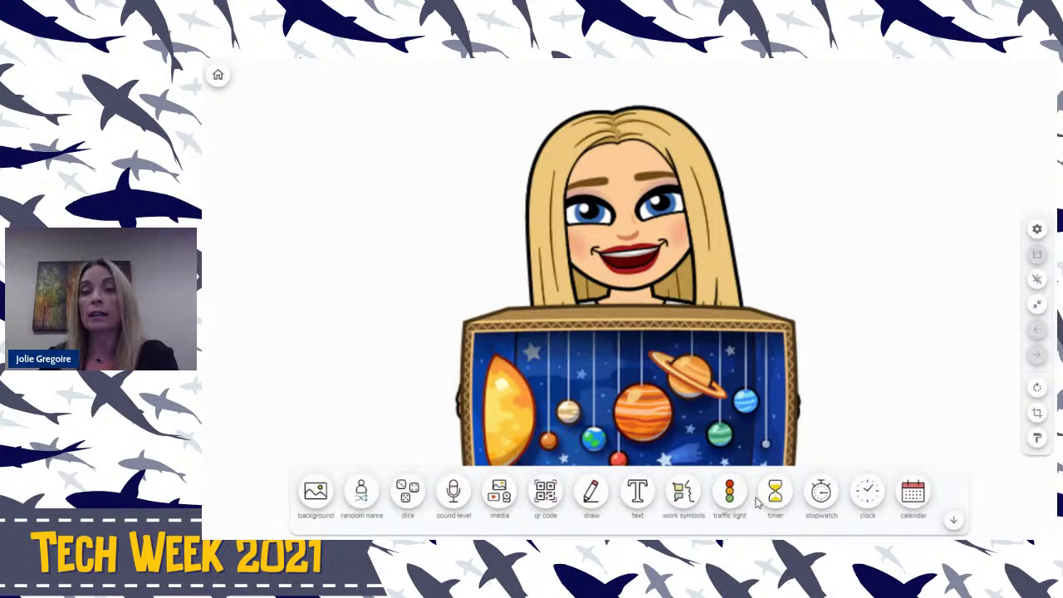
click(729, 493)
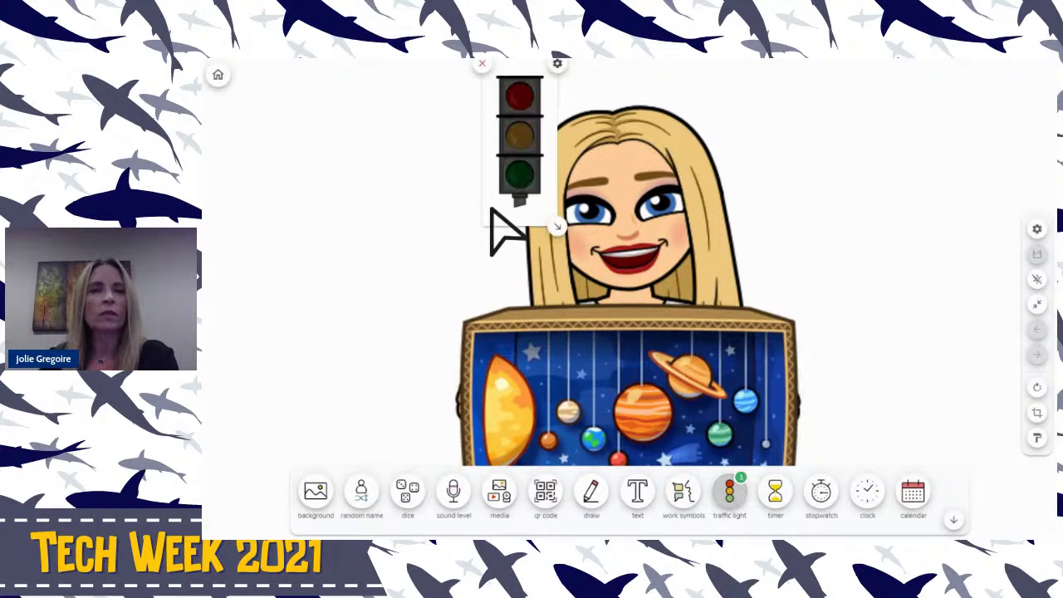
drag(555, 224, 411, 290)
Switch the traffic light through red, yellow and green
click(379, 135)
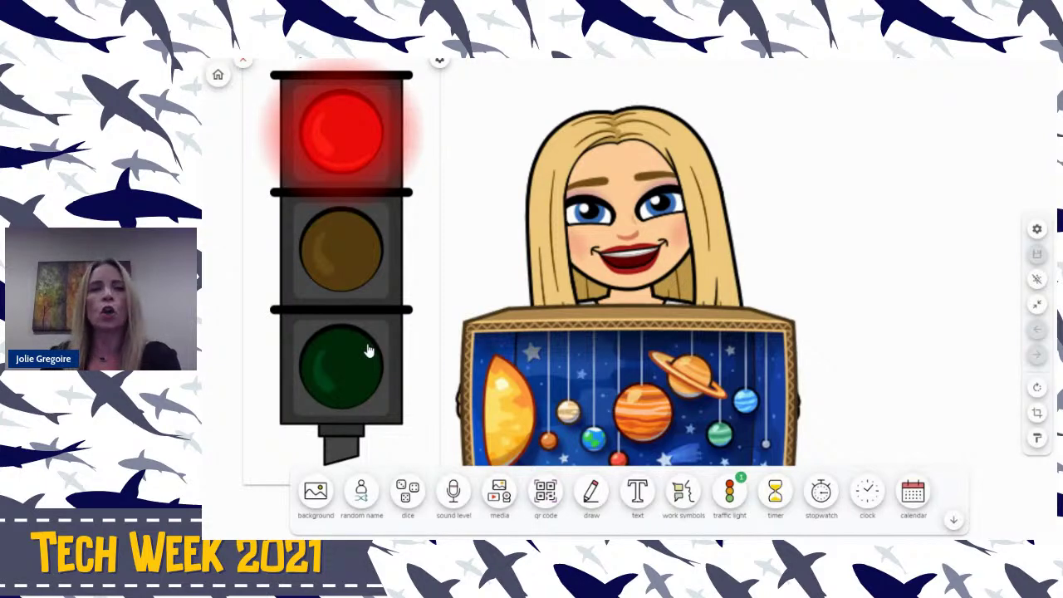
click(362, 259)
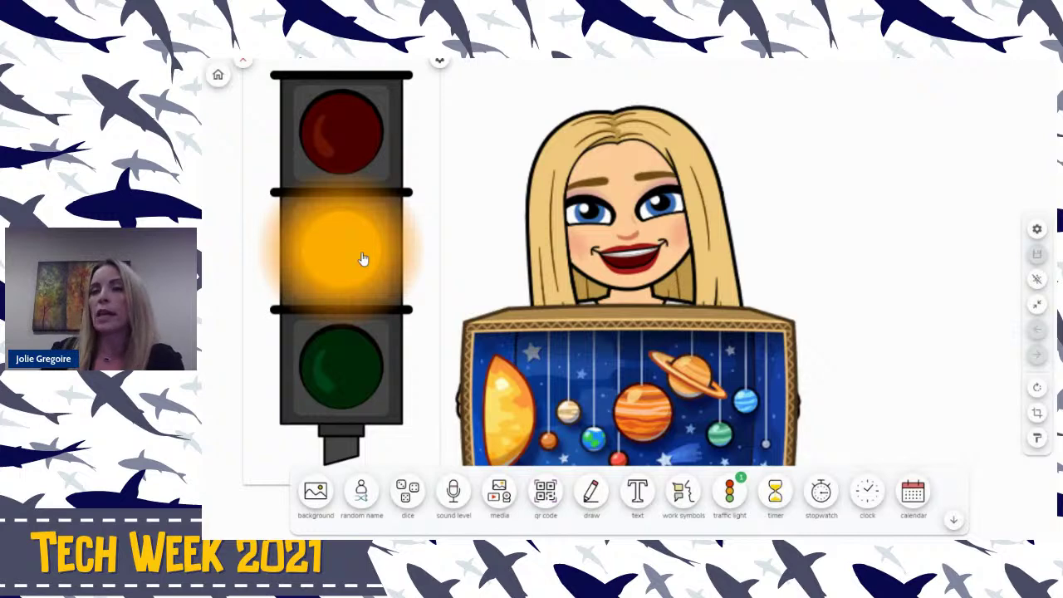
click(322, 381)
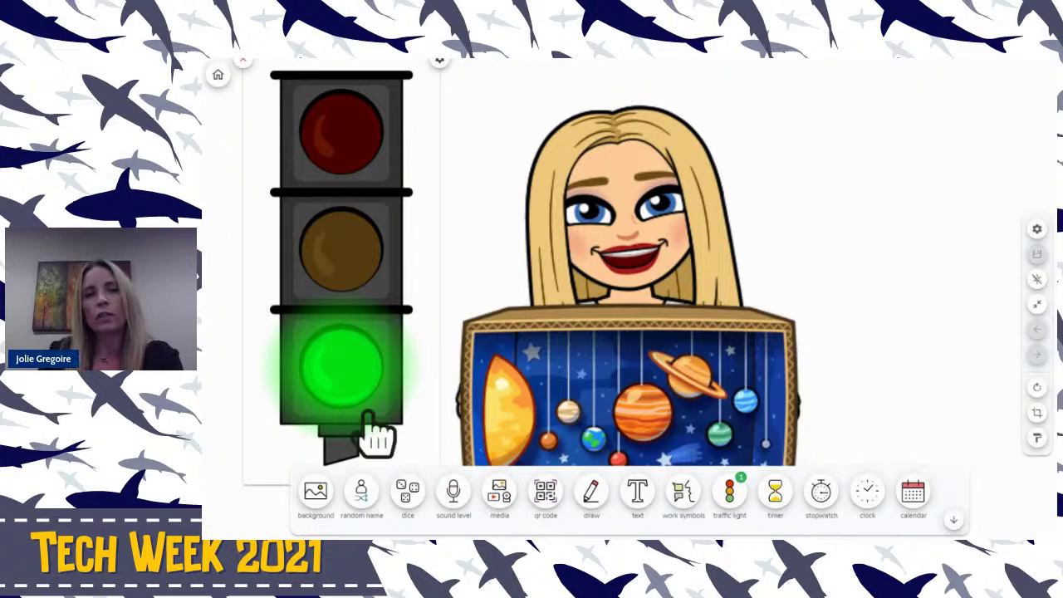
Set the traffic light's background color to pink #DD3C9CFF and remove the widget
click(439, 66)
click(1026, 509)
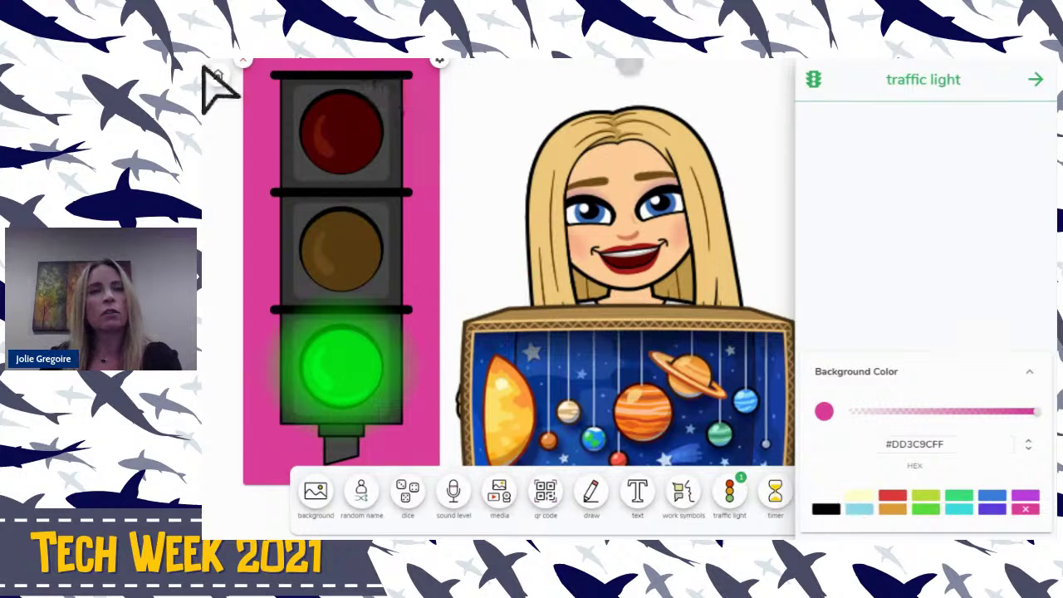
click(245, 68)
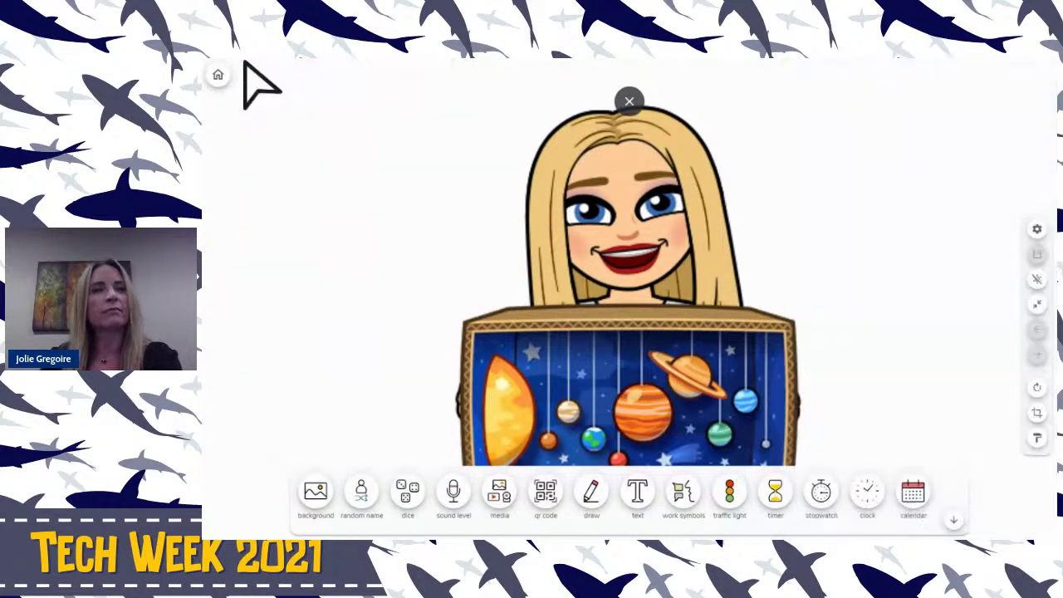
Add a timer widget to the left of the picture and set it to 05:00
click(775, 494)
drag(790, 284, 249, 150)
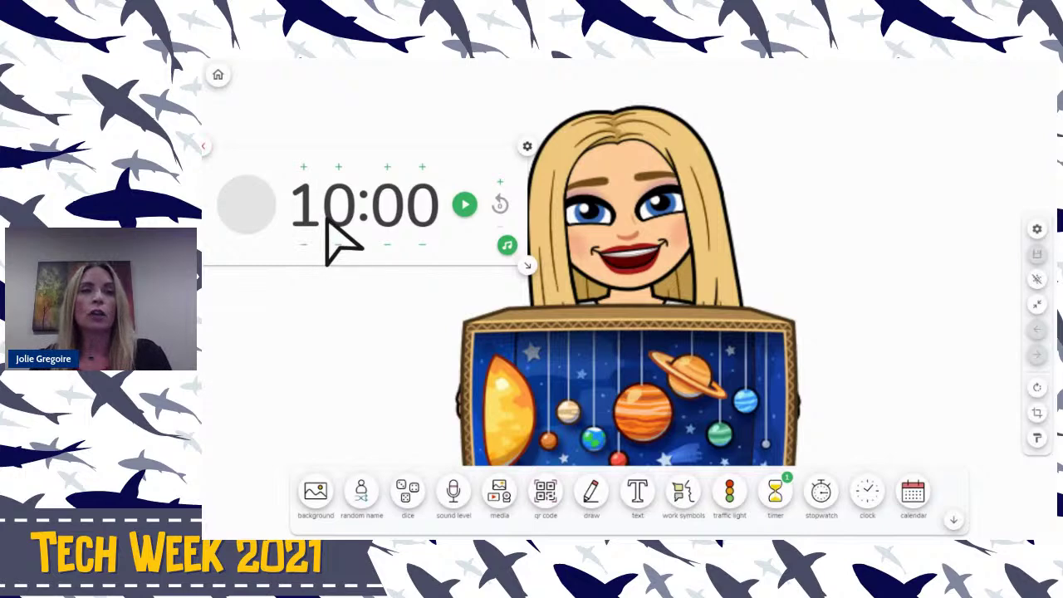
click(304, 244)
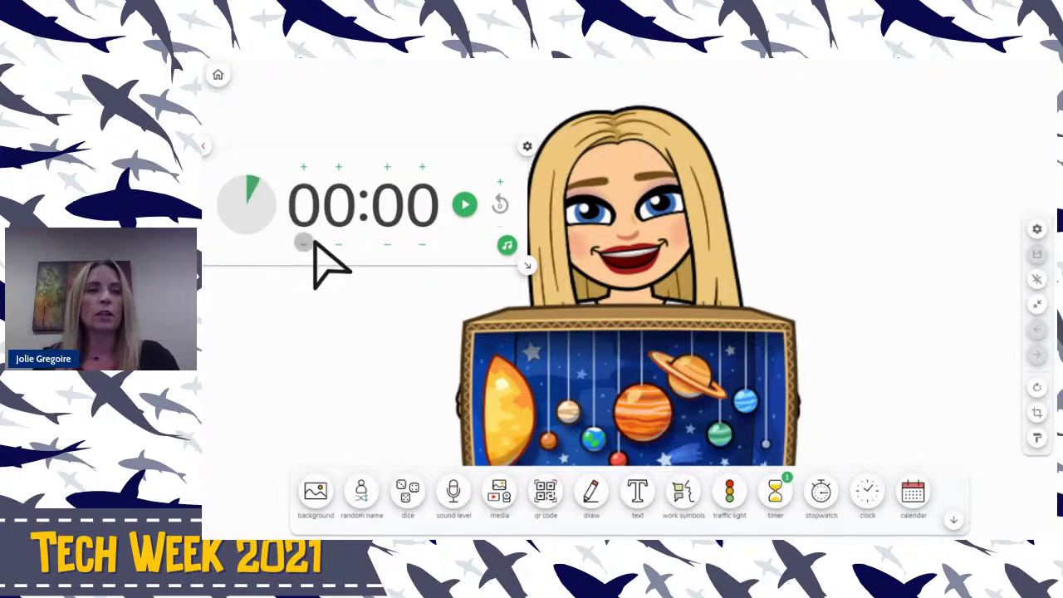
click(339, 167)
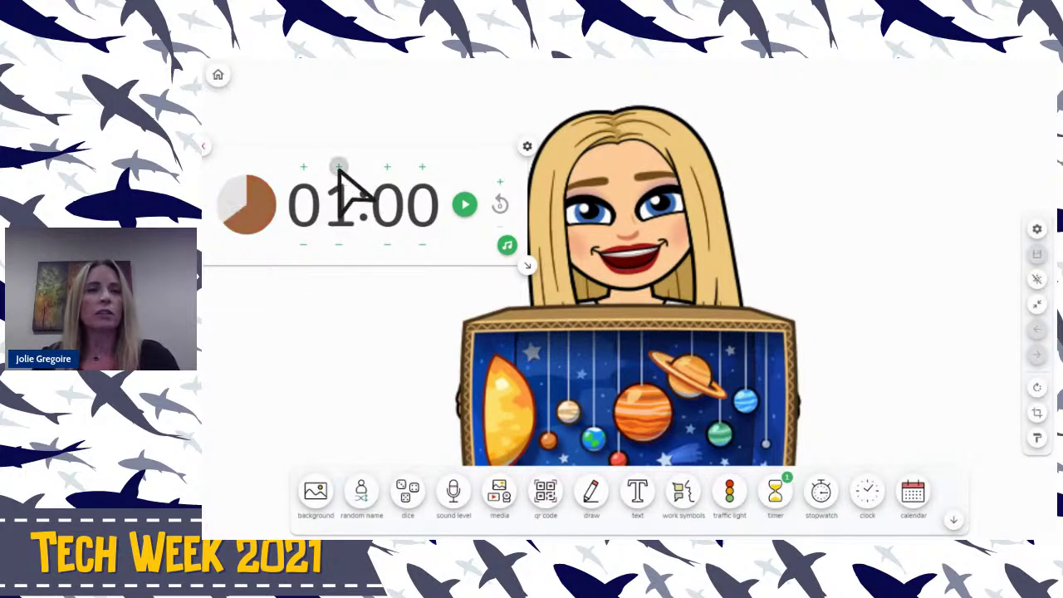
click(339, 167)
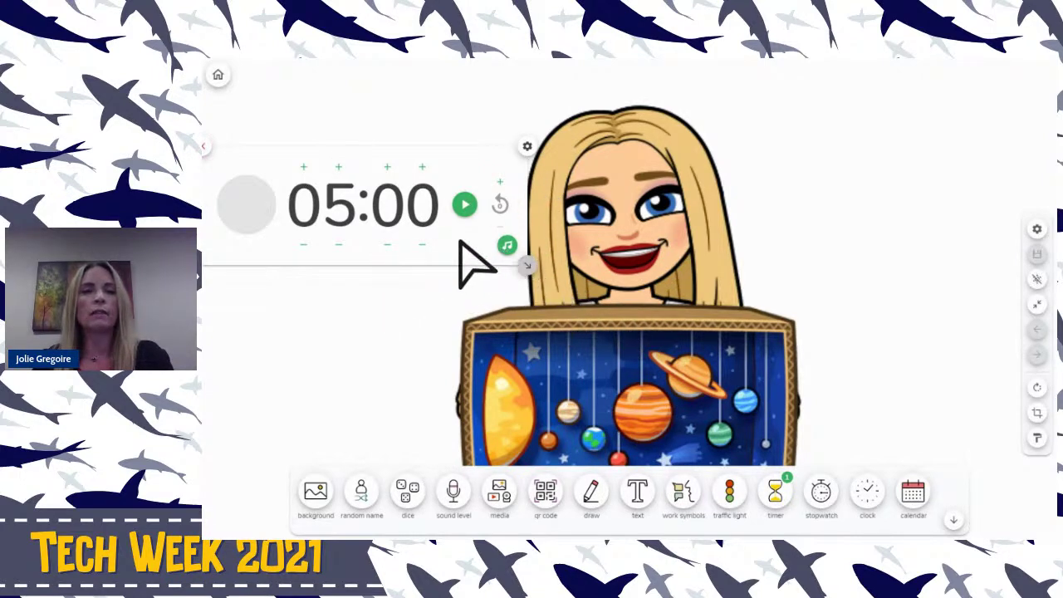
Try purple #5C3CDDFF as the timer's background, set it to lime green #BCDD3CFF and reposition the timer higher on the screen
drag(460, 249, 395, 301)
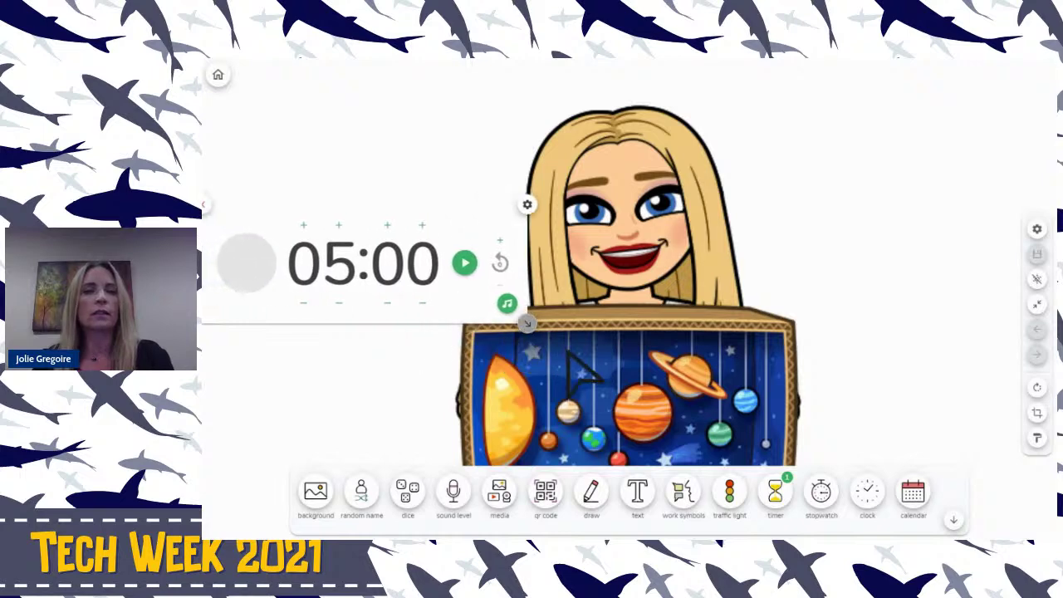
click(526, 205)
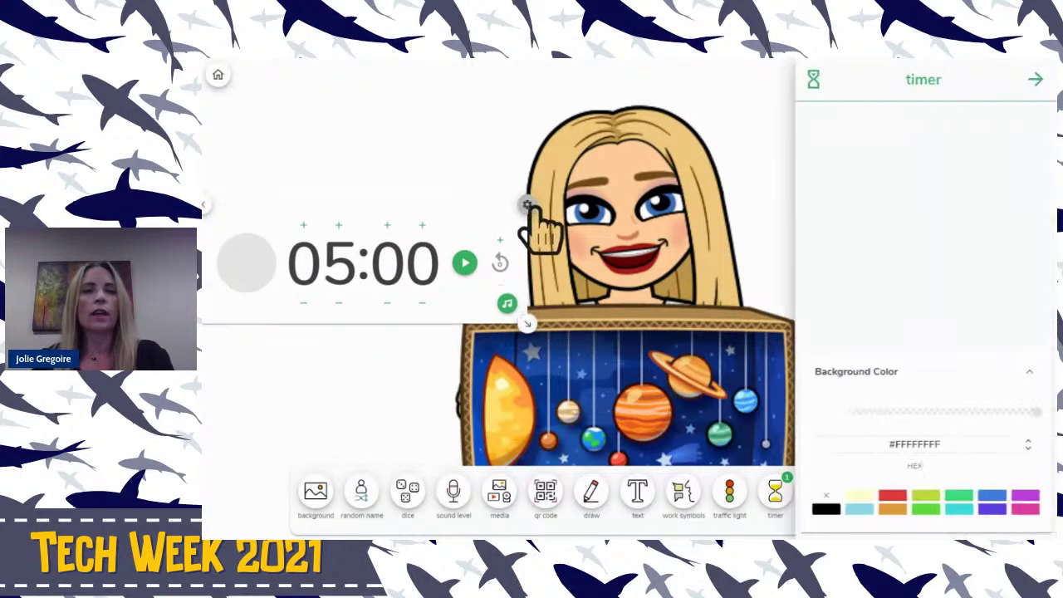
click(994, 511)
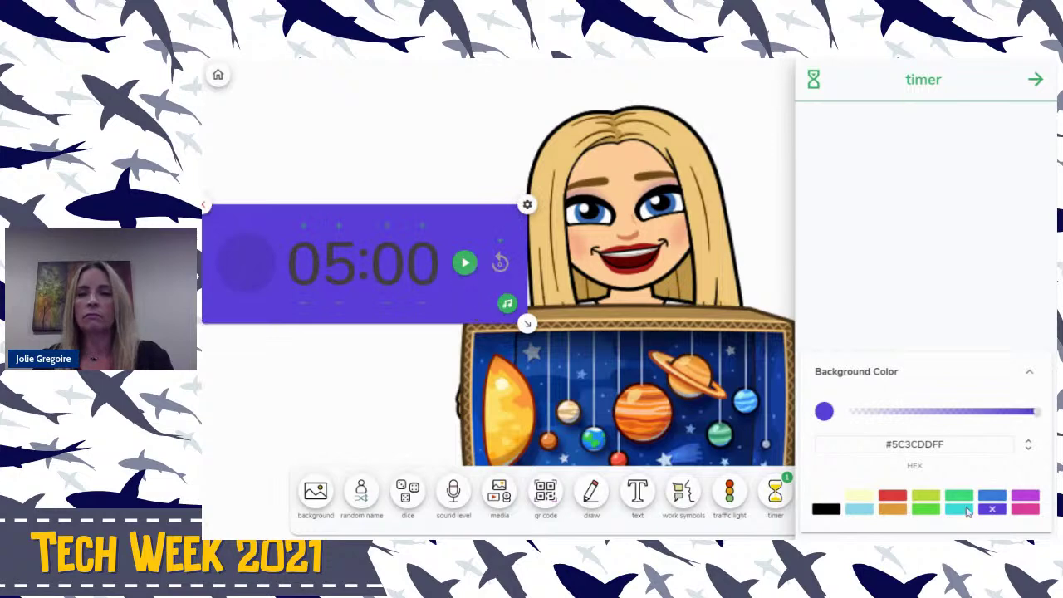
click(926, 498)
drag(422, 238, 414, 148)
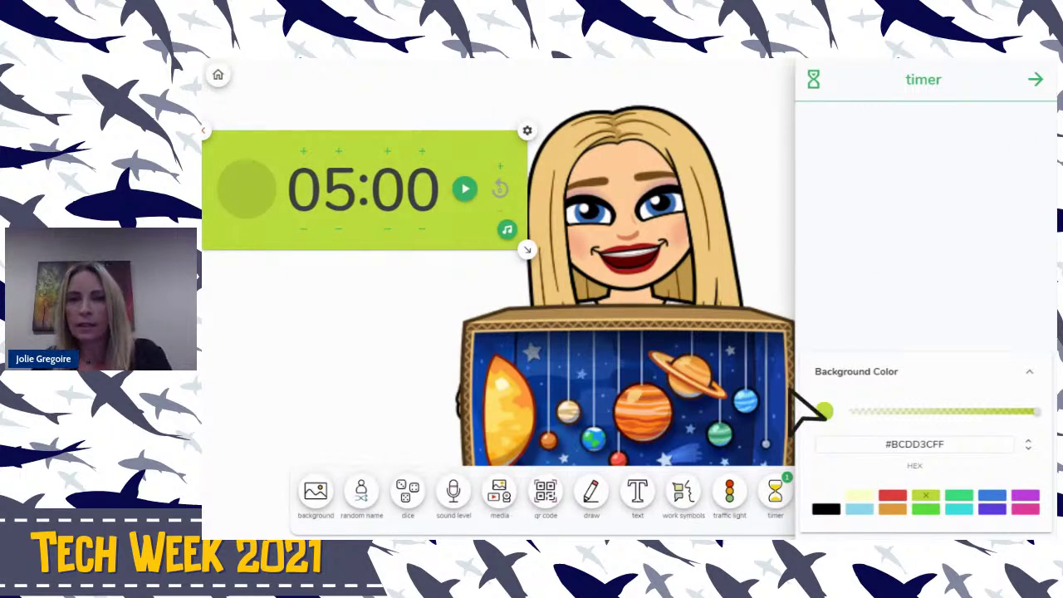
Preview the timer's alarm sounds one after another, from the first in the row to the last
click(506, 229)
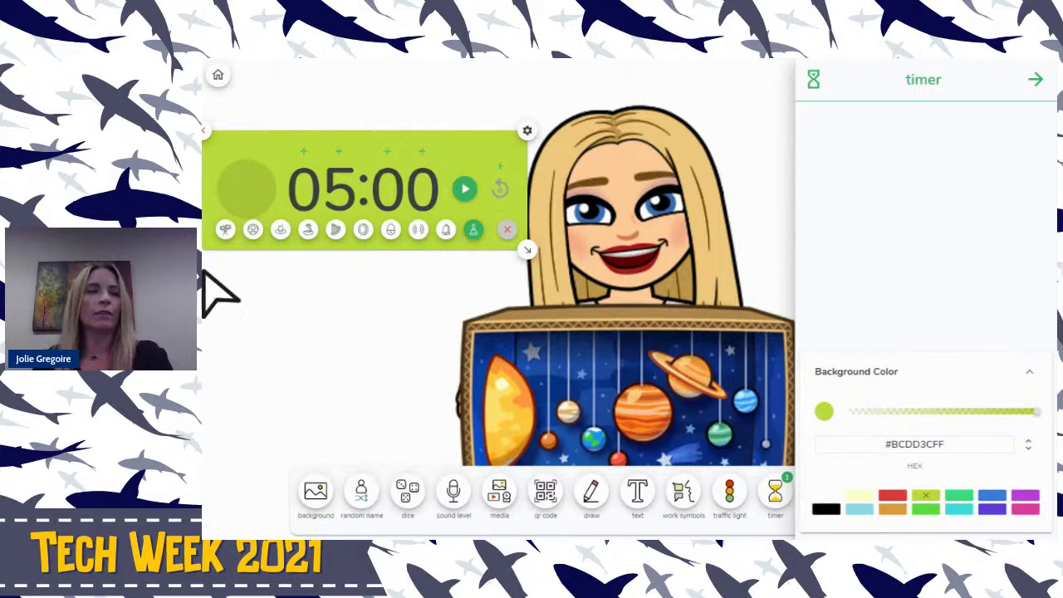
click(225, 230)
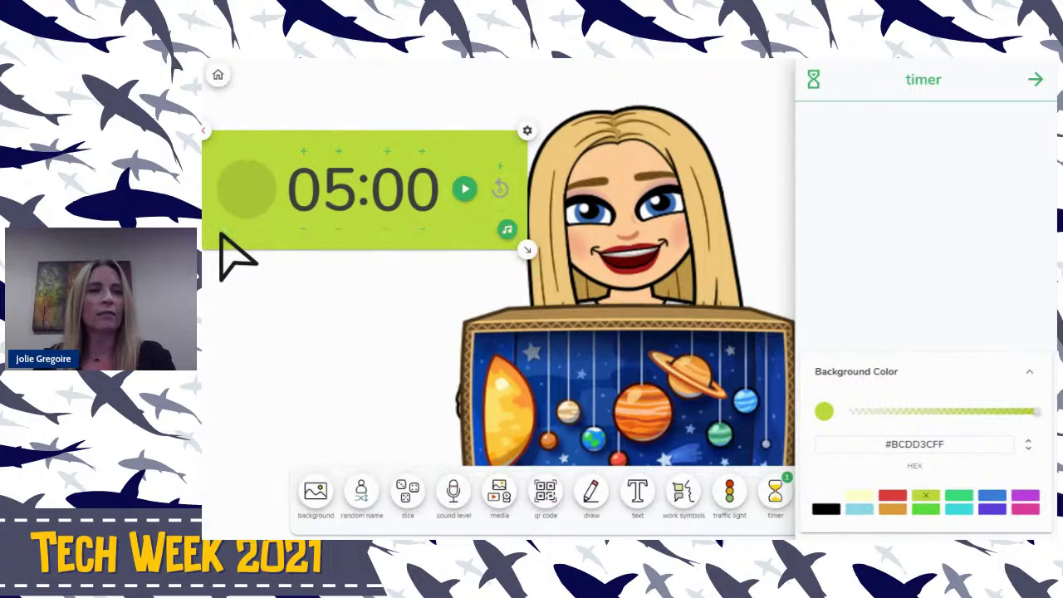
click(506, 231)
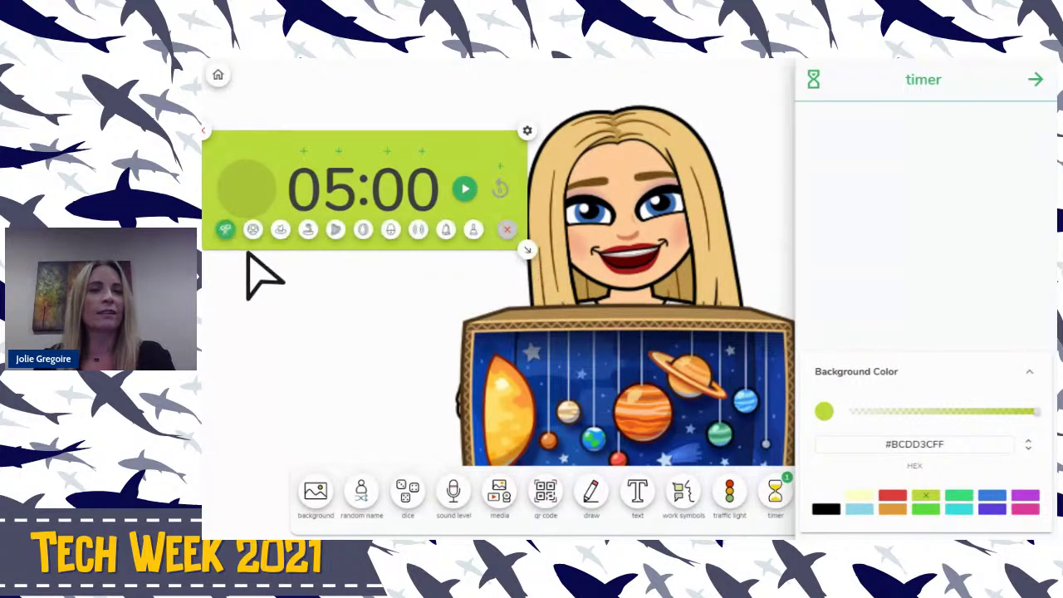
click(254, 230)
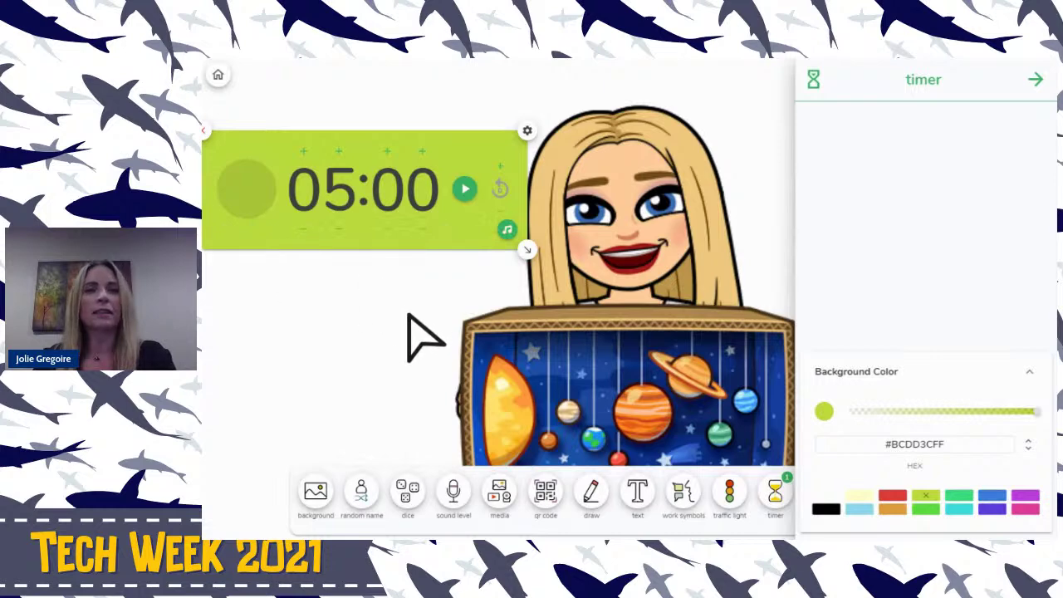
click(508, 233)
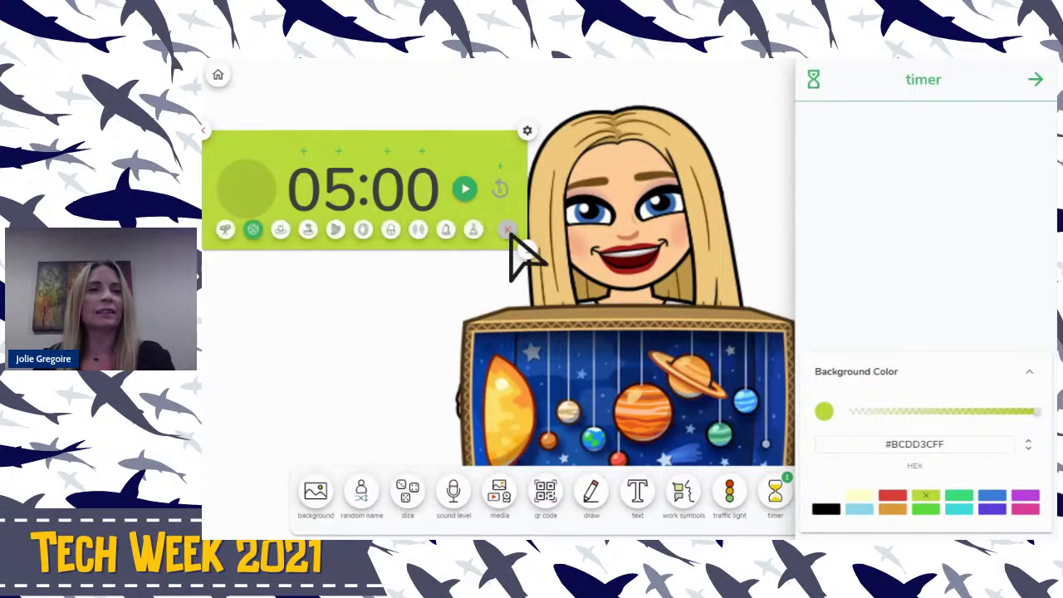
click(303, 235)
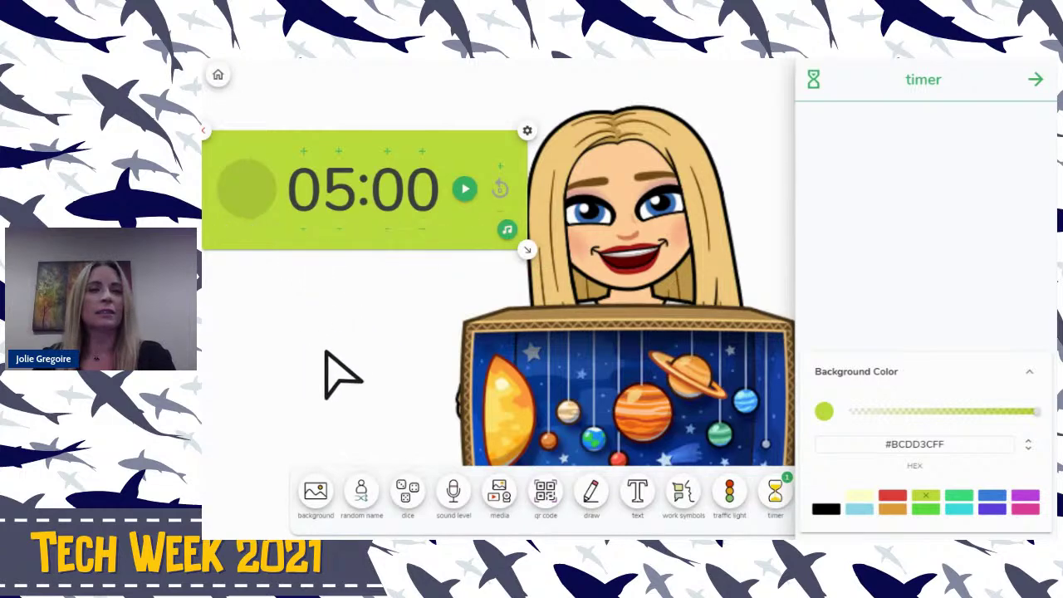
click(507, 230)
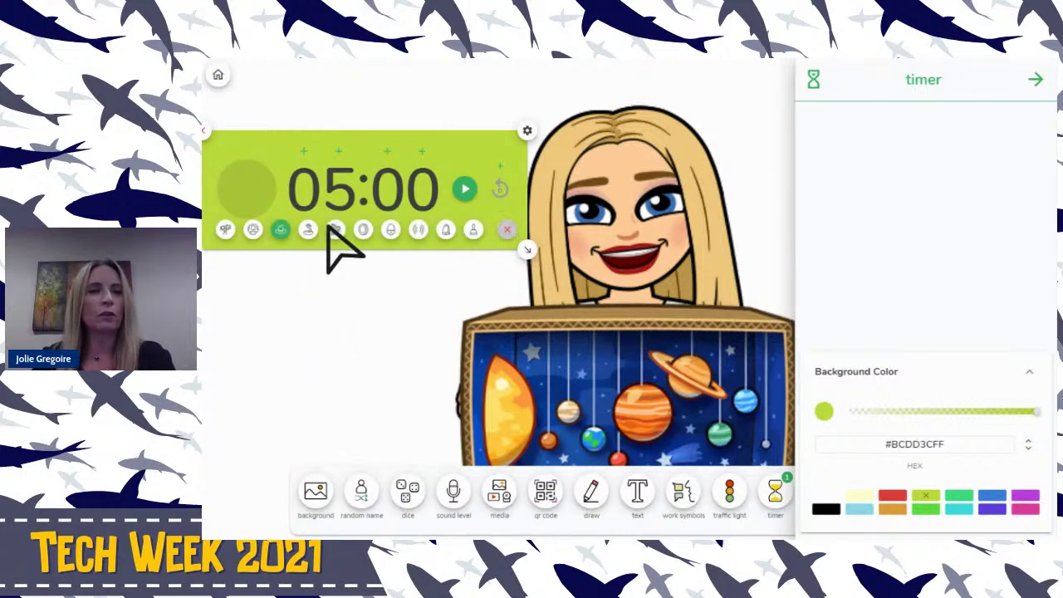
click(309, 229)
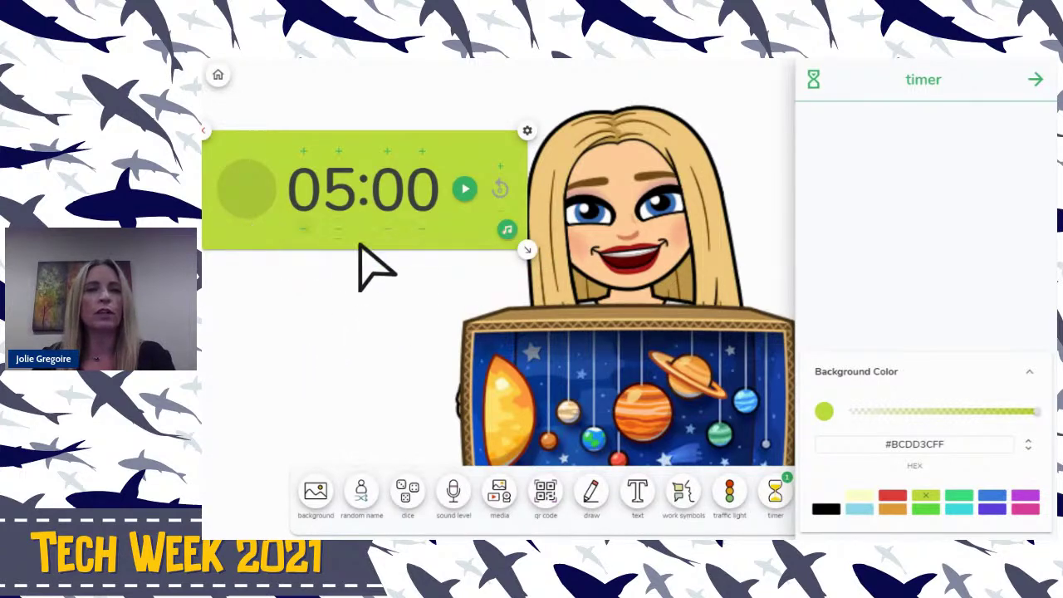
click(508, 232)
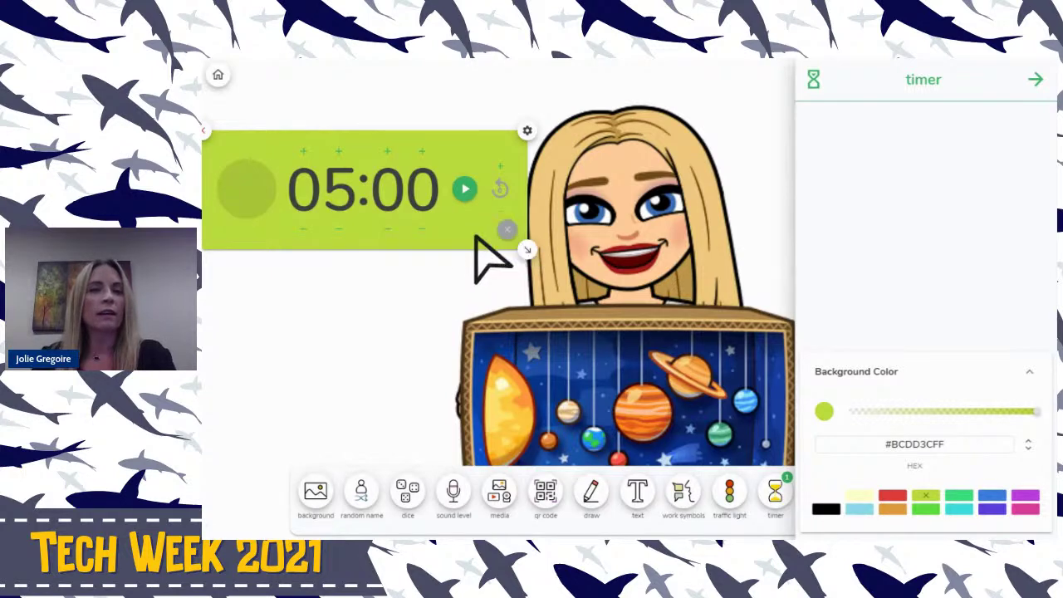
click(337, 230)
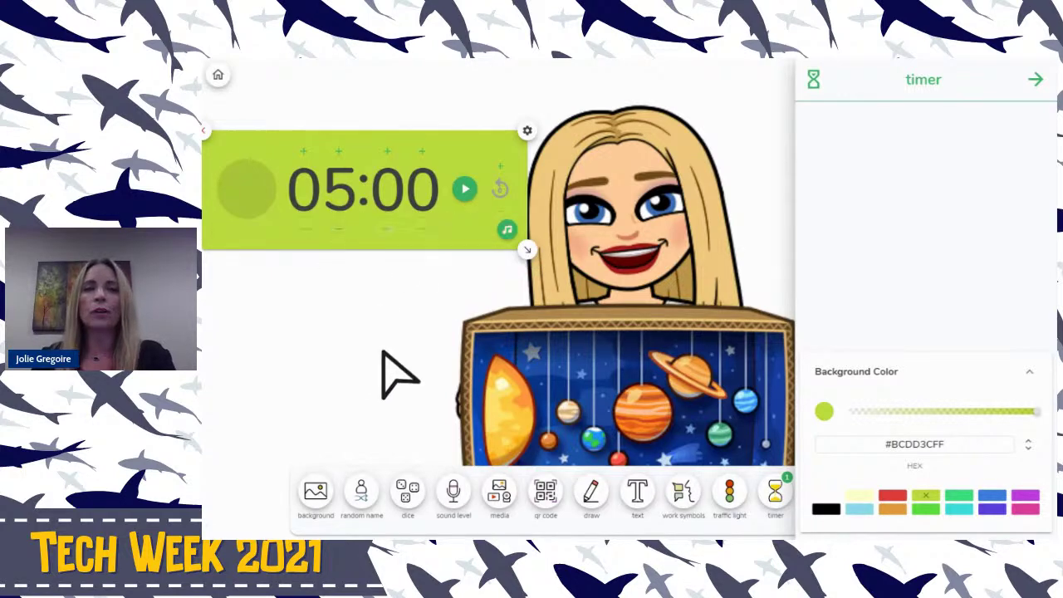
click(507, 232)
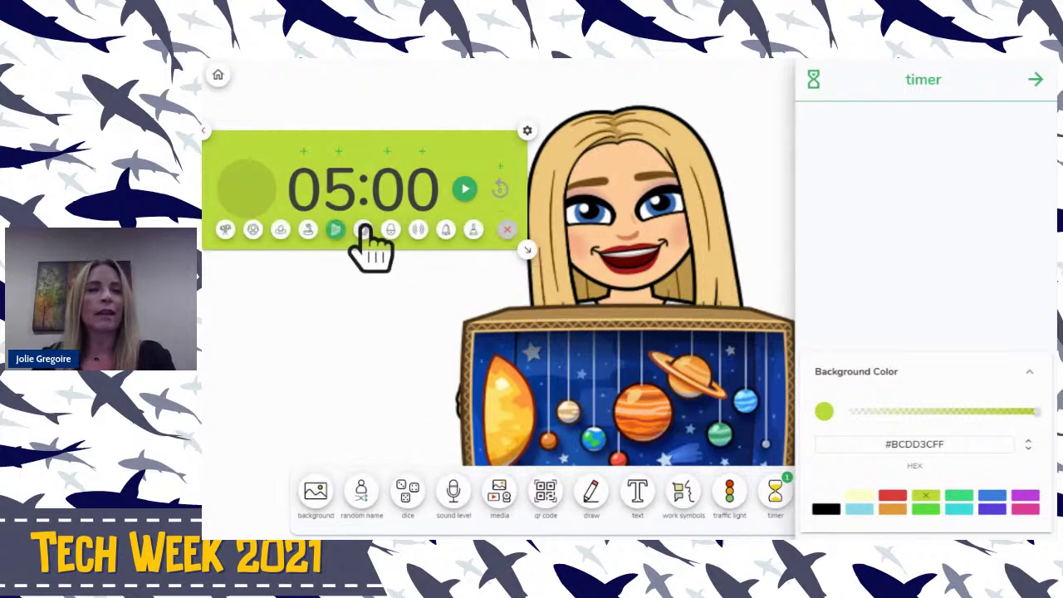
click(365, 230)
click(508, 231)
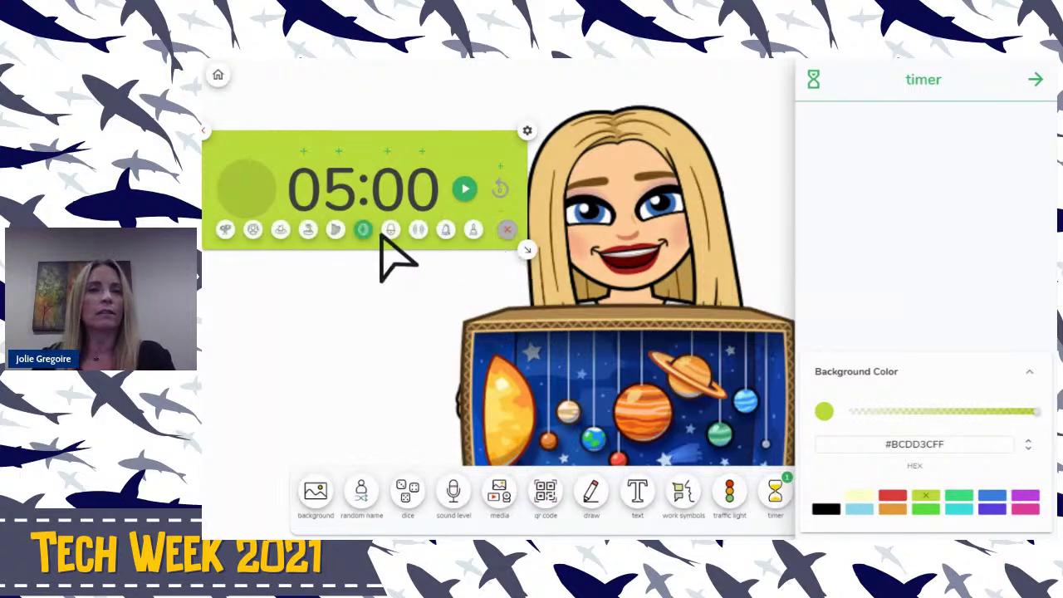
click(393, 232)
click(507, 232)
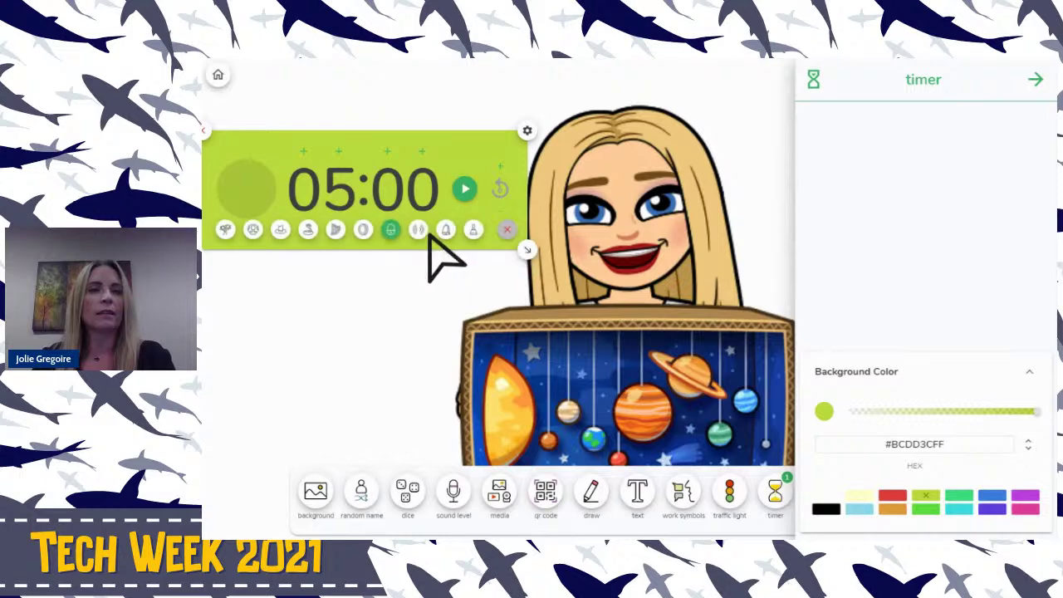
click(418, 230)
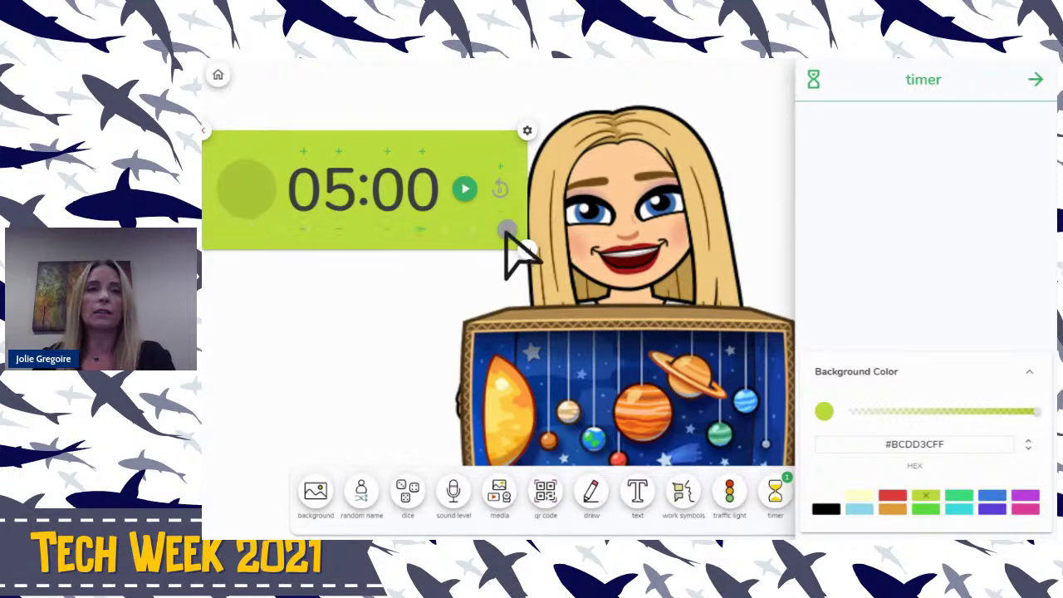
click(508, 231)
click(445, 230)
click(507, 230)
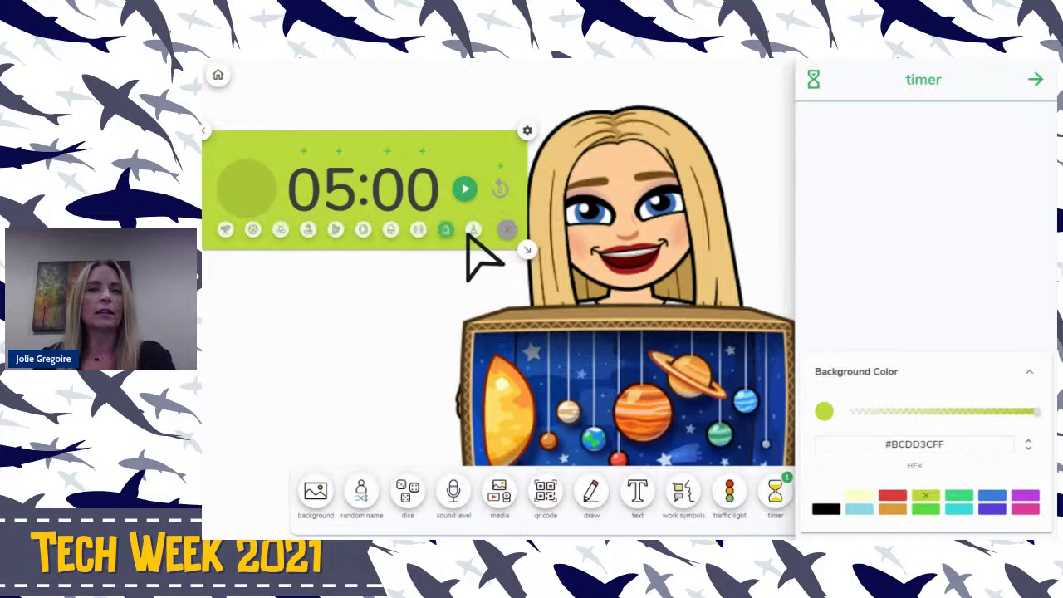
click(472, 232)
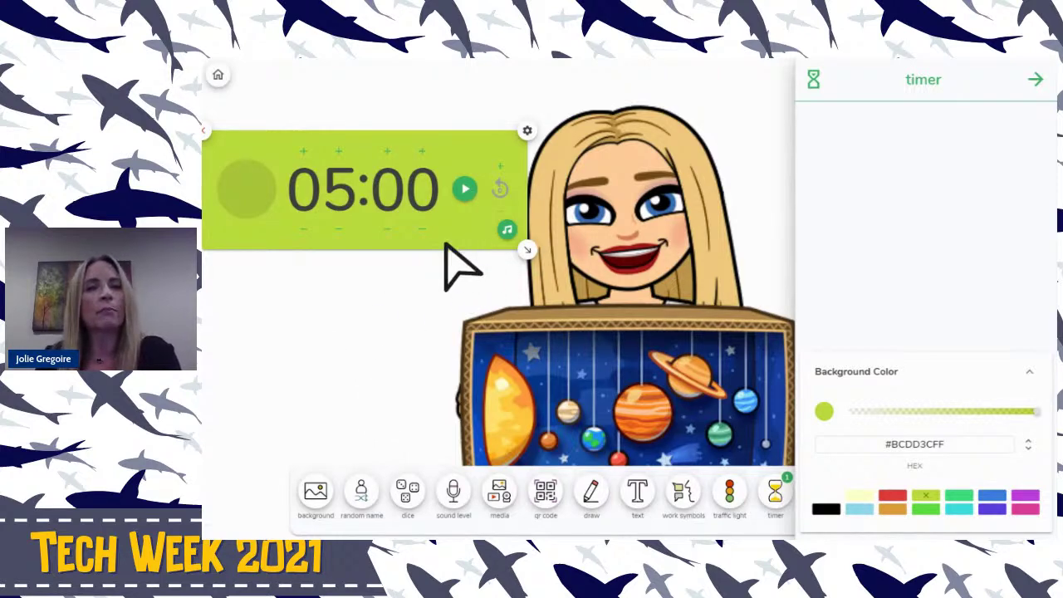
click(507, 231)
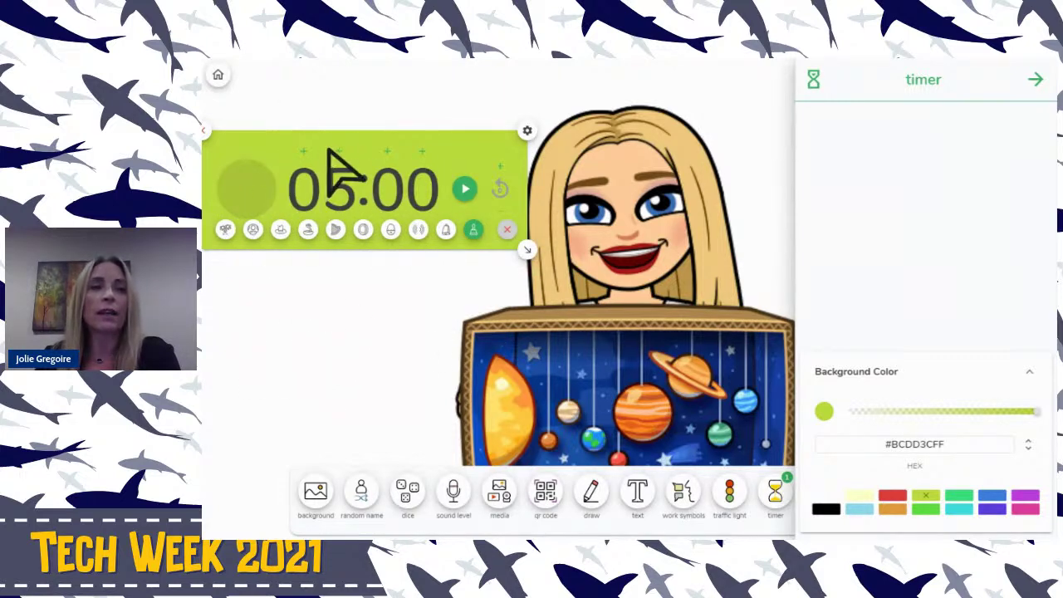
Shift the timer slightly to the right, close its settings and remove the widget
drag(332, 153, 350, 149)
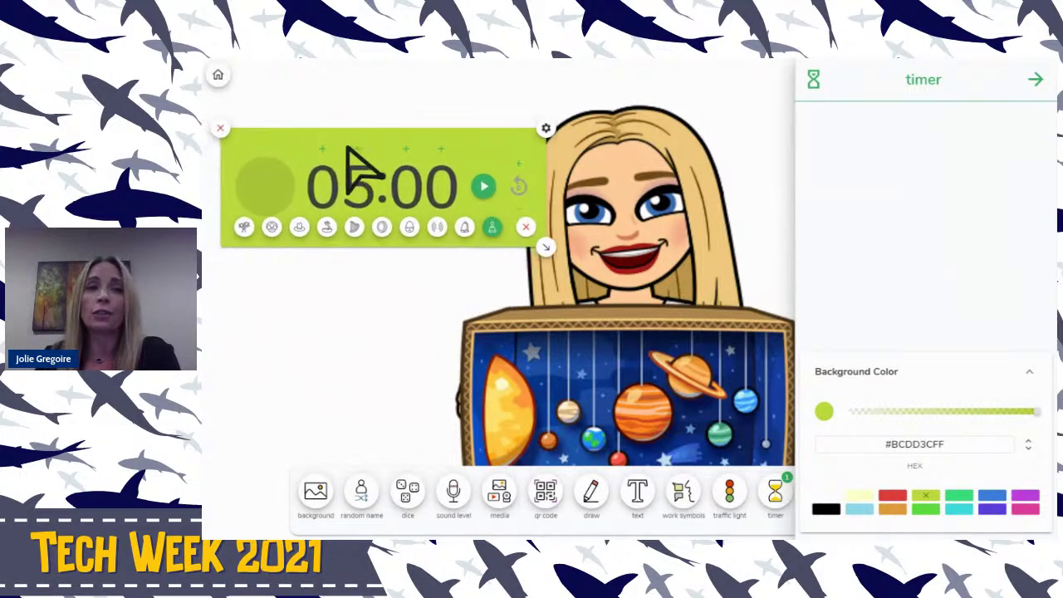
click(1036, 82)
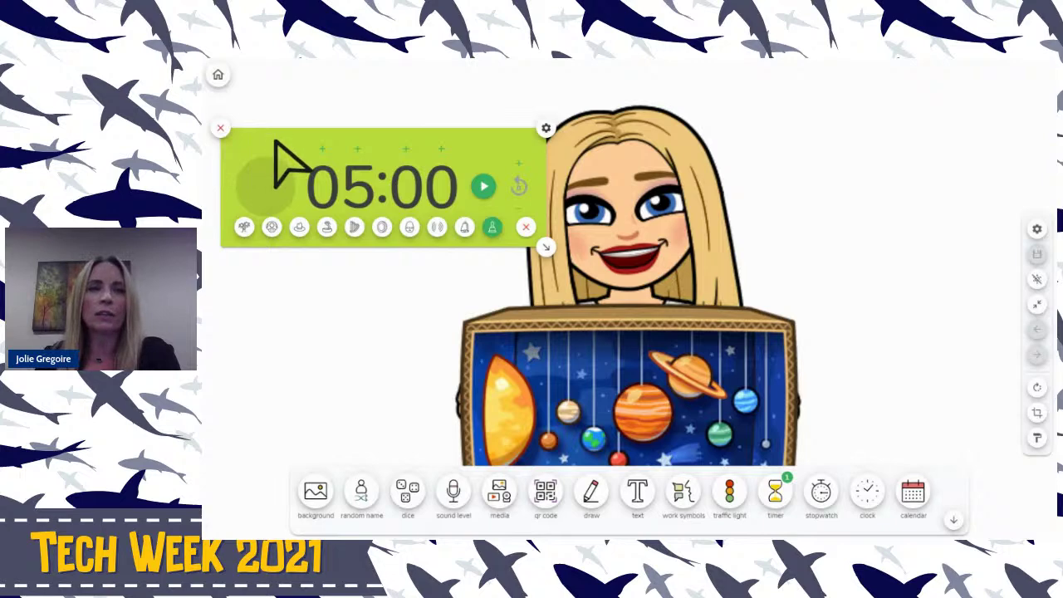
click(220, 129)
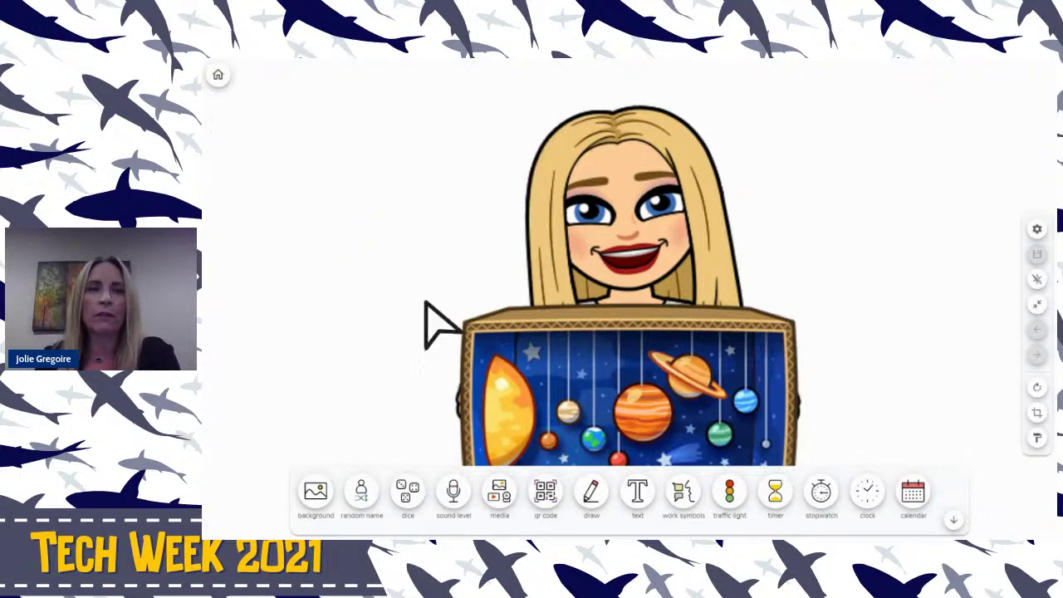
Add a stopwatch widget, place it beside the picture's head, narrow it slightly and start it
click(828, 502)
drag(878, 276, 878, 116)
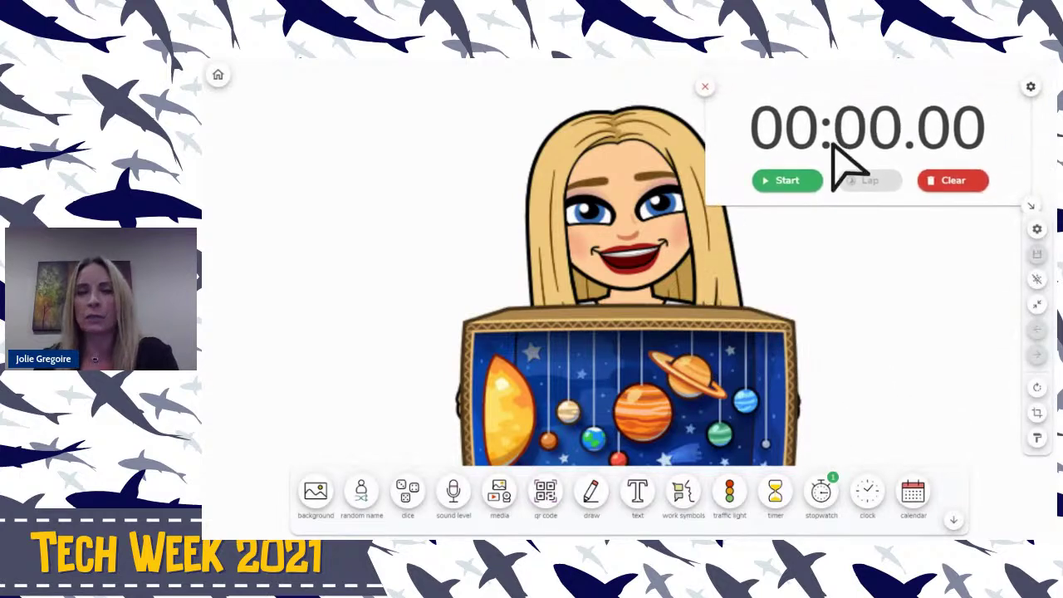
drag(1027, 205, 988, 206)
drag(825, 199, 845, 197)
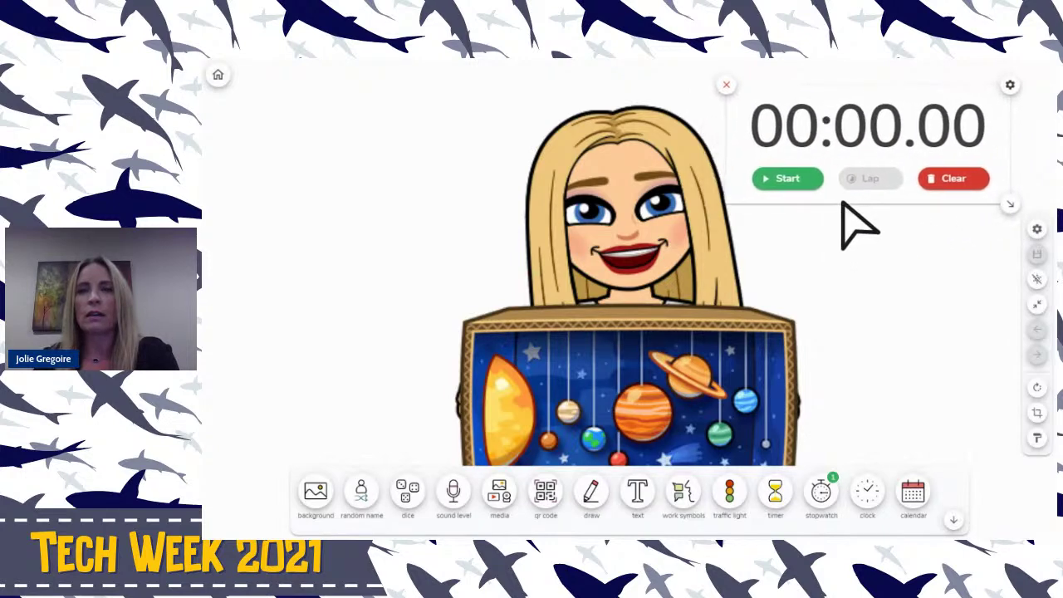
click(787, 178)
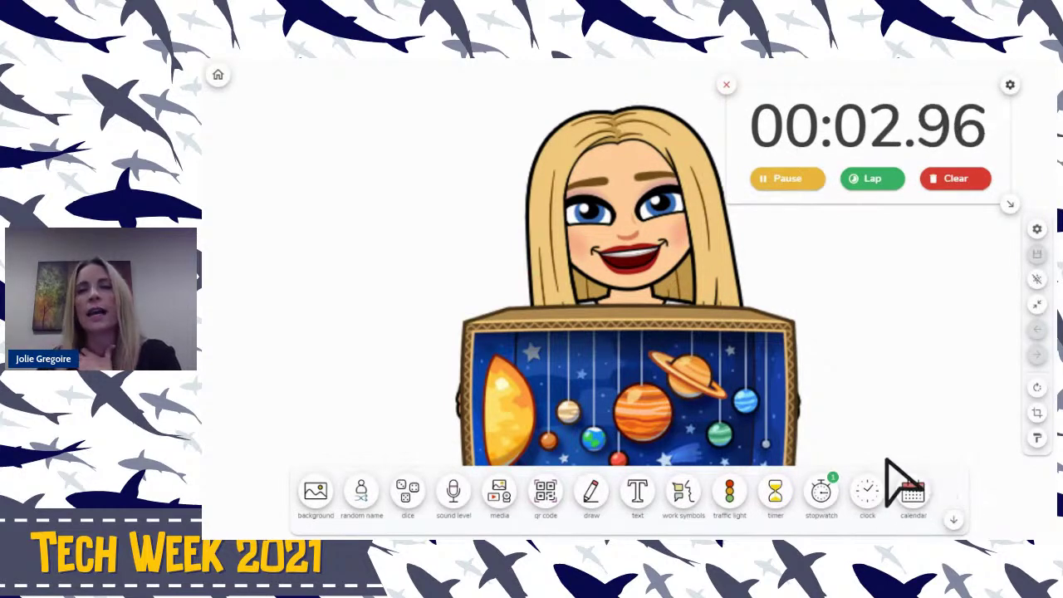
View the stopwatch's background color settings, pause the running stopwatch and remove the widget
click(1010, 84)
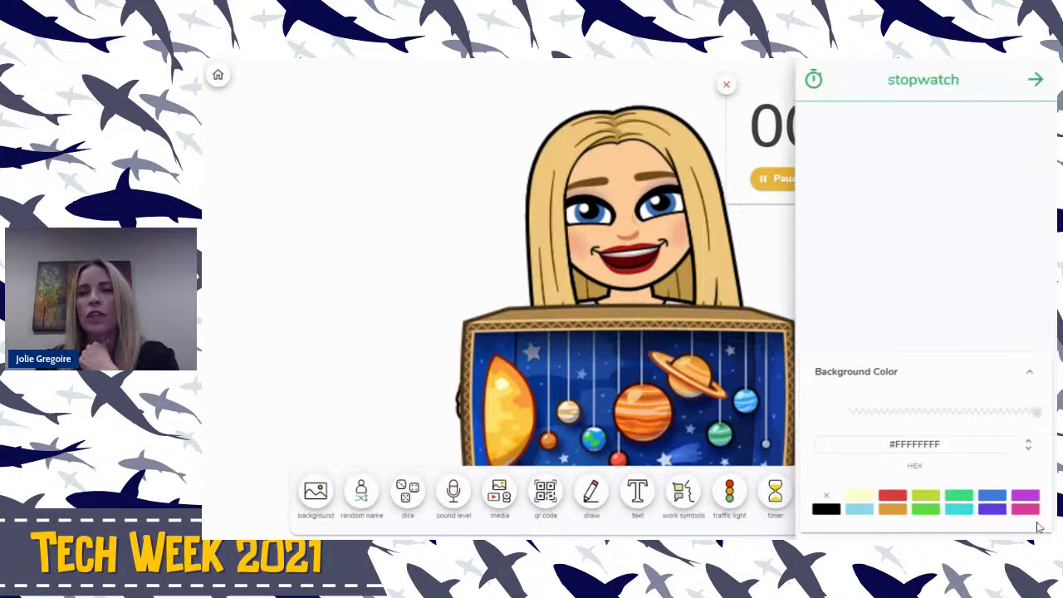
click(1036, 79)
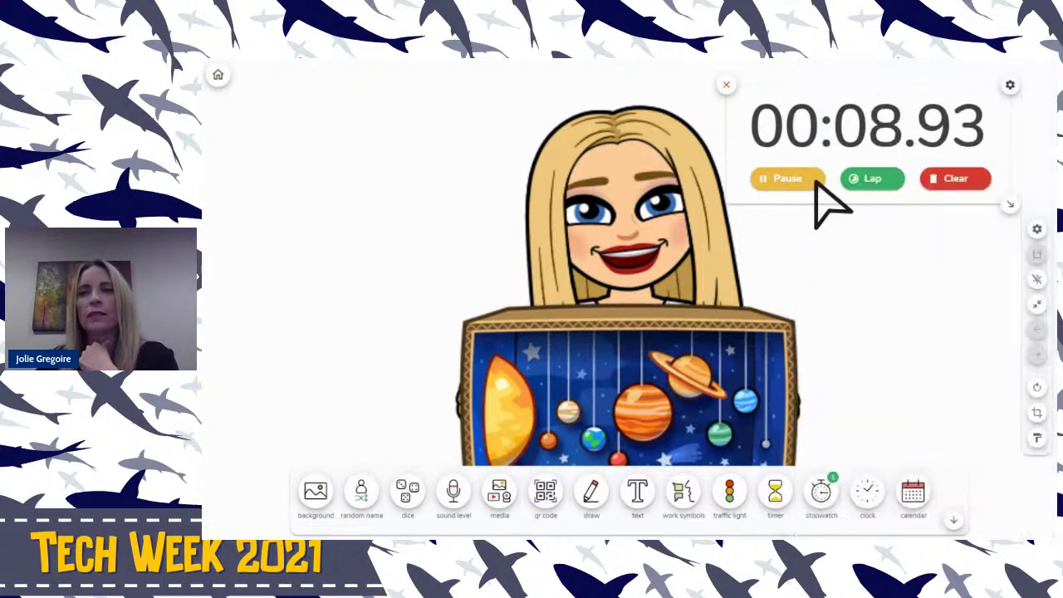
click(816, 181)
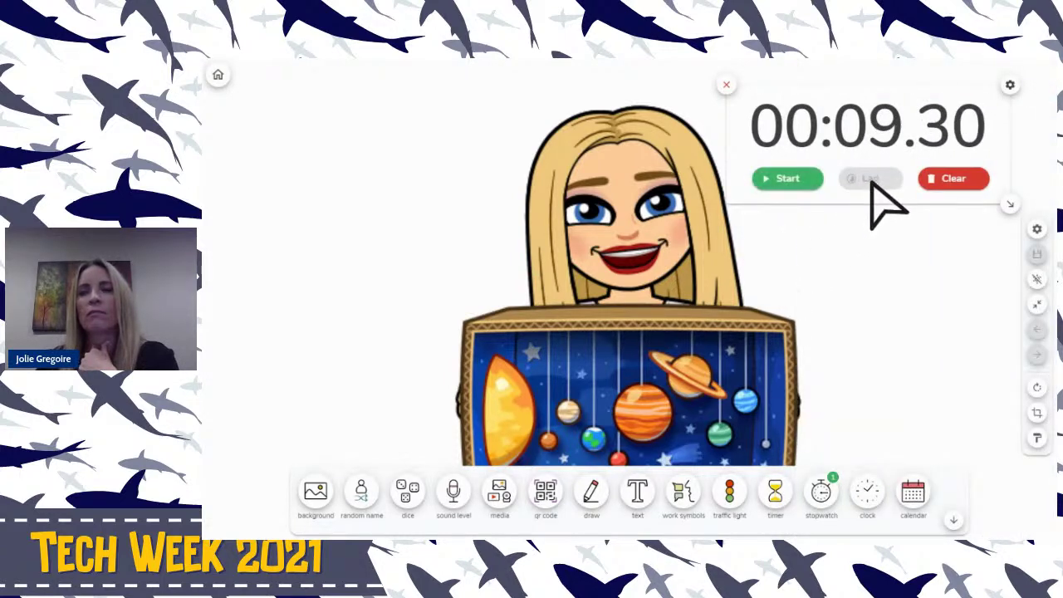
click(726, 86)
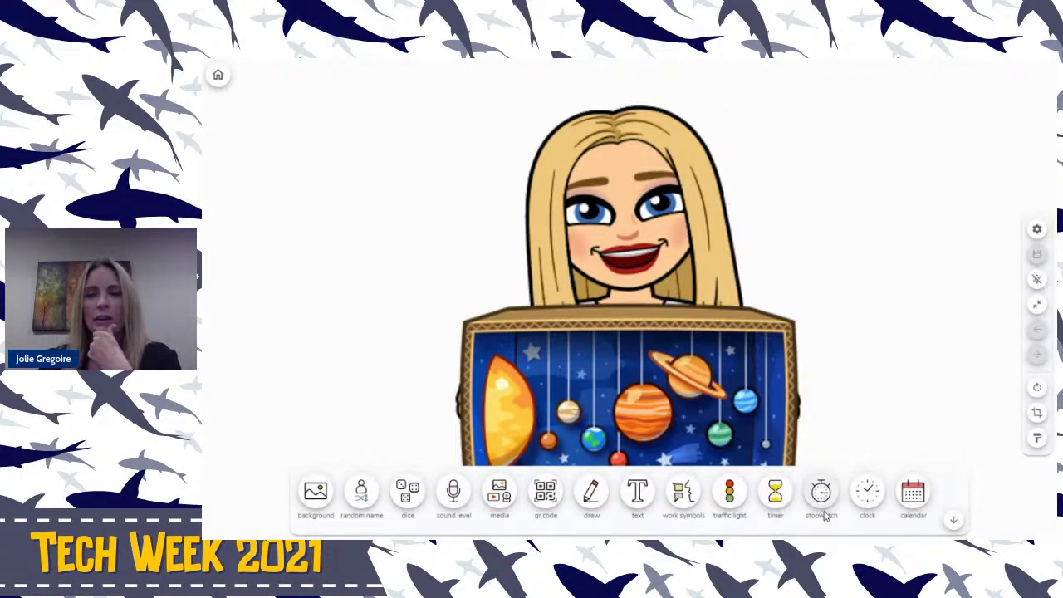
Add a clock widget, enlarge it until only the analog face shows and place it beside the picture
click(872, 503)
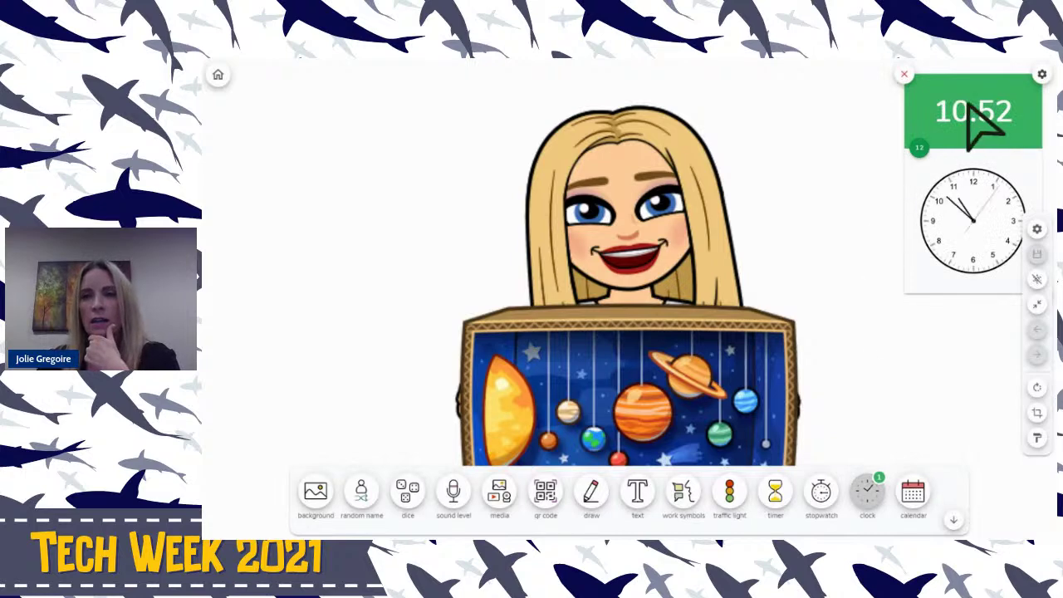
drag(968, 96, 871, 107)
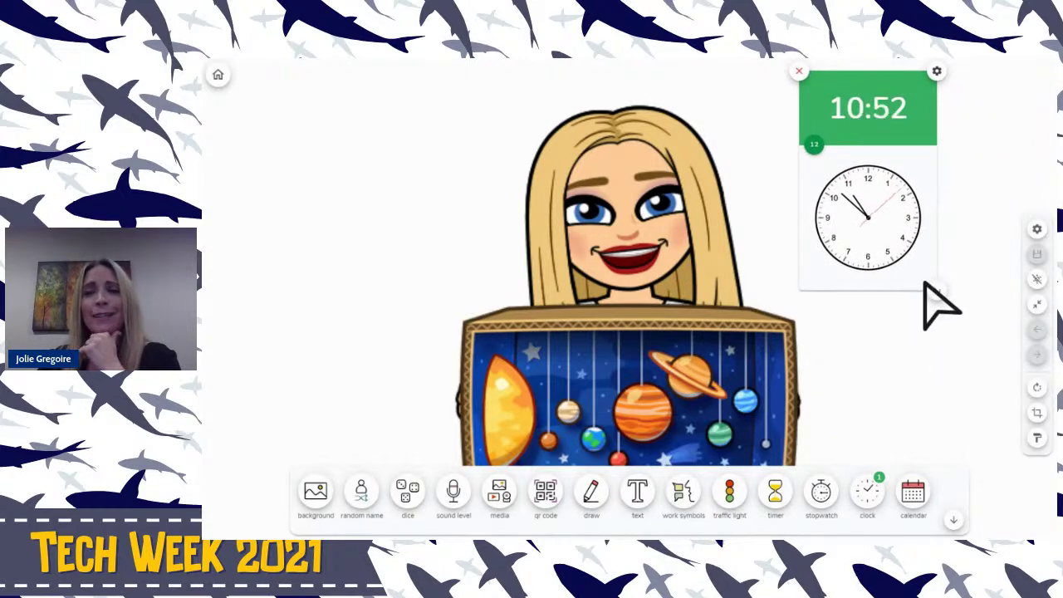
drag(932, 288, 998, 306)
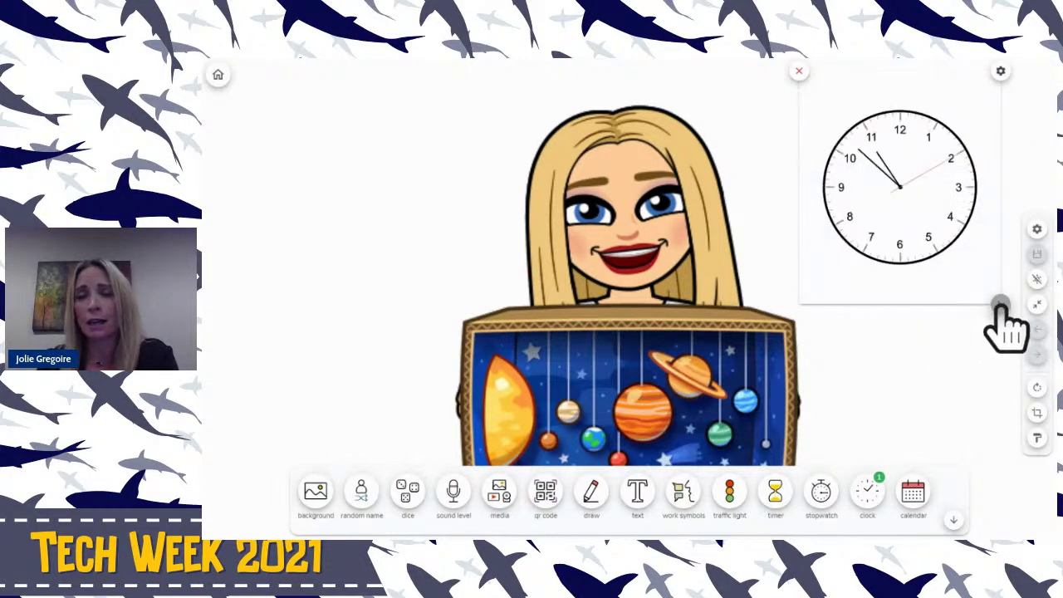
drag(929, 297, 944, 379)
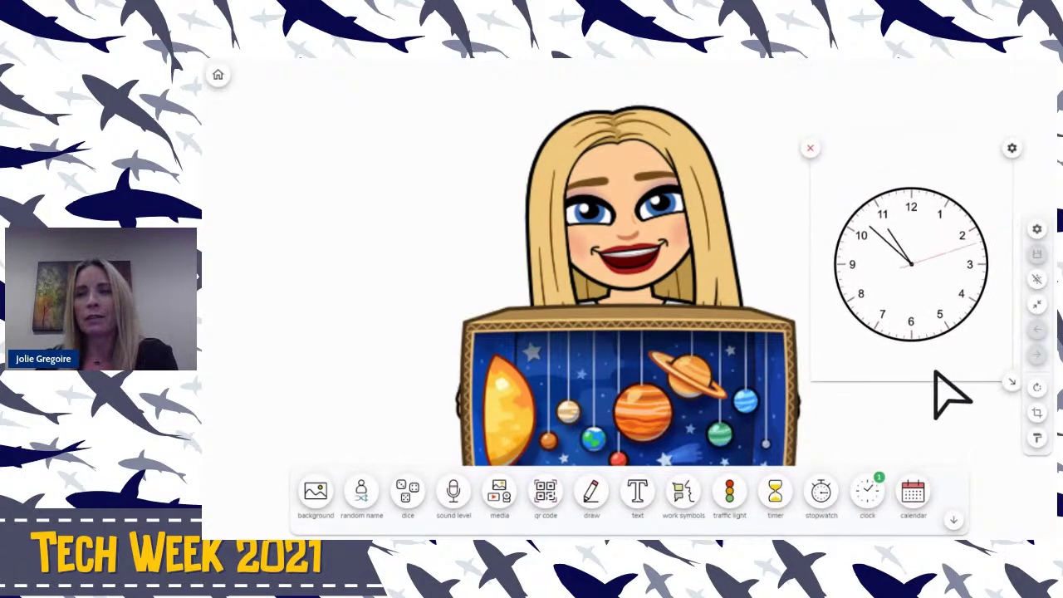
View the clock's background color settings, then remove the clock and the stray stopwatch widget
click(1012, 149)
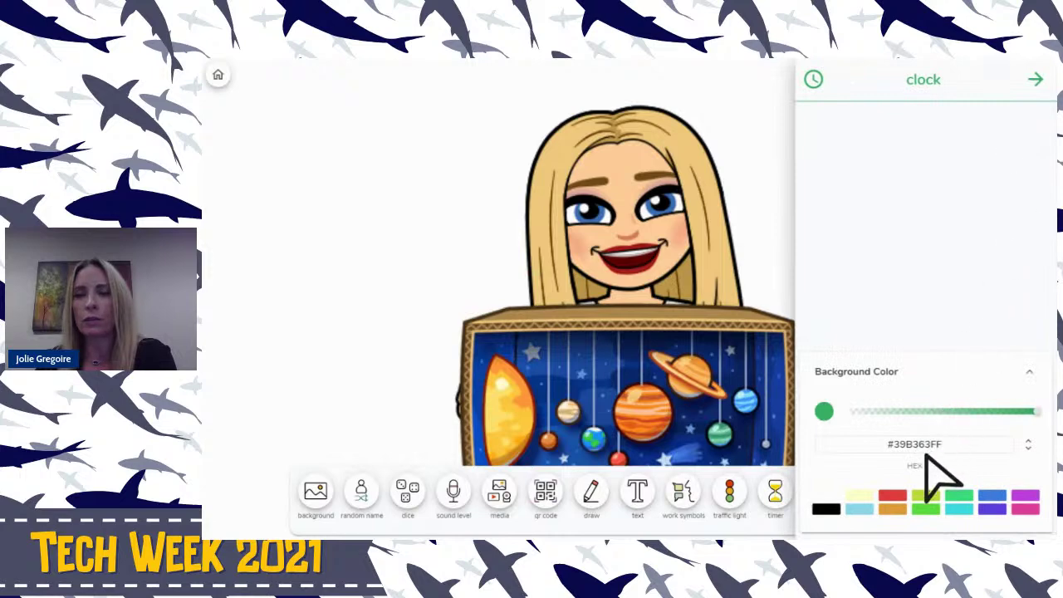
click(1038, 82)
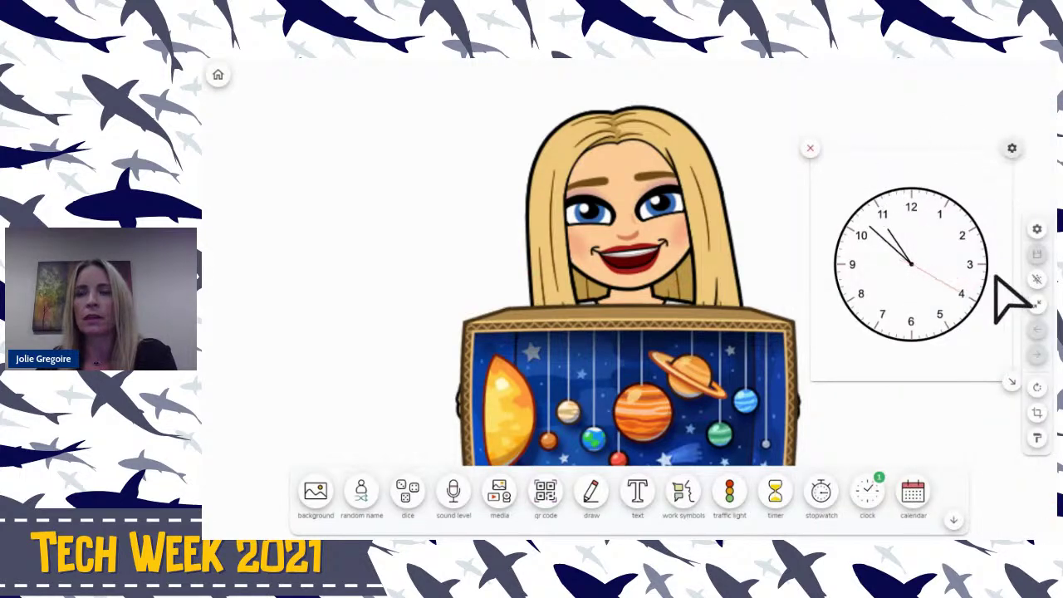
click(810, 148)
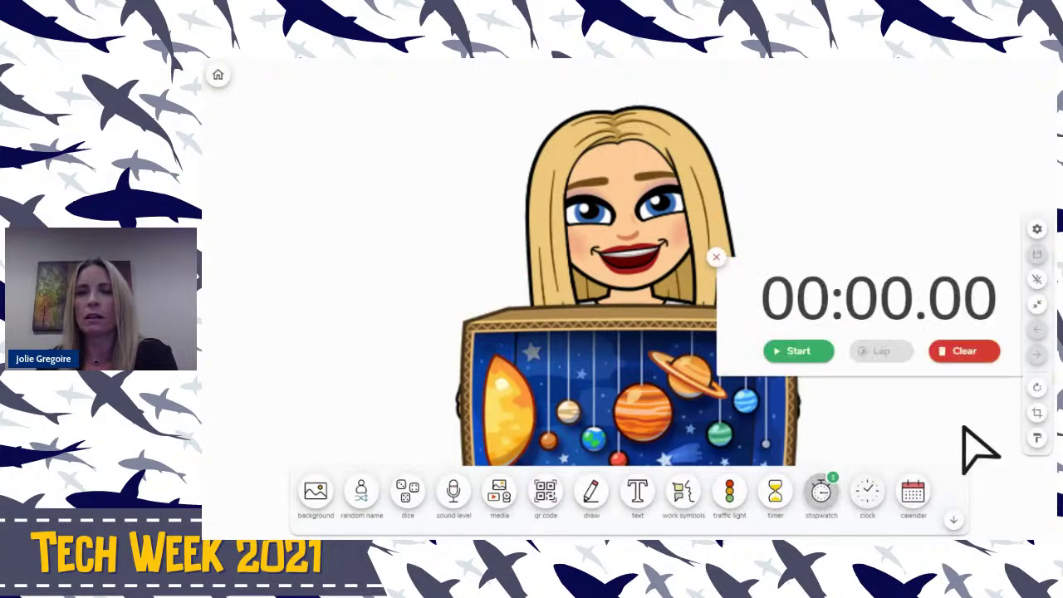
click(716, 257)
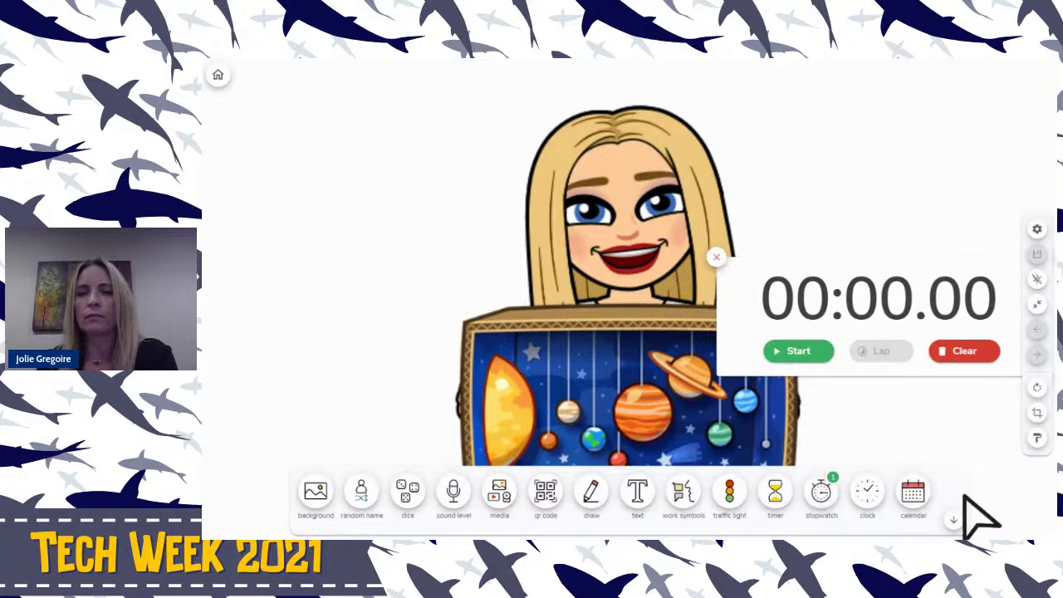
Add a clock widget, switch its digital display to the 12-hour AM/PM format and view its background color settings
click(872, 502)
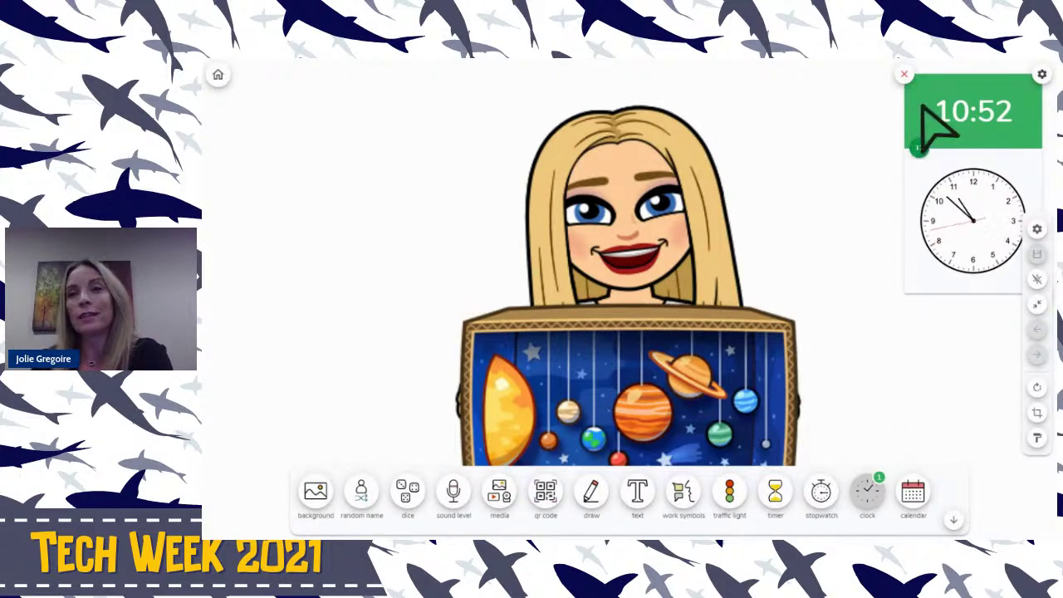
drag(938, 130, 913, 133)
click(893, 155)
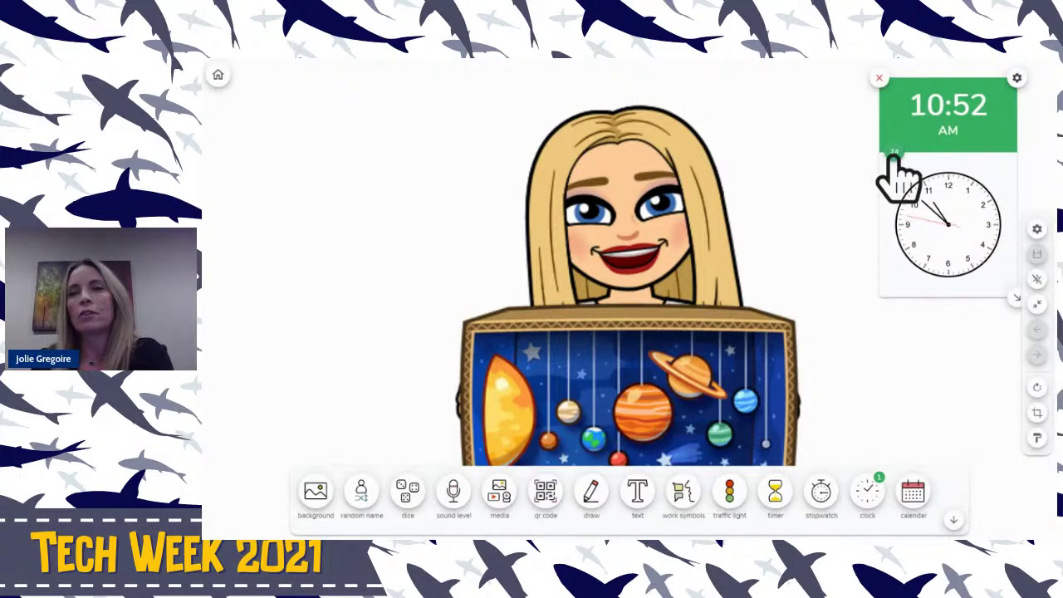
click(893, 155)
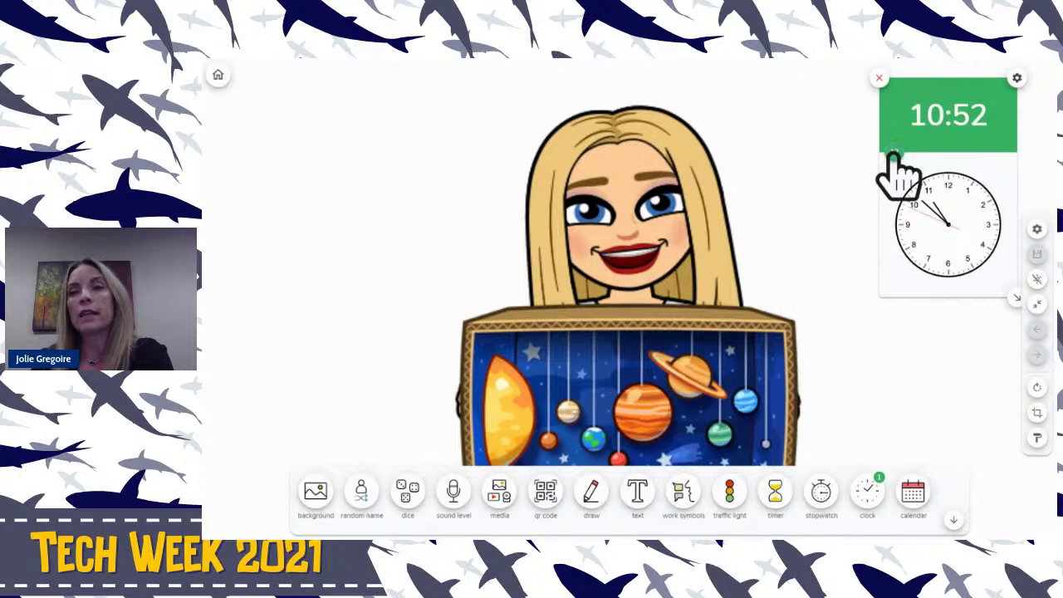
click(893, 155)
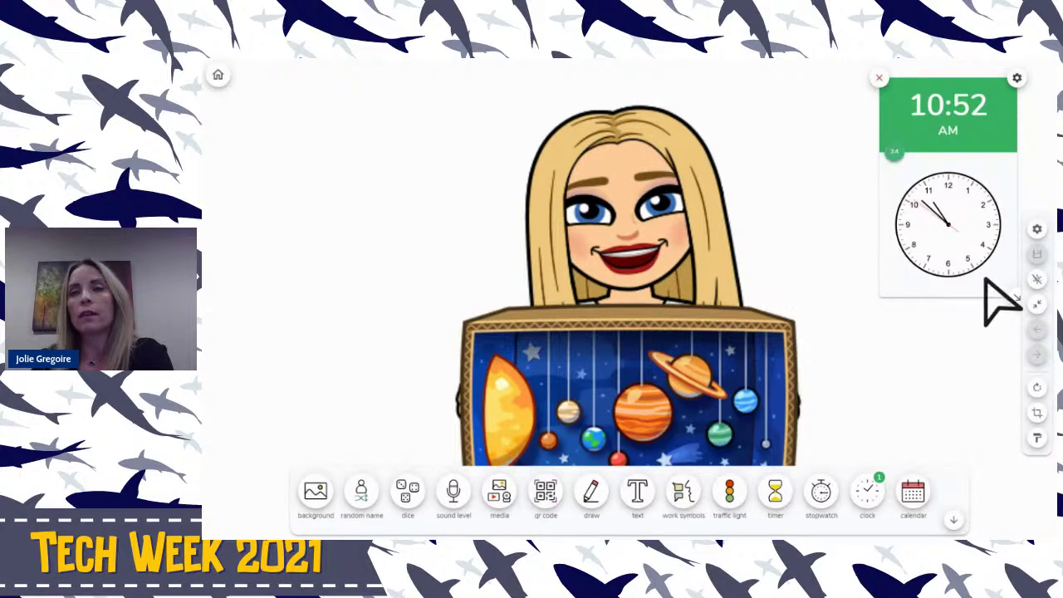
click(1017, 79)
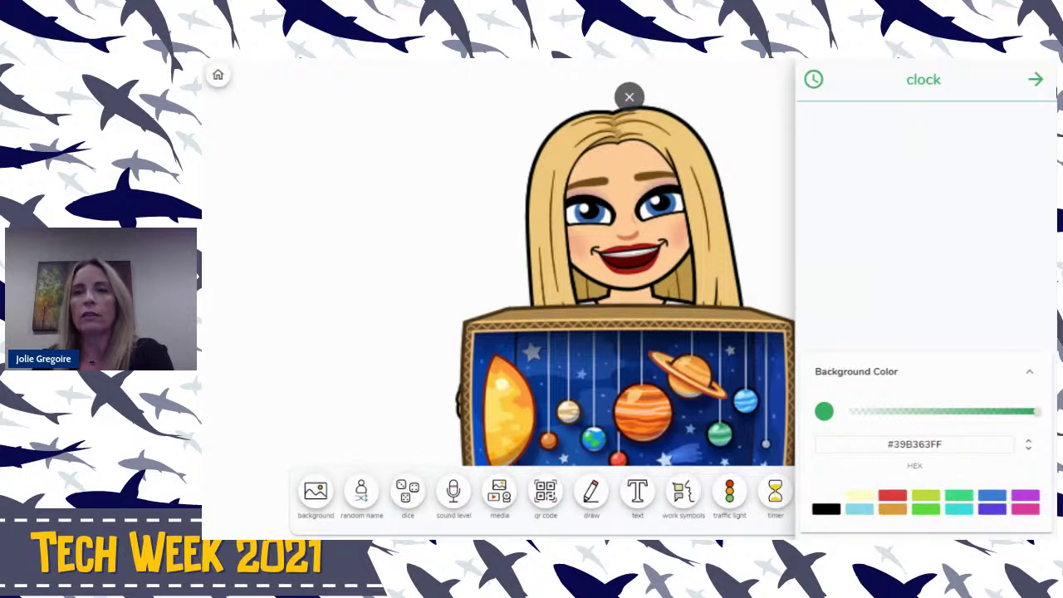
click(1038, 80)
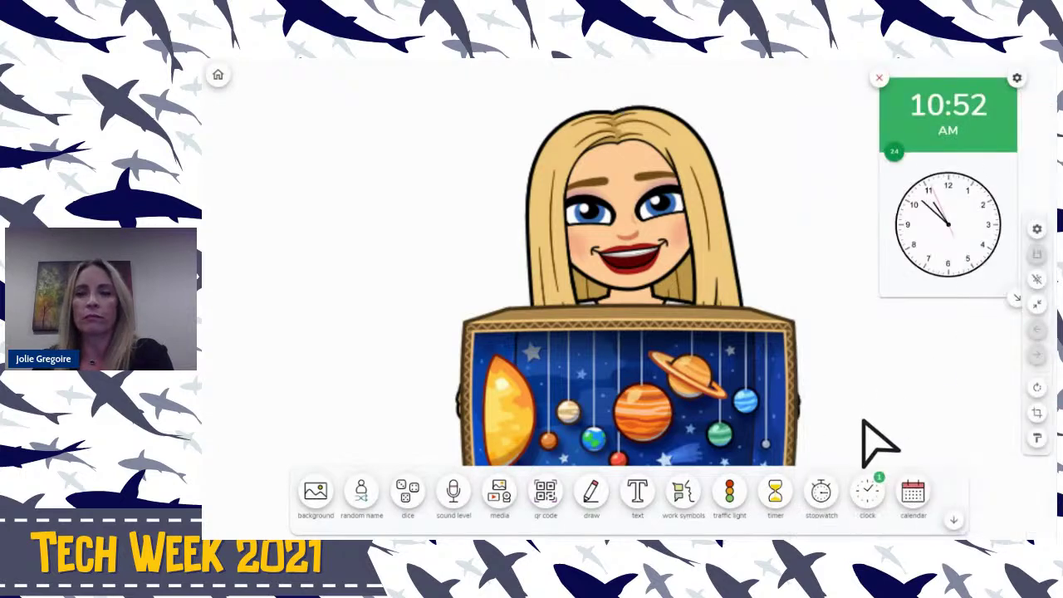
Add a calendar widget, remove the clock behind it and enlarge the calendar
click(915, 498)
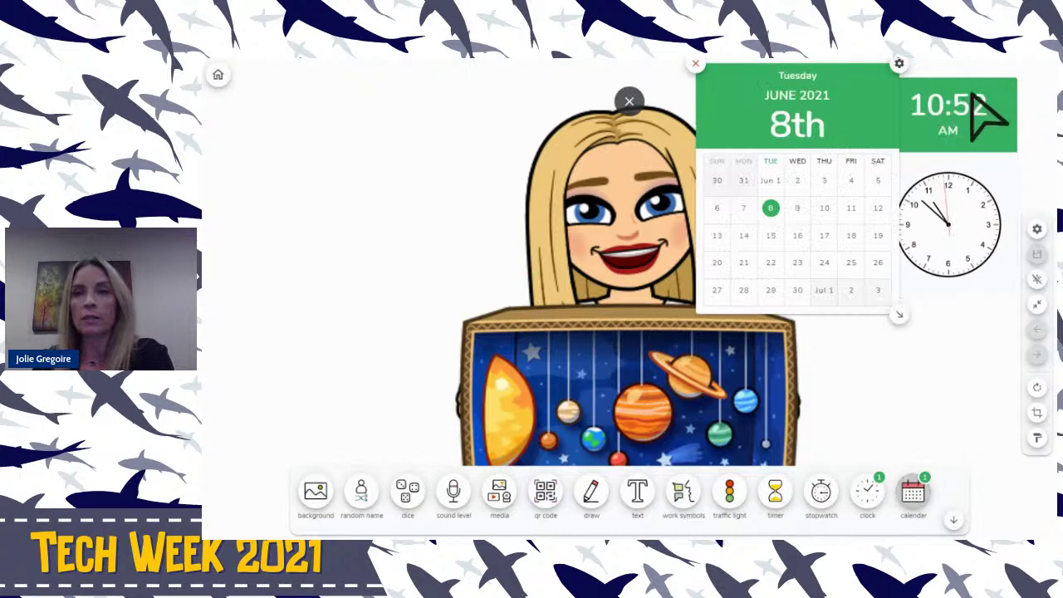
drag(973, 107, 1005, 187)
click(895, 212)
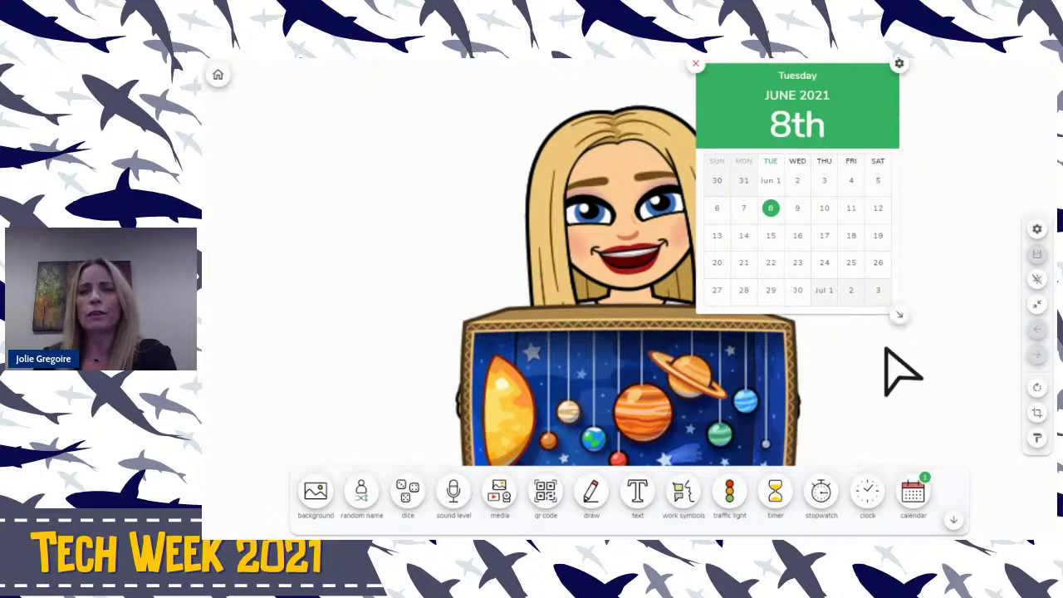
drag(896, 315, 1005, 390)
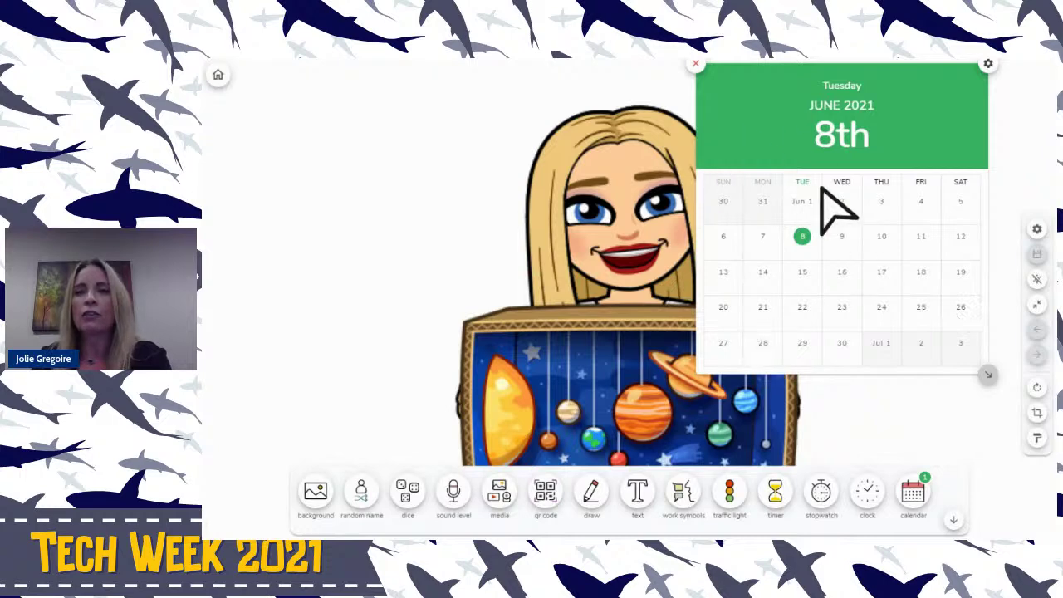
Set the calendar's background color to turquoise, move the calendar lower and remove it
click(988, 65)
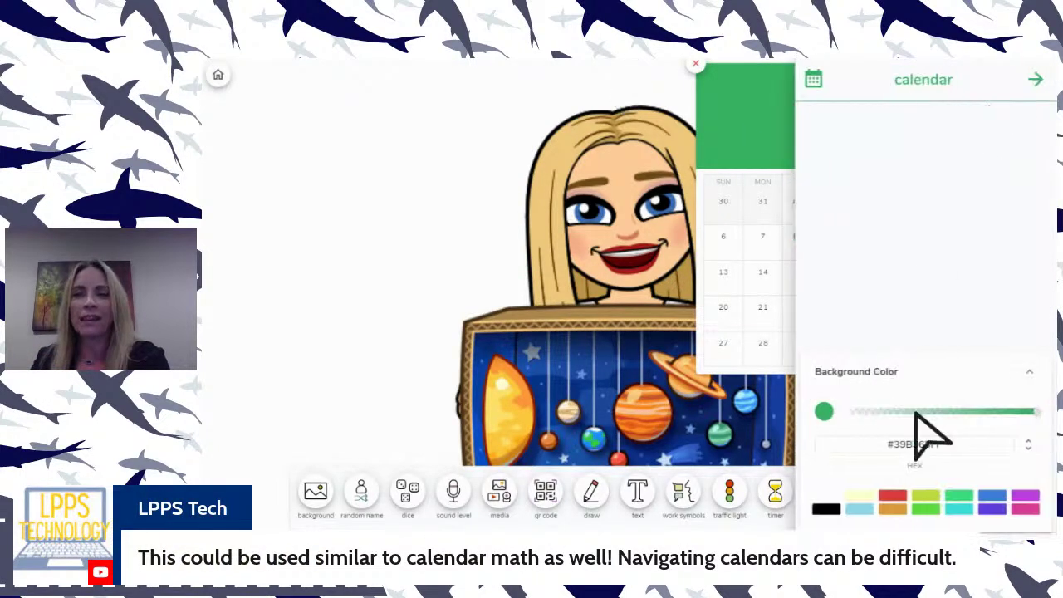
click(952, 510)
click(417, 178)
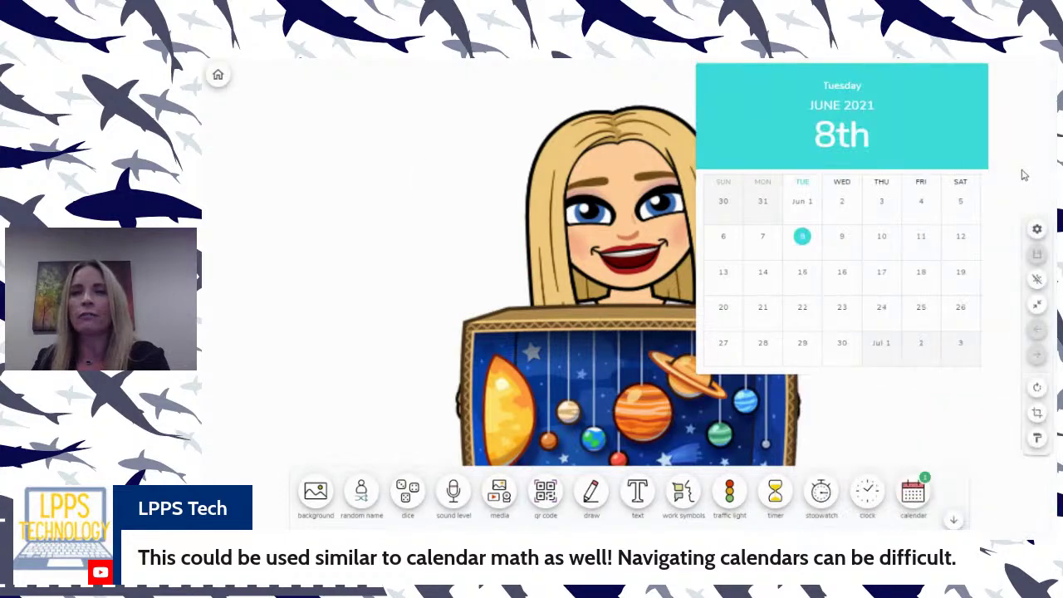
drag(951, 117, 951, 205)
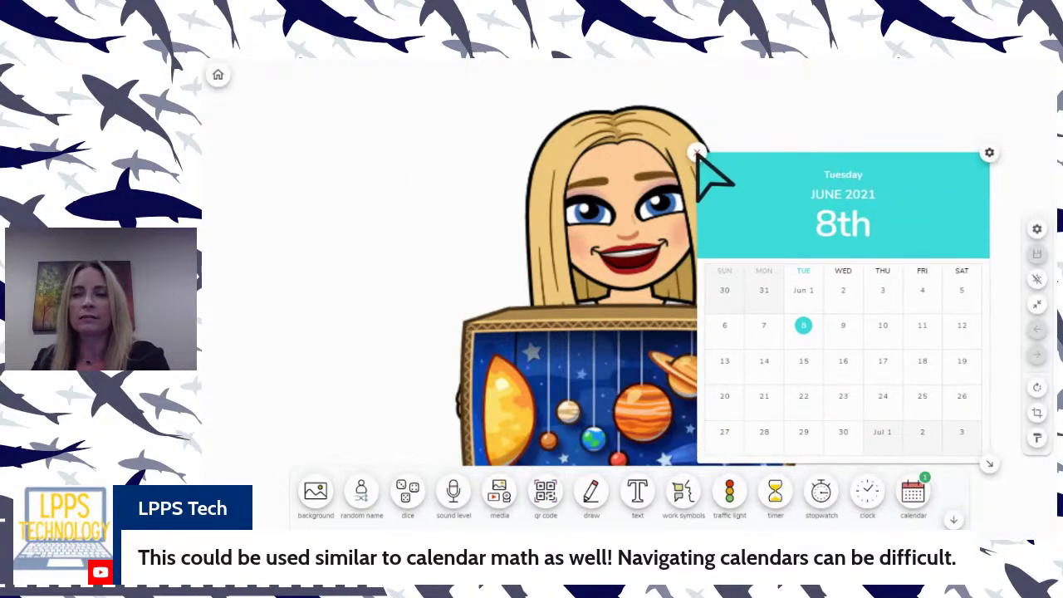
click(697, 153)
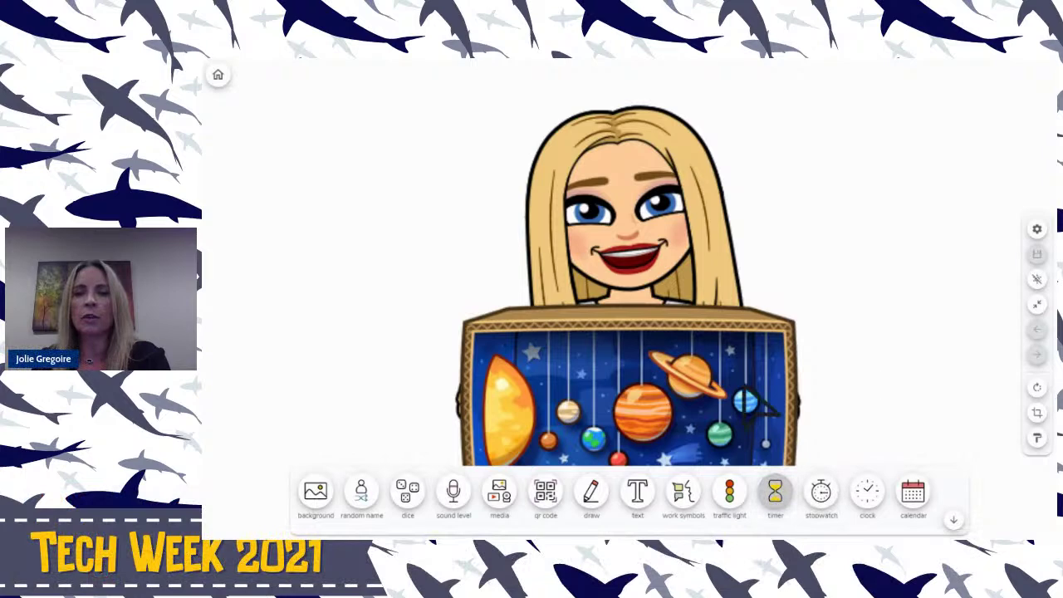
Add a timer widget beside the picture's head and a text widget reading "Welcome to school"
click(780, 503)
drag(849, 280, 893, 154)
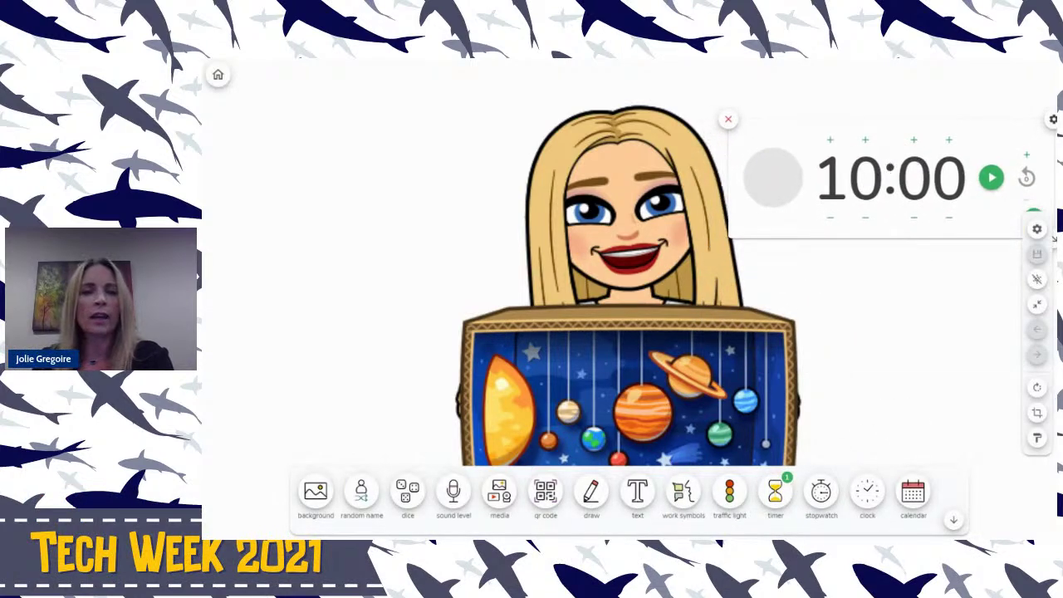
click(636, 496)
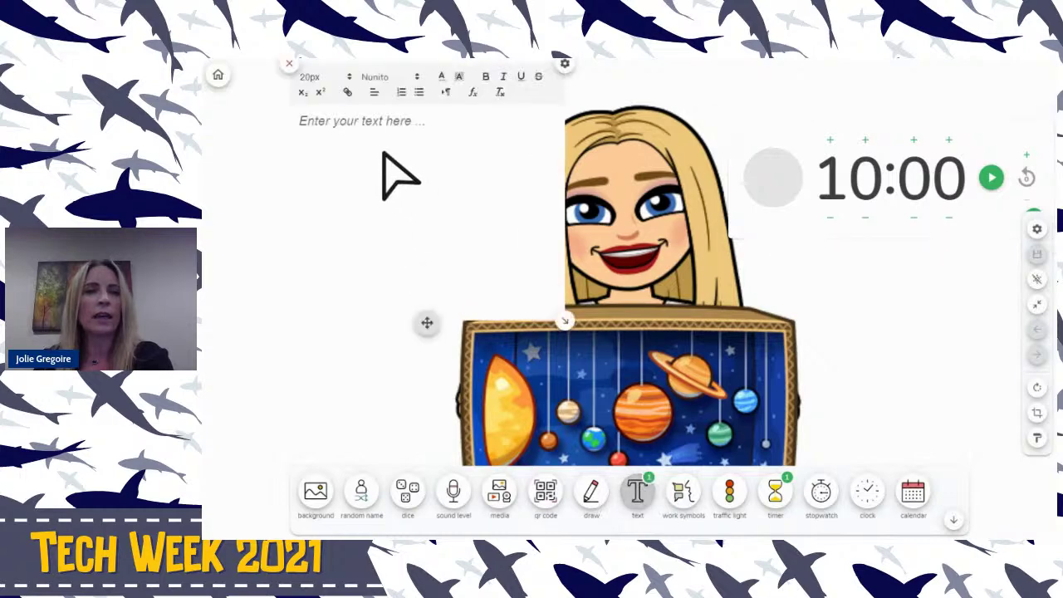
text(Welcome to school)
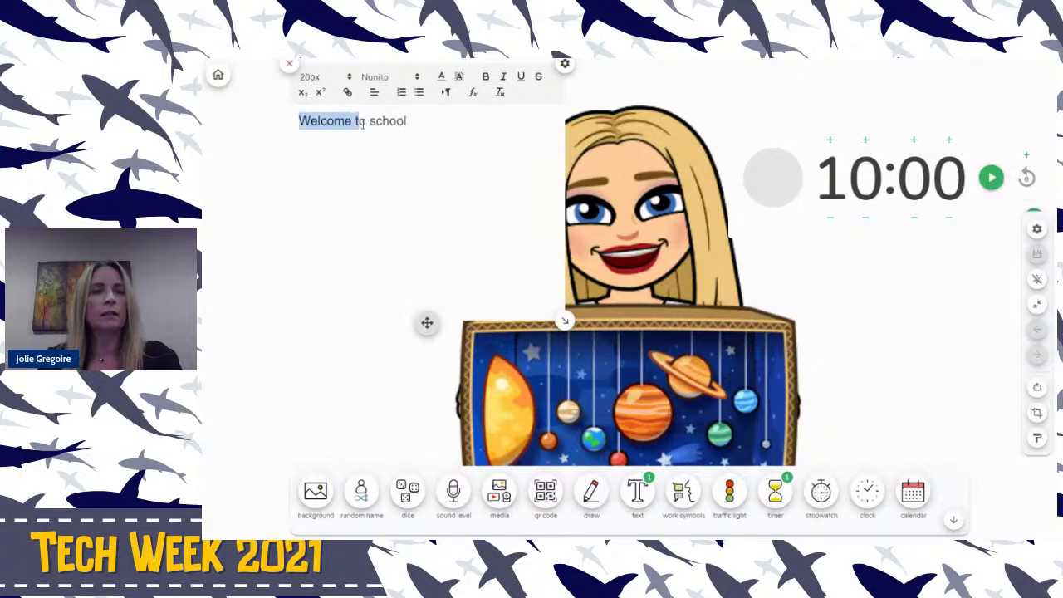
Format the "Welcome to school" text as bold, italic and underlined, and shift the text widget slightly down and left
drag(363, 123, 415, 155)
click(487, 77)
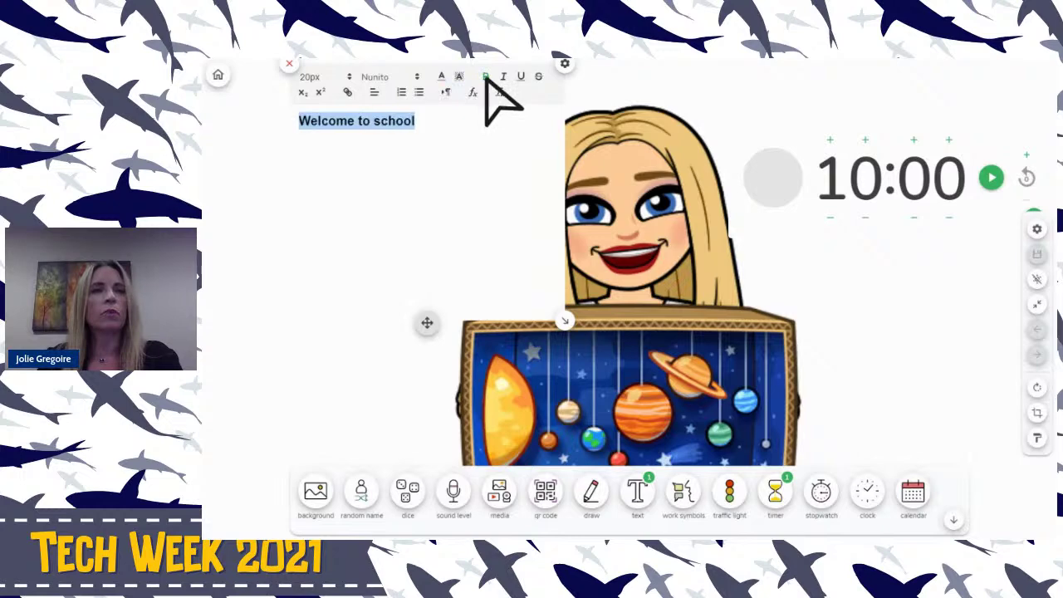
click(504, 77)
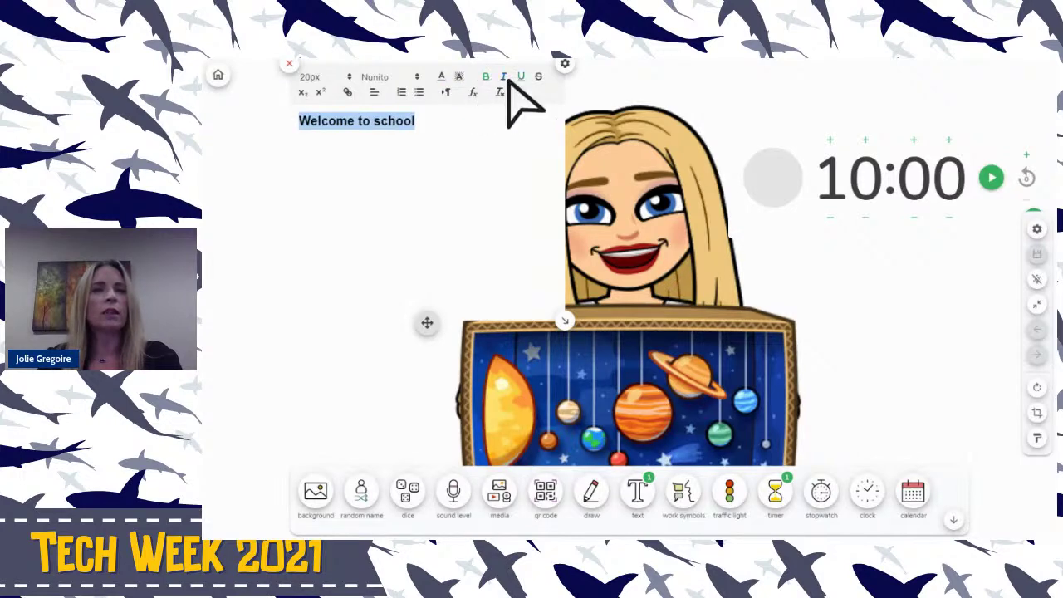
click(301, 375)
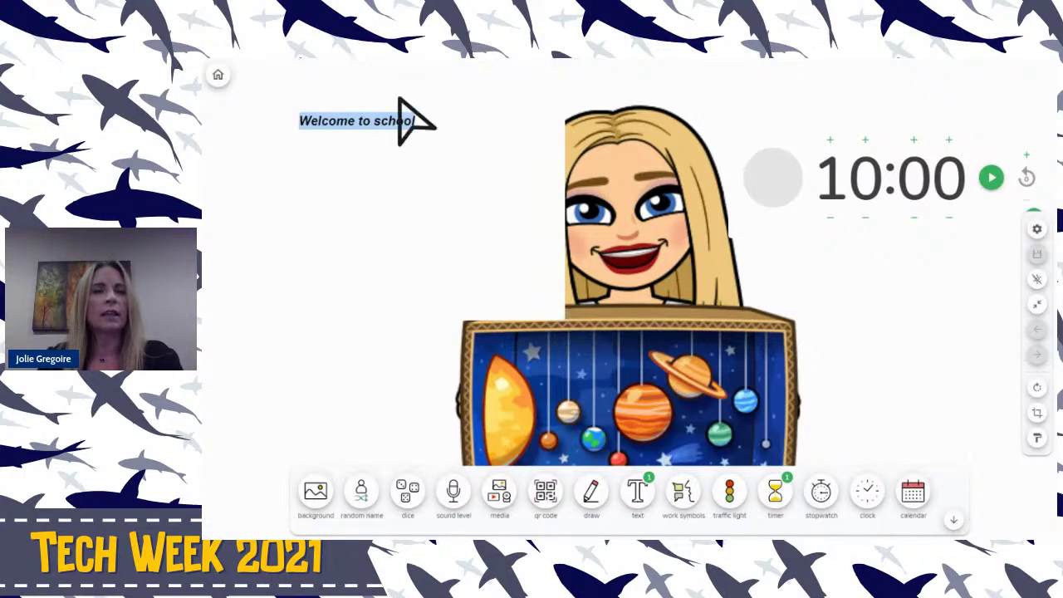
click(358, 137)
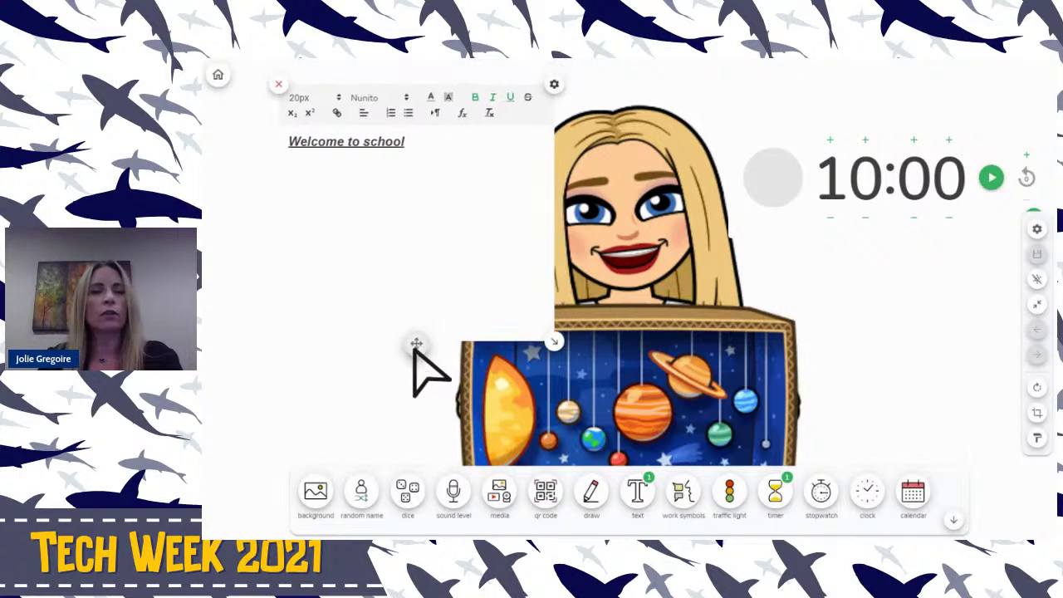
Shrink the "Welcome to school" text widget so it fits beside the picture's head without covering it
drag(564, 320, 436, 214)
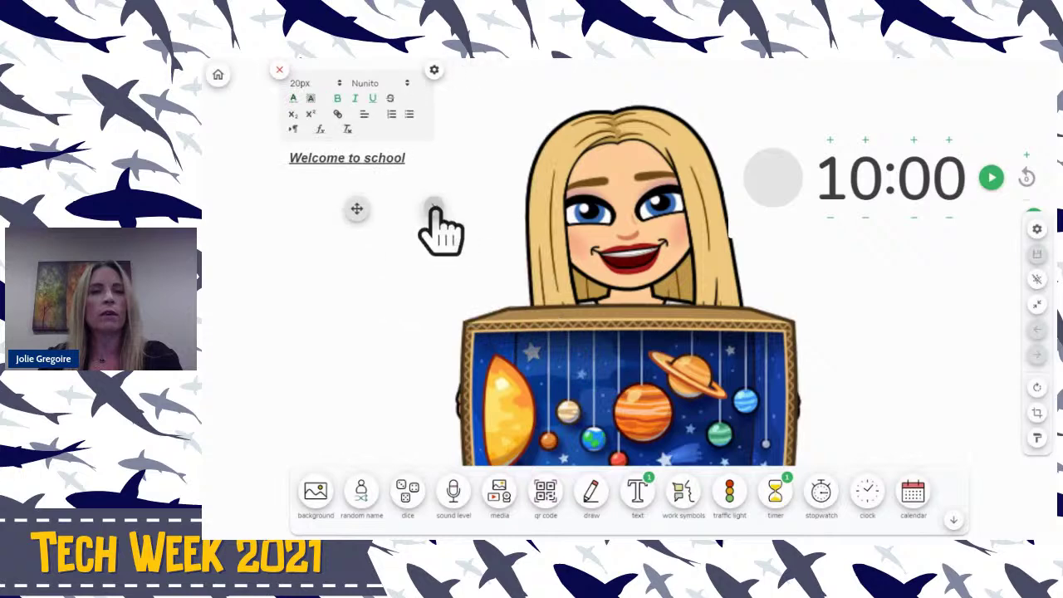
click(448, 374)
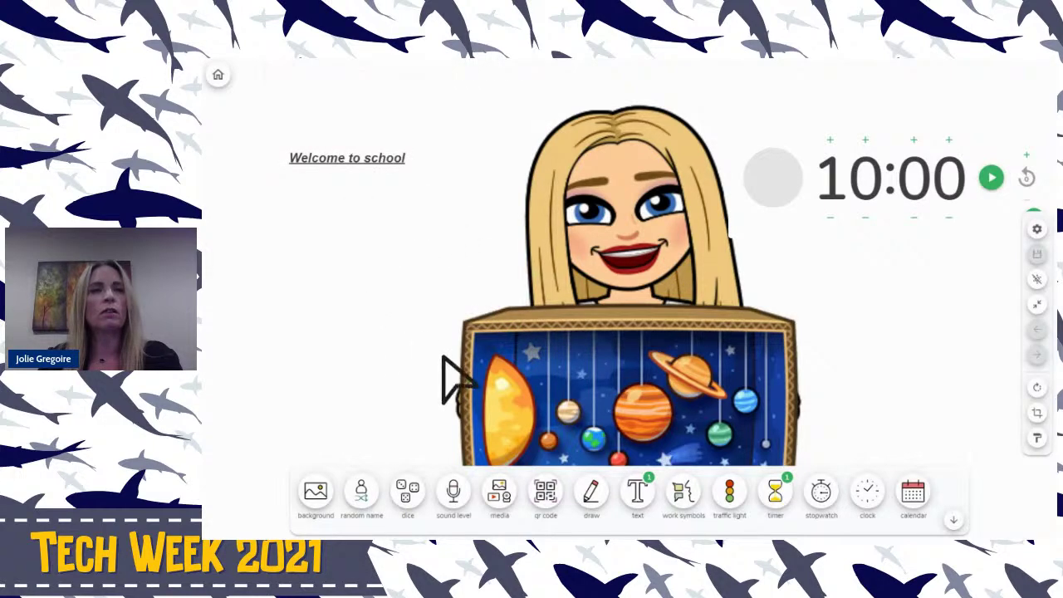
click(391, 159)
drag(436, 207, 509, 202)
Set the font size of the "Welcome to school" text to 36px
drag(290, 143, 408, 143)
click(340, 84)
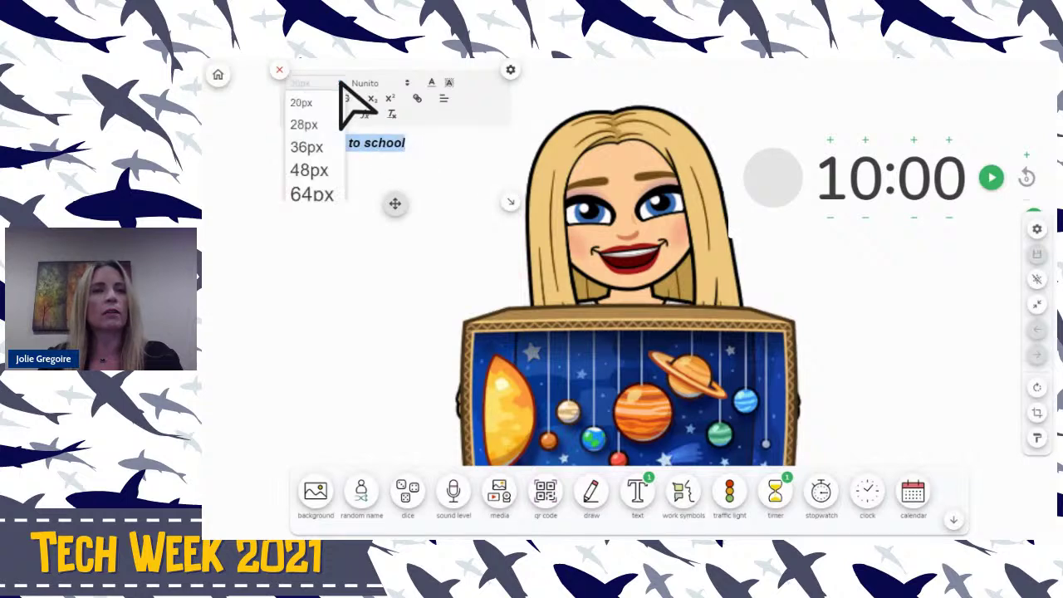
click(319, 147)
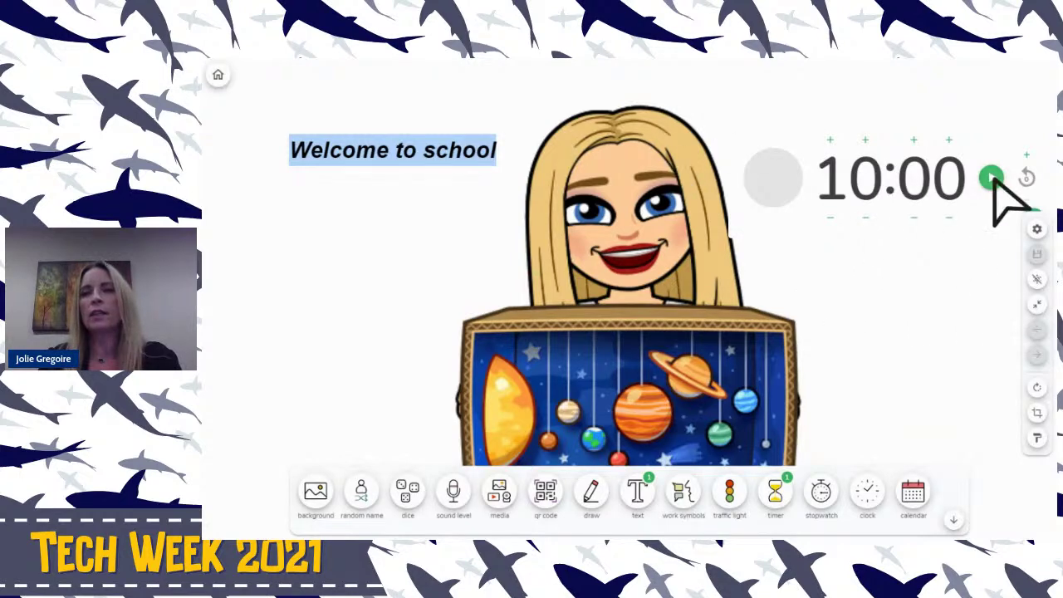
Start the timer's countdown and hide the widget bar
click(991, 178)
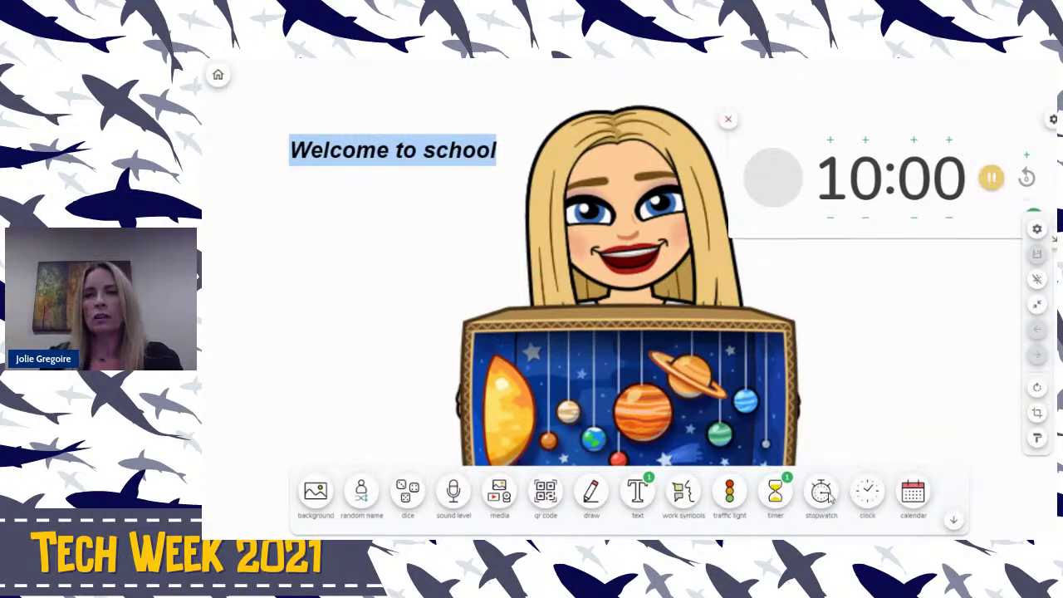
click(953, 523)
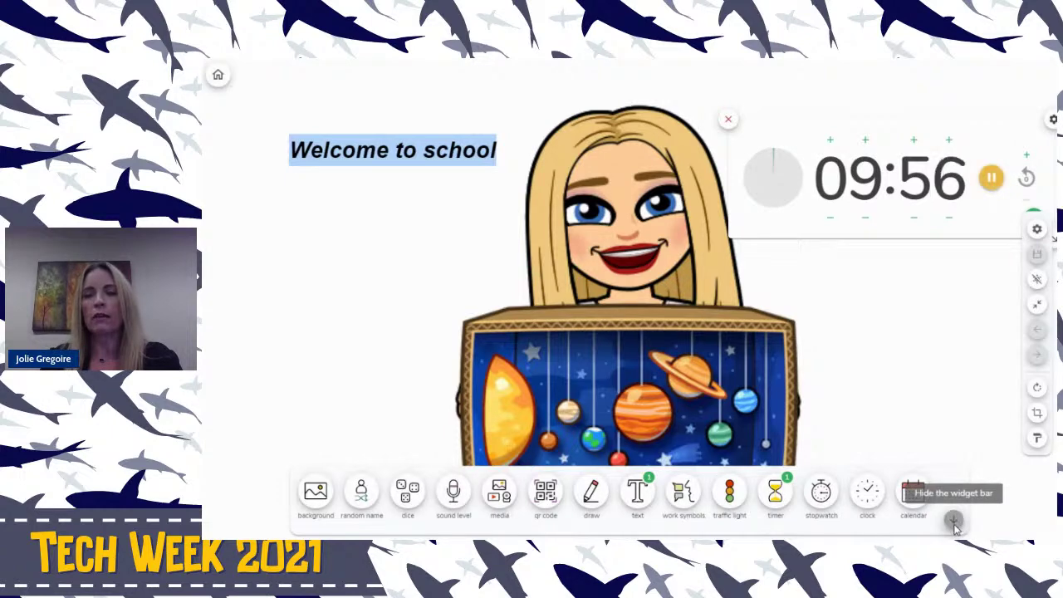